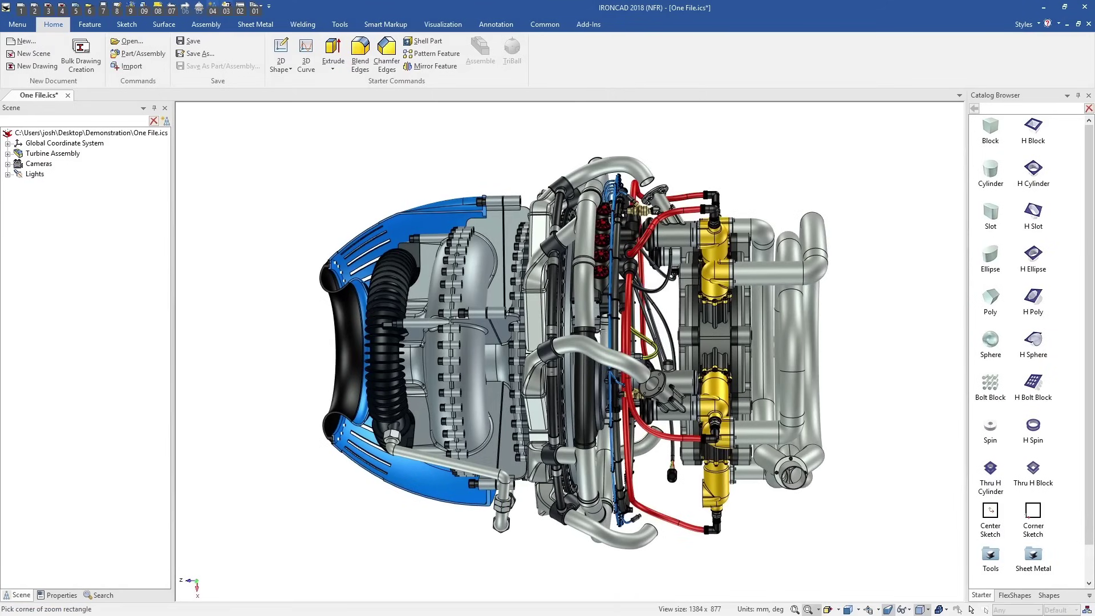
# Add a cylinder as a new part centred on the pipe connection's flange face and enlarge its diameter to match the flange
pyautogui.scroll(5, 741, 425)
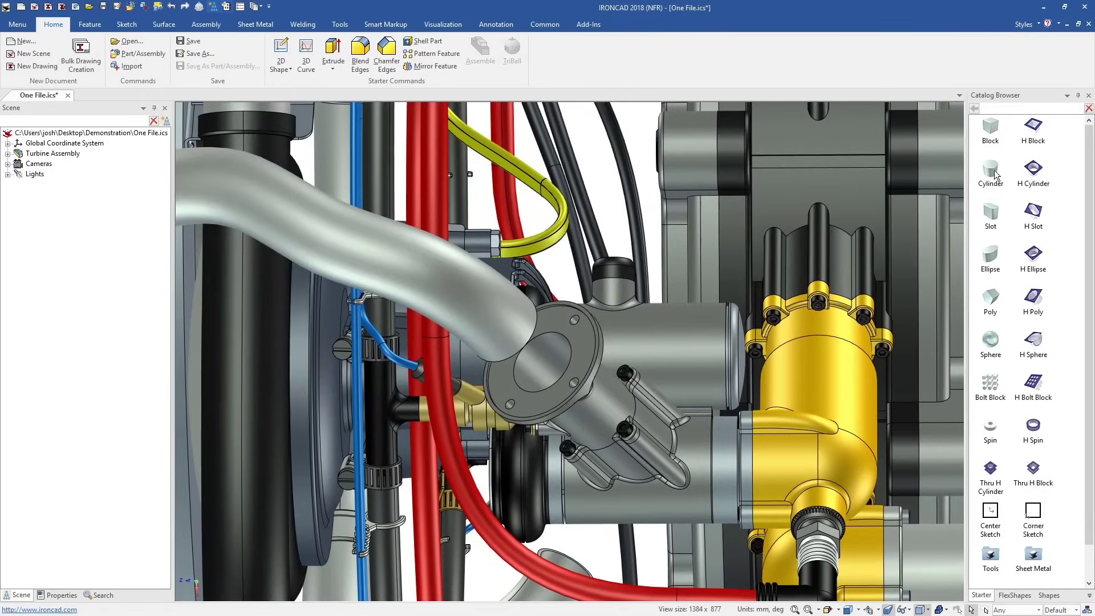
pyautogui.moveTo(995, 174); pyautogui.dragTo(596, 357, button='right')
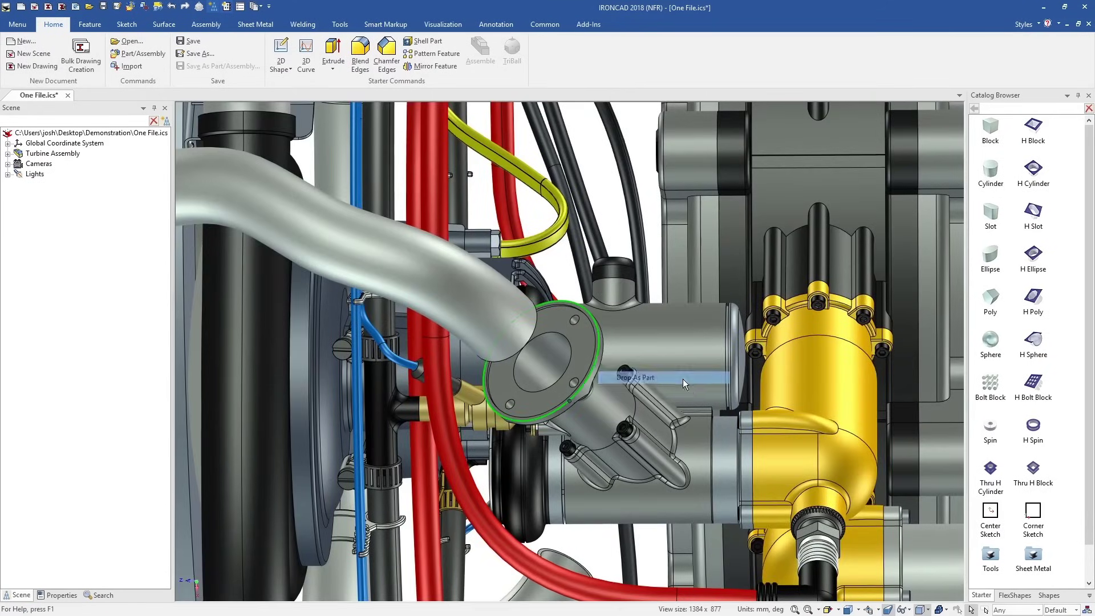
pyautogui.click(683, 379)
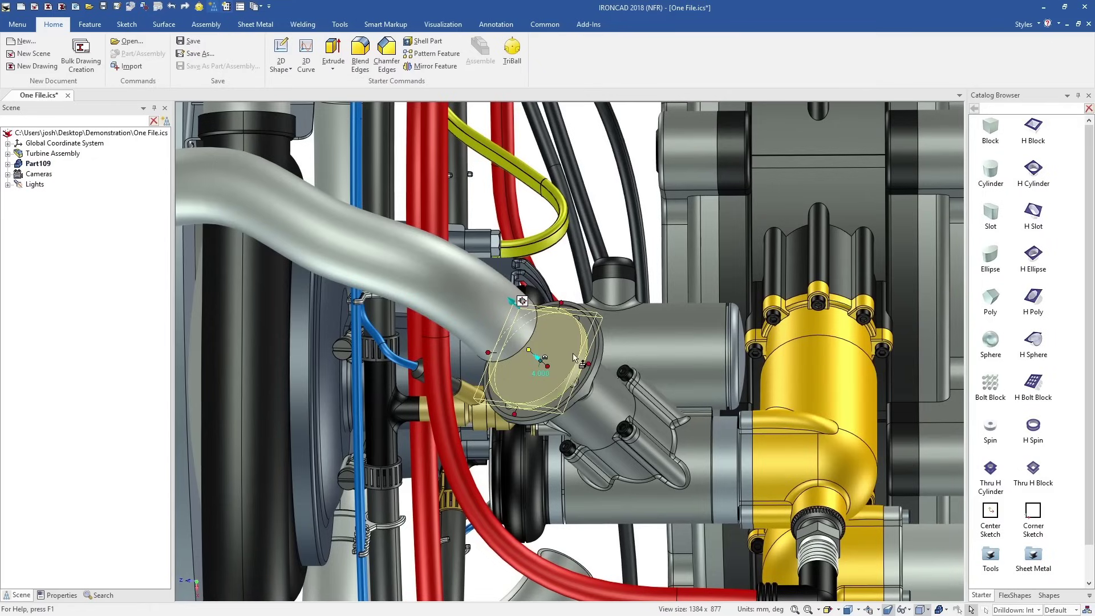
pyautogui.moveTo(595, 366); pyautogui.dragTo(596, 366)
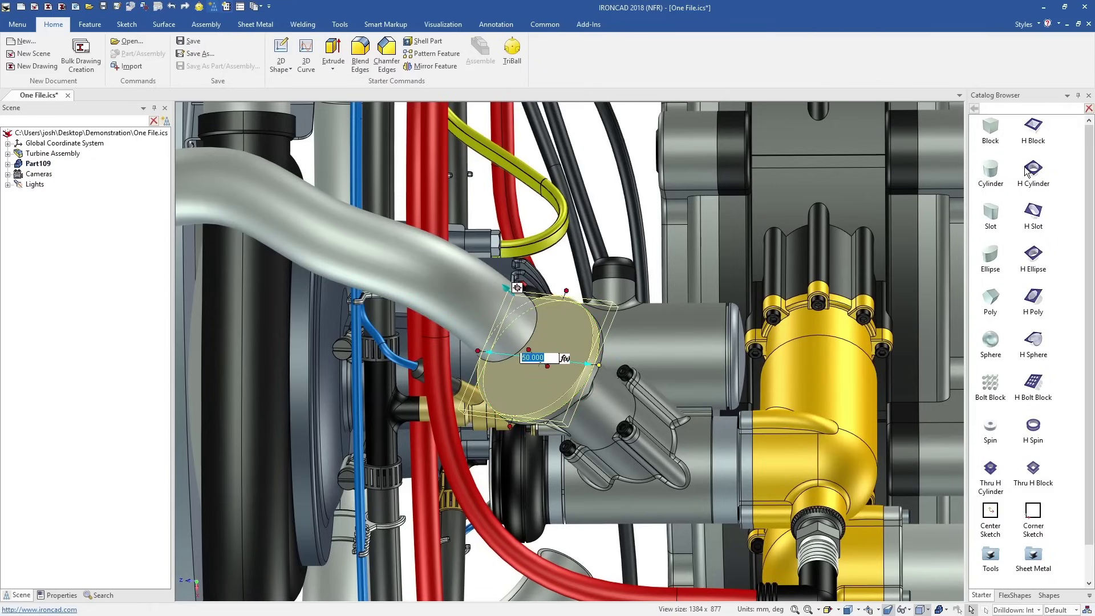
# Add a cylindrical hole at the centre of the new flange and resize it to the bore underneath
pyautogui.moveTo(731, 278); pyautogui.dragTo(540, 358)
pyautogui.scroll(7, 539, 358)
pyautogui.moveTo(633, 342); pyautogui.dragTo(704, 304, button='middle')
pyautogui.moveTo(611, 389); pyautogui.dragTo(672, 370)
# Add a cylindrical neck on the flange, adjust its diameter to the pipe, and raise its height to about 21 mm to meet the pipe
pyautogui.moveTo(992, 176); pyautogui.dragTo(569, 361)
pyautogui.moveTo(603, 327); pyautogui.dragTo(675, 318)
pyautogui.moveTo(543, 435); pyautogui.dragTo(509, 365, button='middle')
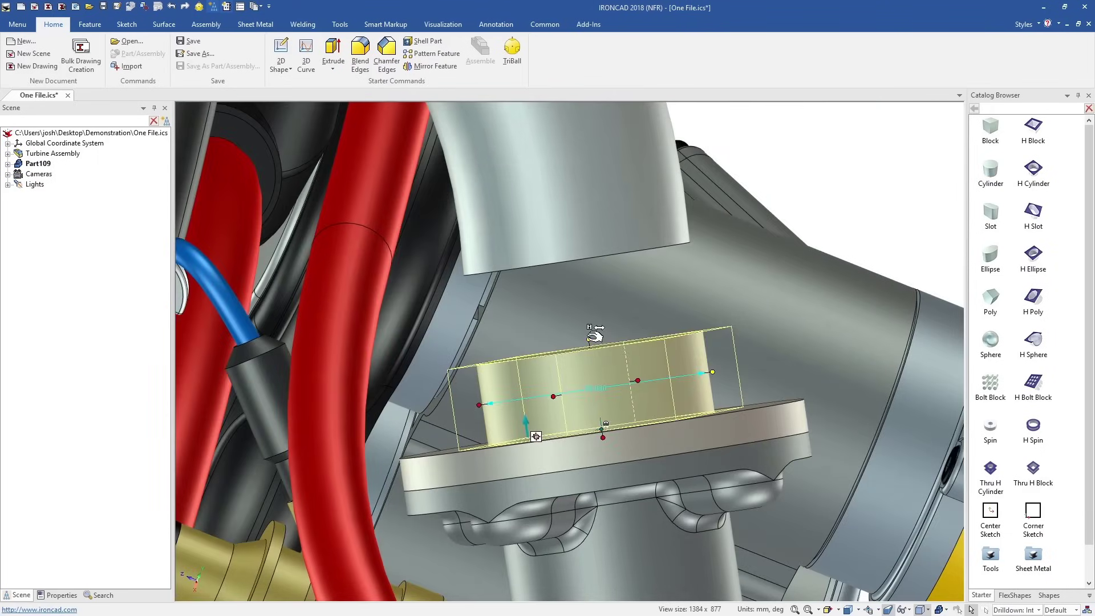
pyautogui.moveTo(590, 338); pyautogui.dragTo(577, 252)
pyautogui.scroll(-3, 603, 377)
pyautogui.moveTo(602, 374); pyautogui.dragTo(560, 423, button='middle')
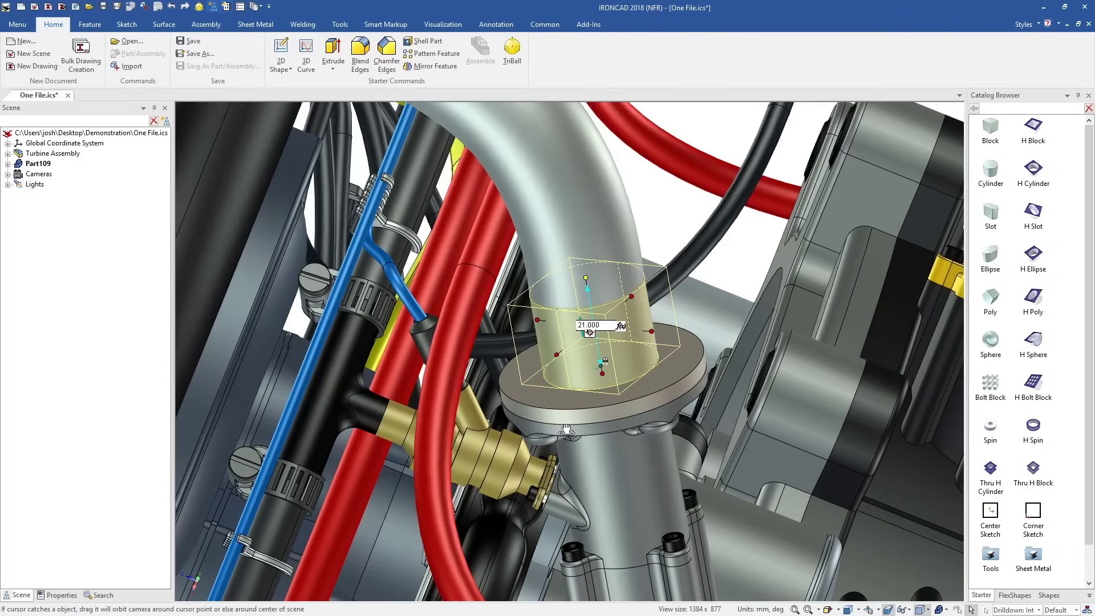
# Add a cylindrical collar at the neck's upper end around the pipe, shorten its height, and reduce its diameter to fit closely
pyautogui.moveTo(724, 358); pyautogui.dragTo(582, 243)
pyautogui.write('29')
pyautogui.press('Return')
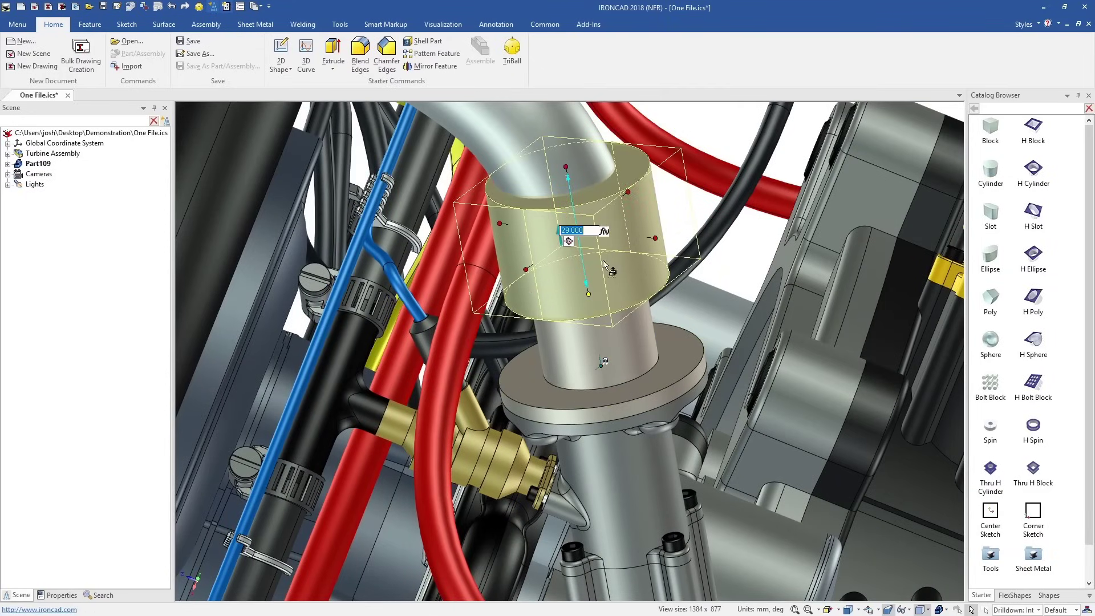
pyautogui.press('Return')
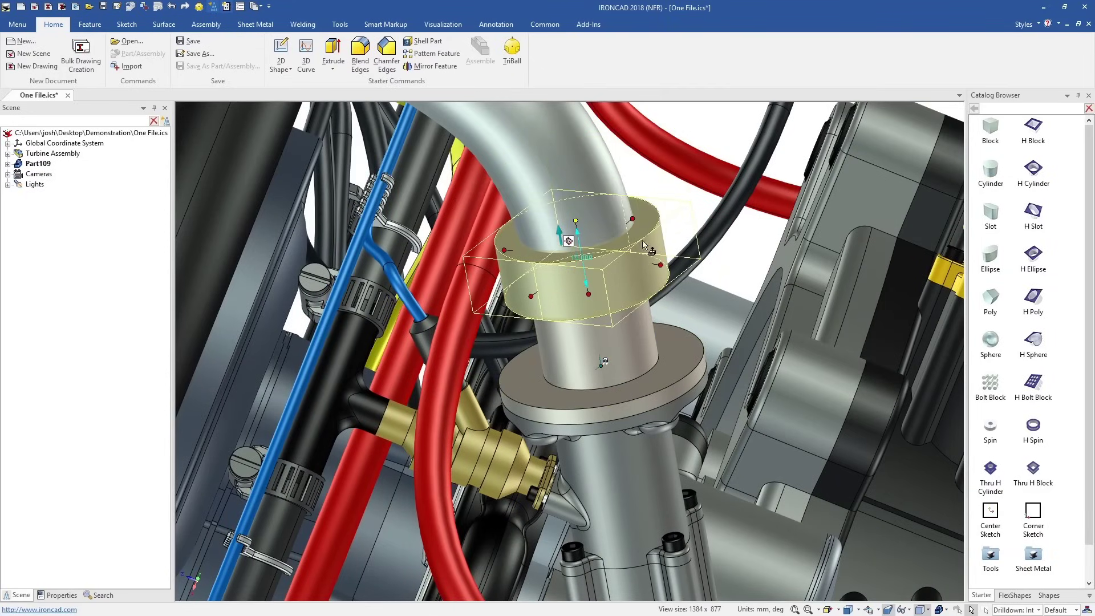
pyautogui.moveTo(666, 258); pyautogui.dragTo(645, 263)
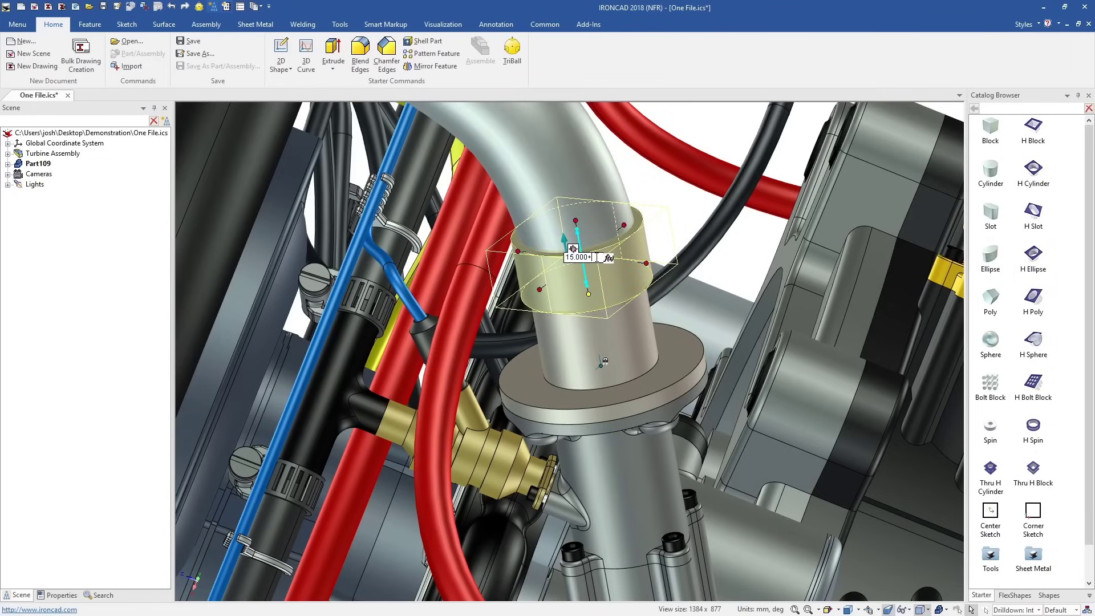
pyautogui.press('Return')
# Blend the edges of the collar's outer cylindrical face
pyautogui.click(651, 255)
pyautogui.click(620, 274)
pyautogui.click(618, 274)
pyautogui.click(618, 274)
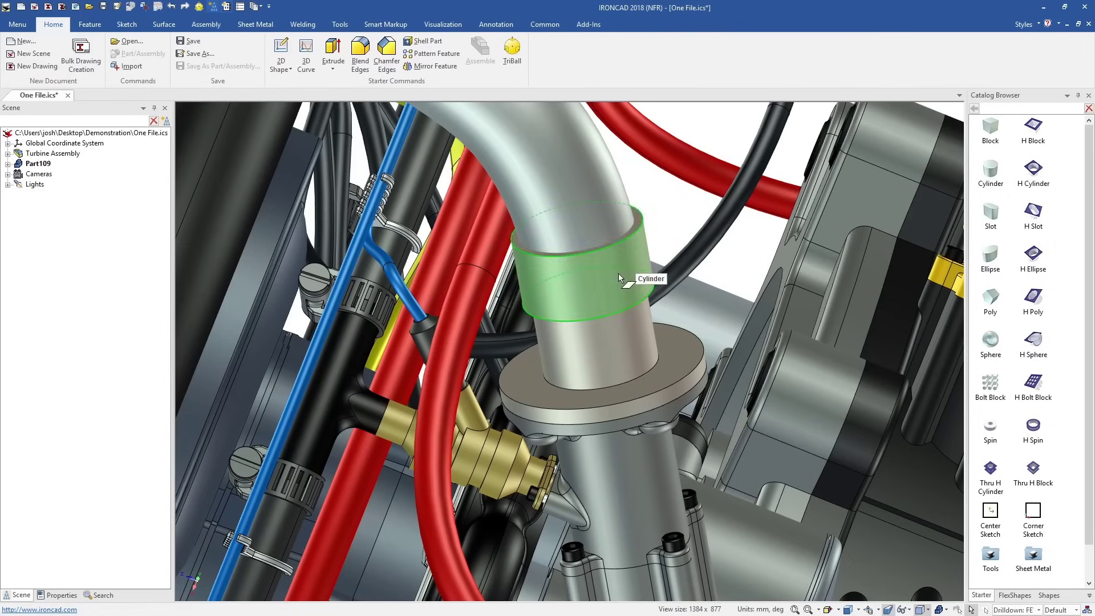
pyautogui.rightClick(619, 273)
pyautogui.click(638, 293)
pyautogui.press('Return')
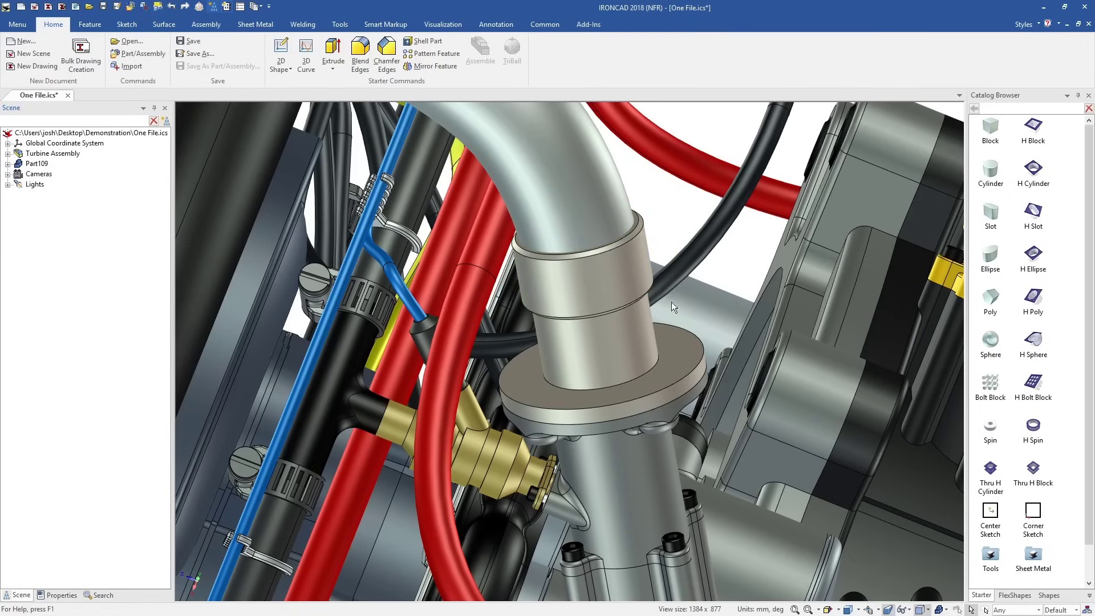
# Blend the edges of the flange's upper face, including the junction with the neck
pyautogui.click(675, 354)
pyautogui.click(675, 354)
pyautogui.click(675, 354)
pyautogui.rightClick(675, 354)
pyautogui.click(691, 362)
pyautogui.press('Return')
# Add a cylindrical hole near the flange's rim, centre it on the mating bolt hole, and size it to 4 mm
pyautogui.scroll(5, 638, 378)
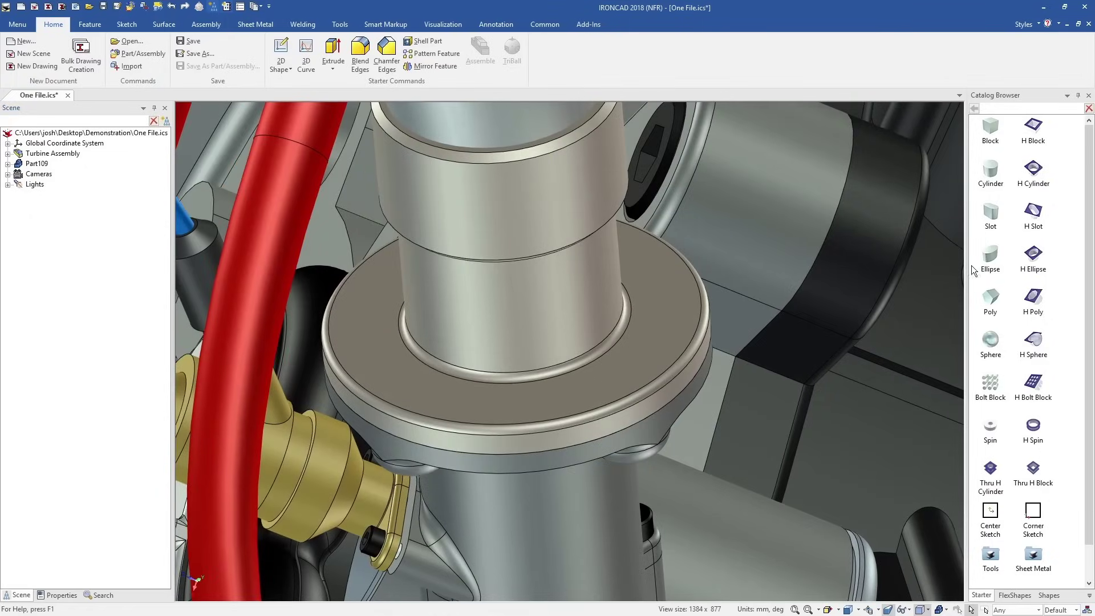
pyautogui.moveTo(628, 371); pyautogui.dragTo(633, 372)
pyautogui.moveTo(633, 372); pyautogui.dragTo(625, 399, button='middle')
pyautogui.scroll(2, 625, 399)
pyautogui.press('F10')
pyautogui.rightClick(619, 342)
pyautogui.click(684, 411)
pyautogui.click(628, 385)
pyautogui.press('F10')
pyautogui.keyDown('shift'); pyautogui.moveTo(636, 344); pyautogui.dragTo(621, 370); pyautogui.keyUp('shift')
pyautogui.scroll(-3, 548, 342)
pyautogui.moveTo(513, 331); pyautogui.dragTo(511, 262, button='middle')
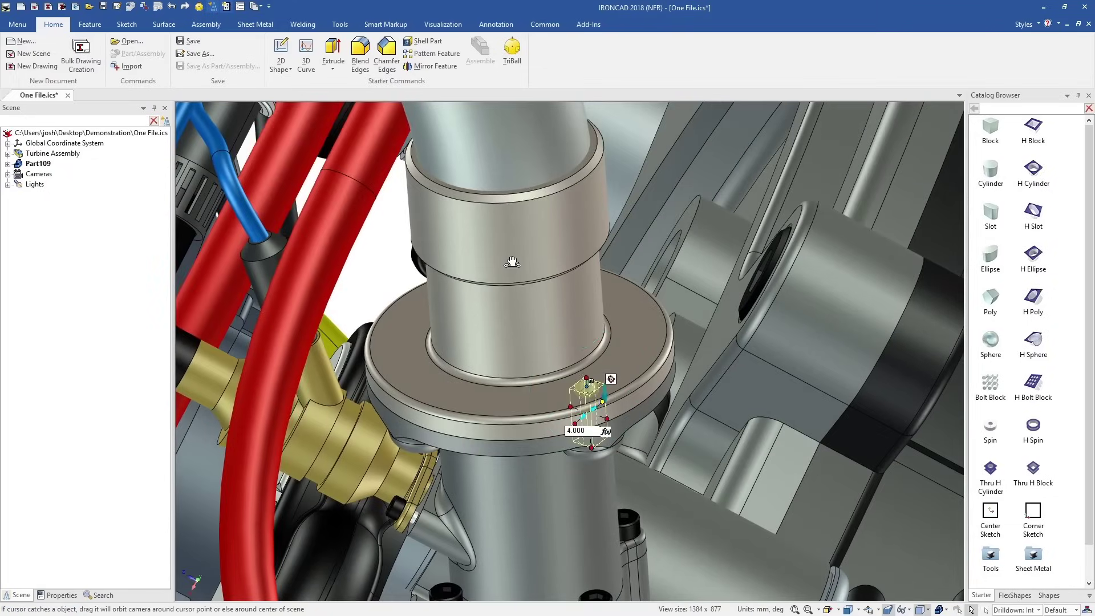
# Reposition the TriBall to the flange's centre and copy the bolt hole around the flange axis at 90-degree spacing
pyautogui.press('F10')
pyautogui.press('space')
pyautogui.moveTo(590, 386); pyautogui.dragTo(567, 383)
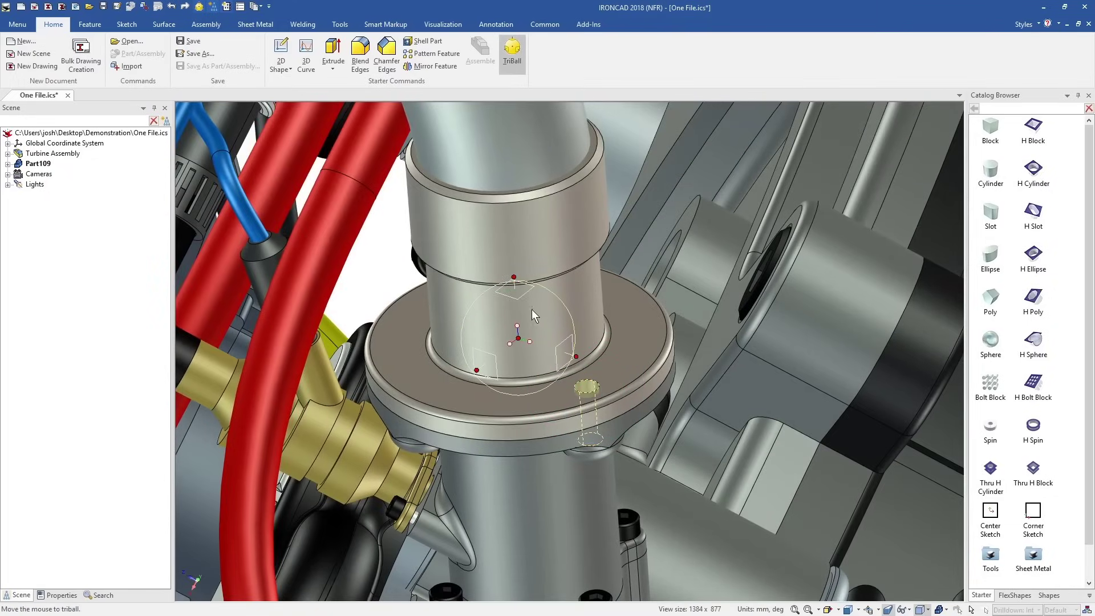
pyautogui.moveTo(541, 323); pyautogui.dragTo(503, 319, button='right')
pyautogui.click(568, 343)
pyautogui.press('Tab')
pyautogui.write('90')
pyautogui.press('Return')
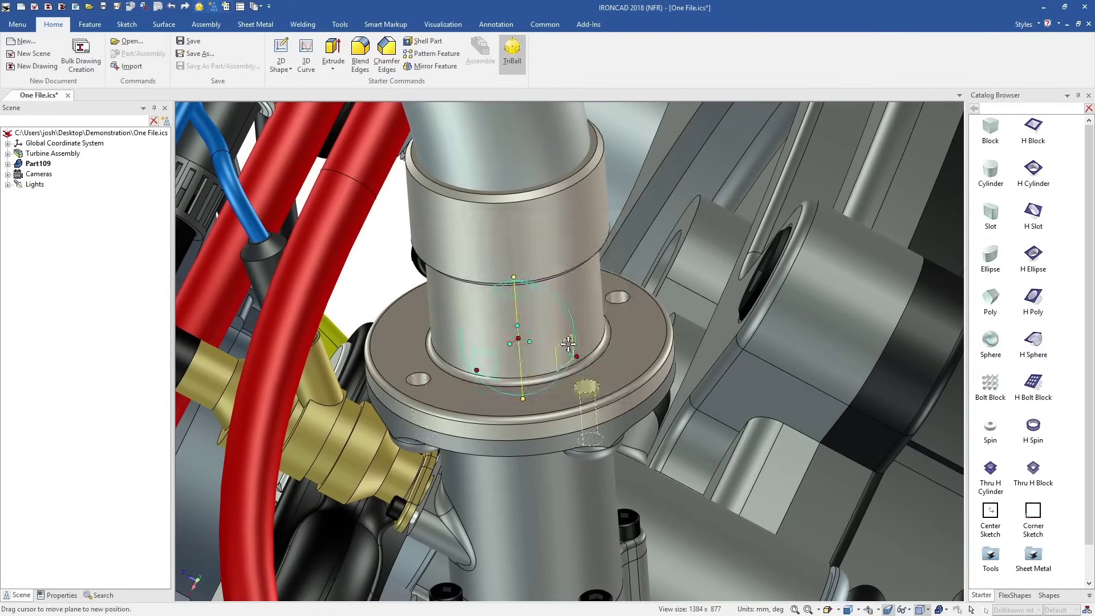
pyautogui.click(382, 268)
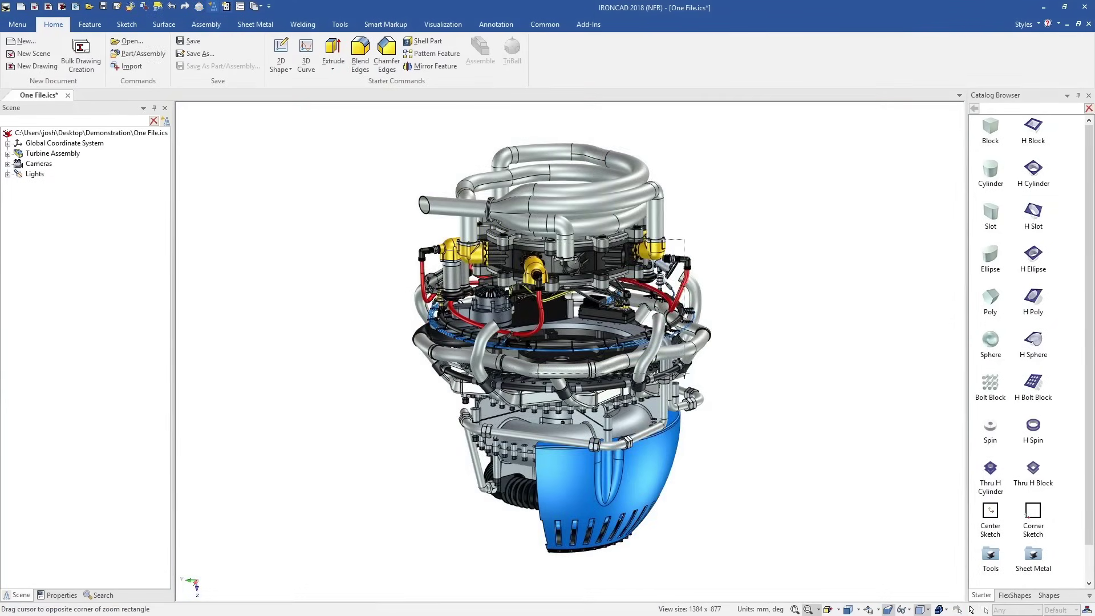
# Isolate the black control box and its mounting ring by hiding all other turbine parts
pyautogui.moveTo(684, 375); pyautogui.dragTo(685, 375)
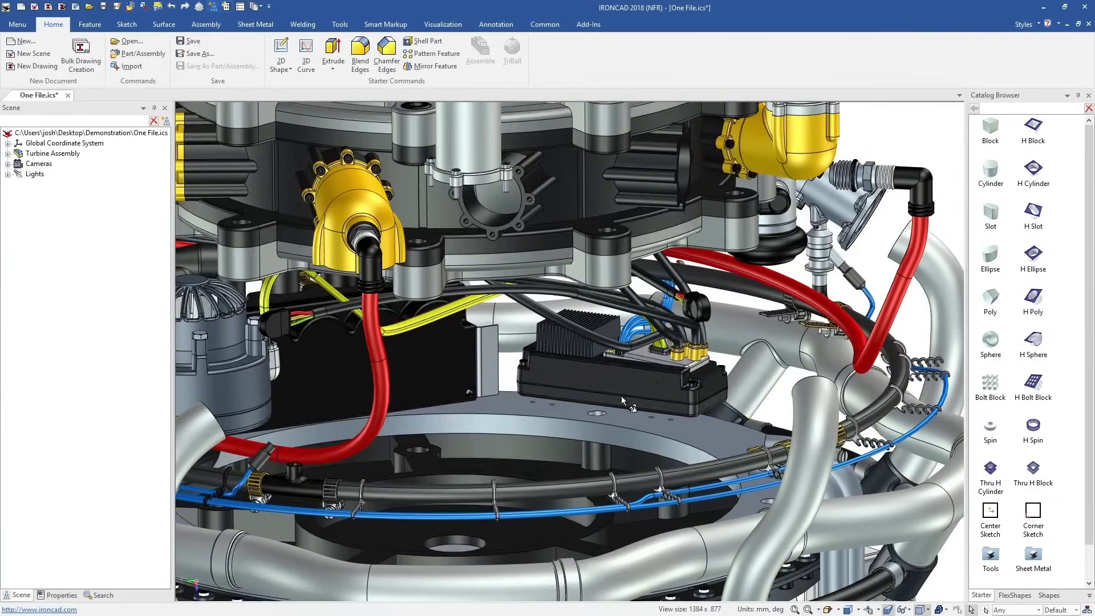
pyautogui.rightClick(618, 372)
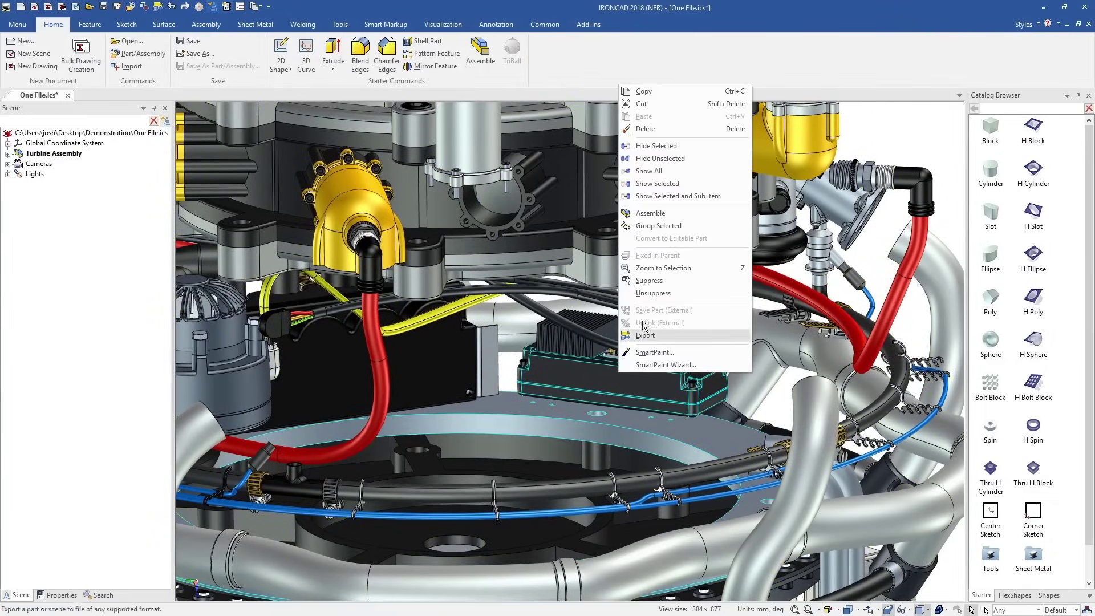
pyautogui.click(678, 171)
pyautogui.moveTo(611, 414); pyautogui.dragTo(654, 435, button='middle')
# Place sheet metal stock on the ring beneath the control box and stretch it to about 139 mm along the box
pyautogui.doubleClick(1030, 560)
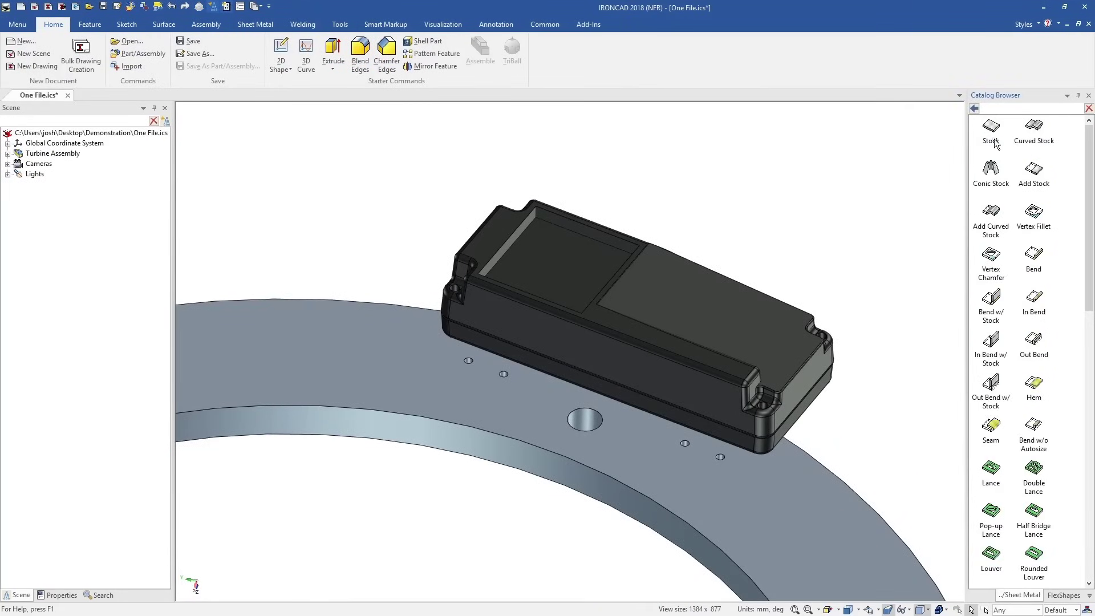
pyautogui.moveTo(688, 291); pyautogui.dragTo(571, 383)
pyautogui.press('F10')
pyautogui.press('F10')
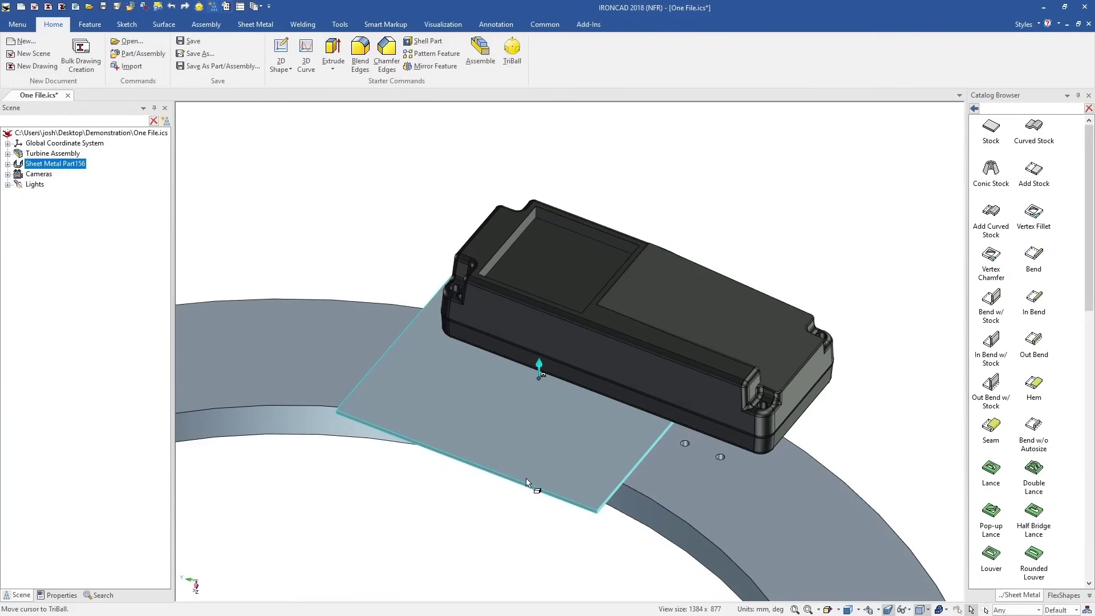
pyautogui.click(538, 485)
pyautogui.moveTo(469, 464); pyautogui.dragTo(583, 420)
pyautogui.moveTo(705, 395); pyautogui.dragTo(809, 399)
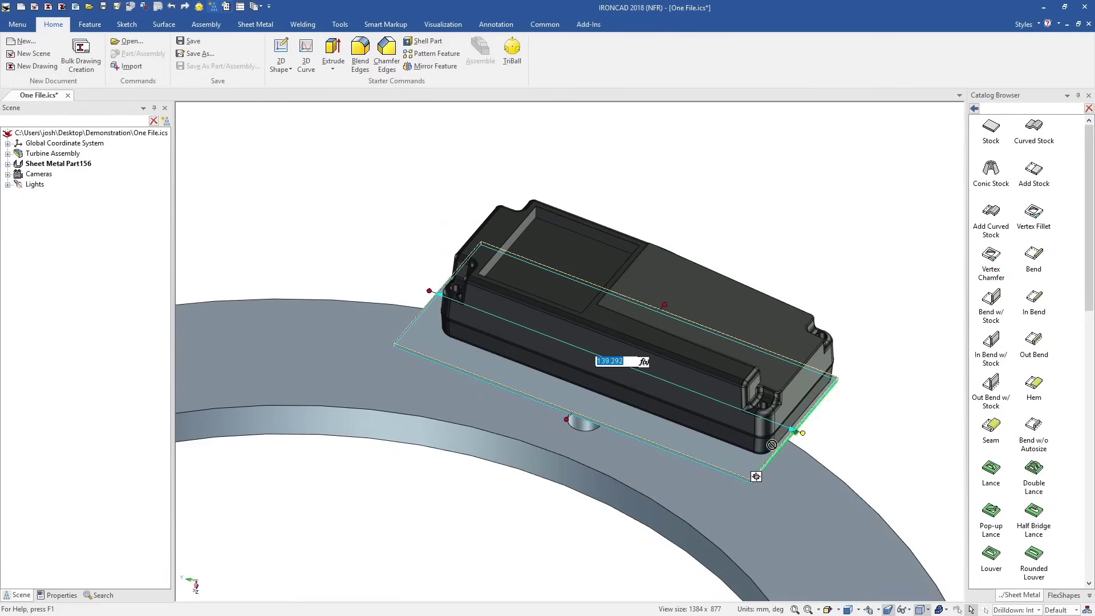
# Add a bend along one short end of the sheet metal stock and set the stock's depth to 40 mm
pyautogui.moveTo(769, 460); pyautogui.dragTo(771, 459)
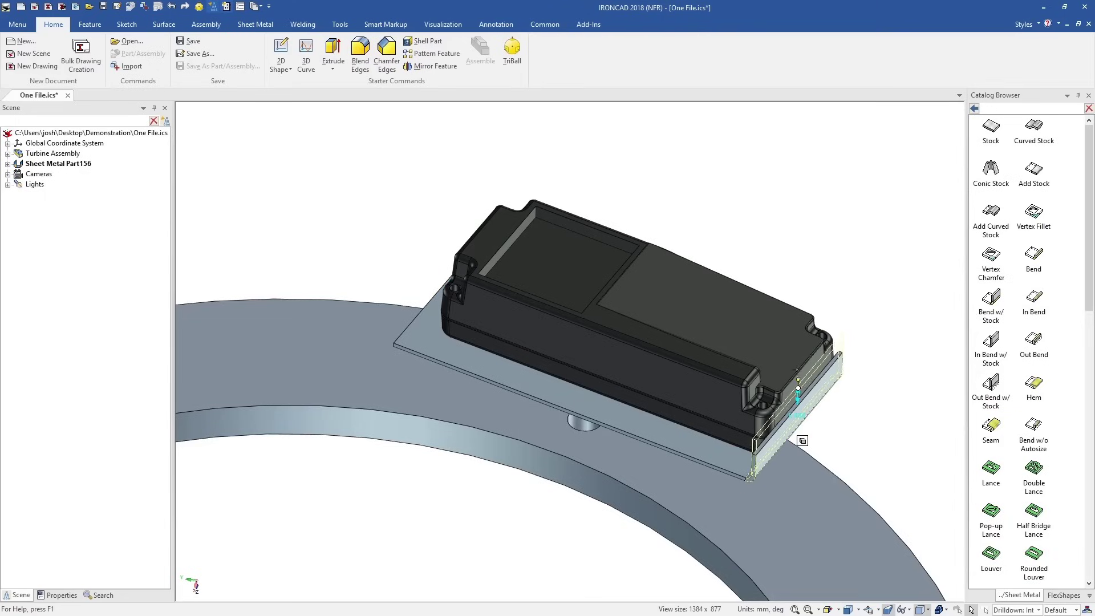
pyautogui.click(696, 442)
pyautogui.click(696, 442)
pyautogui.moveTo(667, 302); pyautogui.dragTo(635, 353)
# Add a bend along the opposite short end of the stock and pull that end in to align with the control box's side
pyautogui.scroll(3, 347, 266)
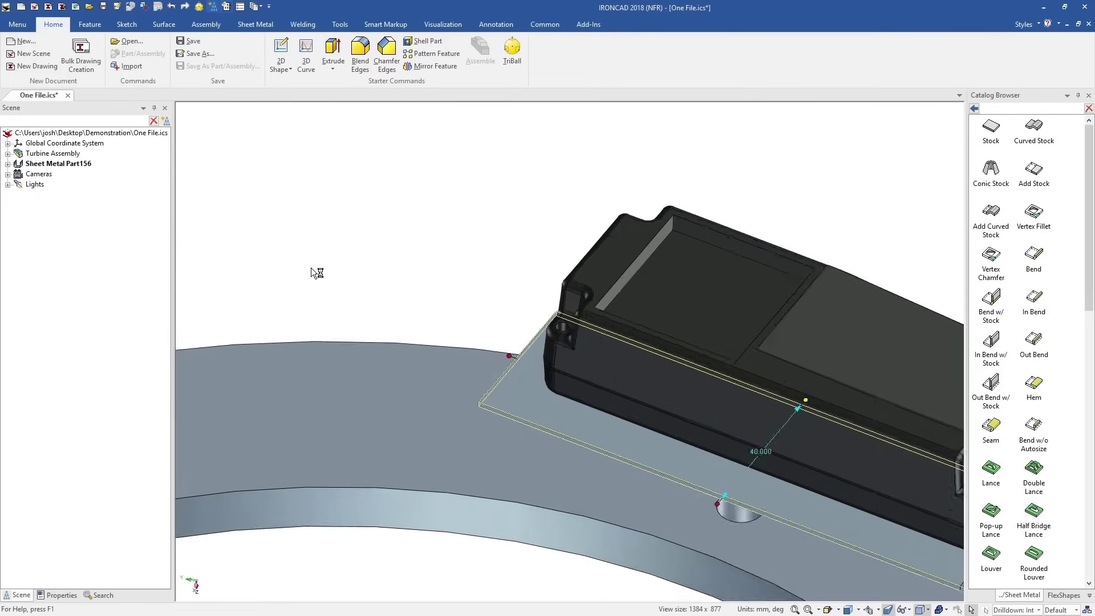
pyautogui.moveTo(633, 379); pyautogui.dragTo(711, 396, button='middle')
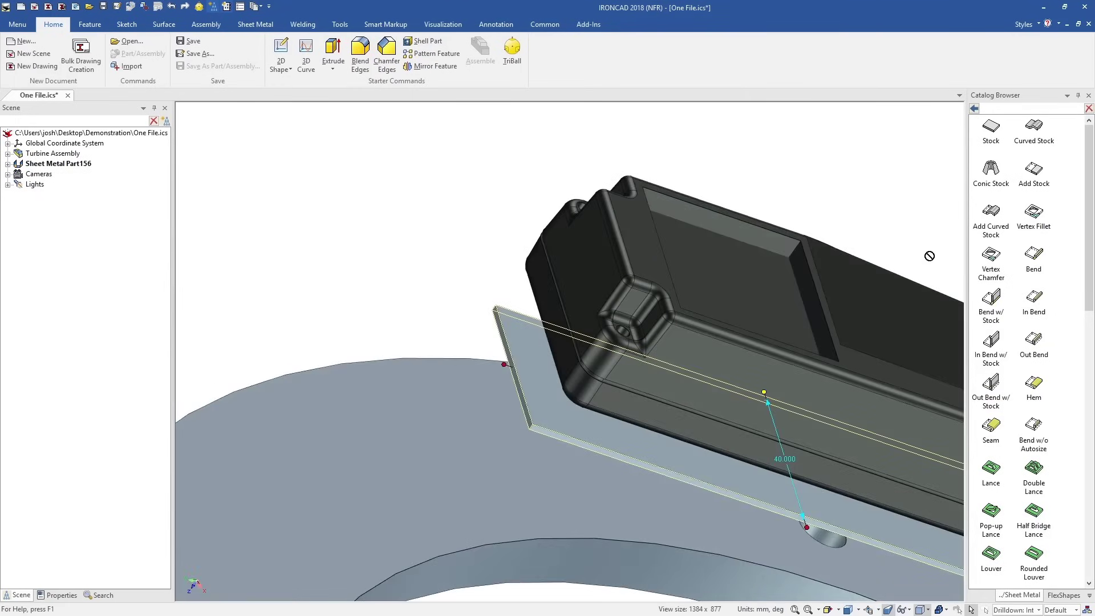
pyautogui.moveTo(861, 225); pyautogui.dragTo(613, 228)
pyautogui.moveTo(633, 325); pyautogui.dragTo(569, 337, button='middle')
pyautogui.click(579, 368)
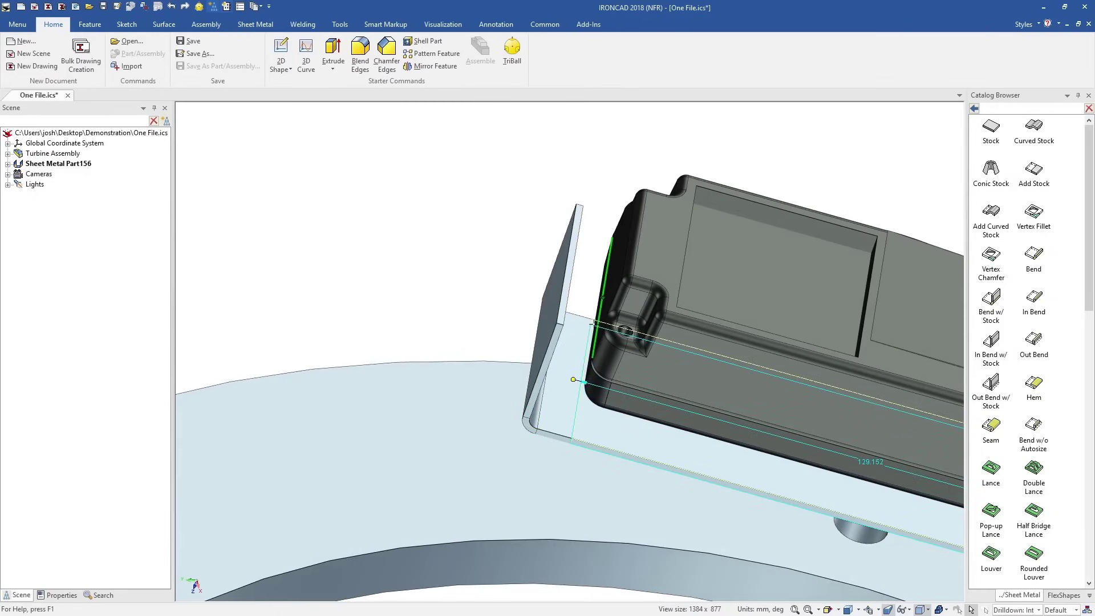
pyautogui.moveTo(593, 324); pyautogui.dragTo(739, 434, button='middle')
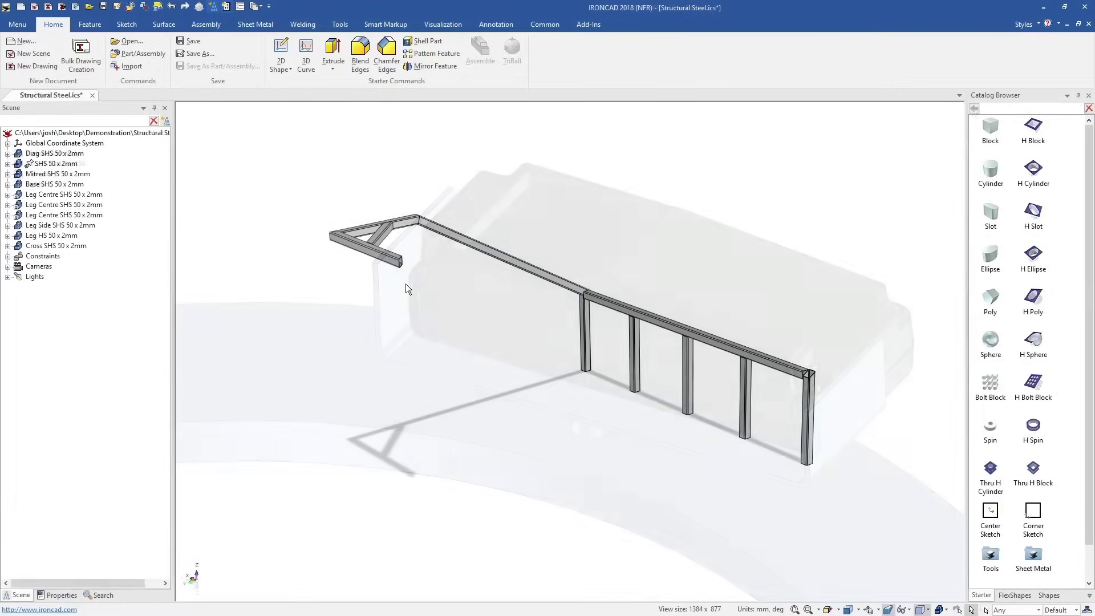
# Widen the steel frame's end and extend the Mitred SHS 50 x 2mm member across to the corner post's side
pyautogui.click(366, 229)
pyautogui.click(366, 230)
pyautogui.click(299, 269)
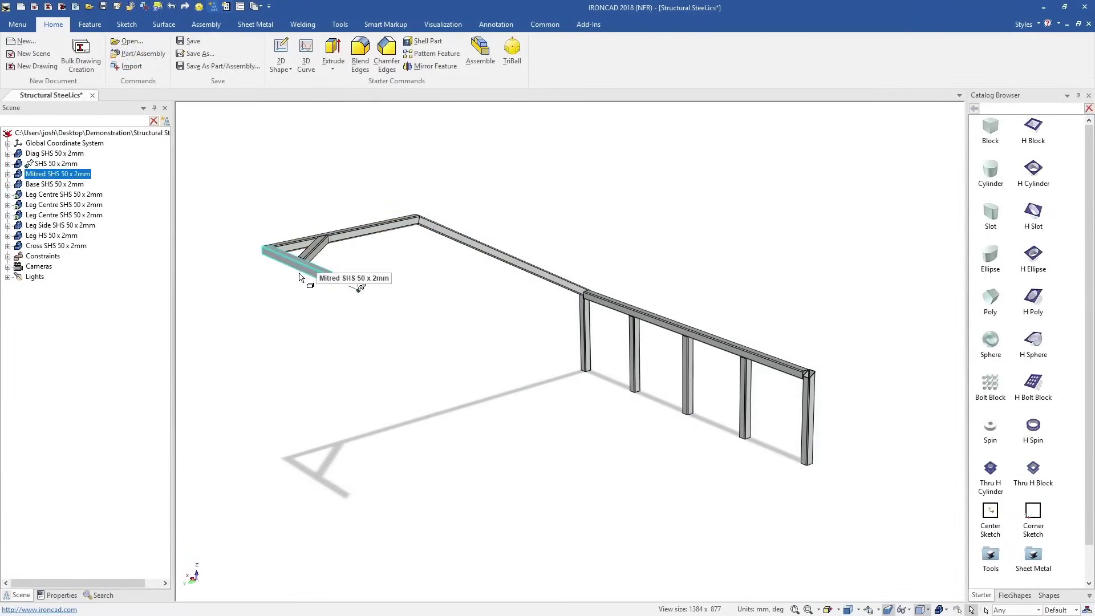
pyautogui.click(299, 268)
pyautogui.moveTo(341, 282); pyautogui.dragTo(814, 397)
# Mirror copies of the diagonal, side and cross SHS members onto the open side of the frame
pyautogui.click(313, 253)
pyautogui.keyDown('shift'); pyautogui.click(379, 230); pyautogui.keyUp('shift')
pyautogui.keyDown('shift'); pyautogui.click(464, 241); pyautogui.keyUp('shift')
pyautogui.press('F10')
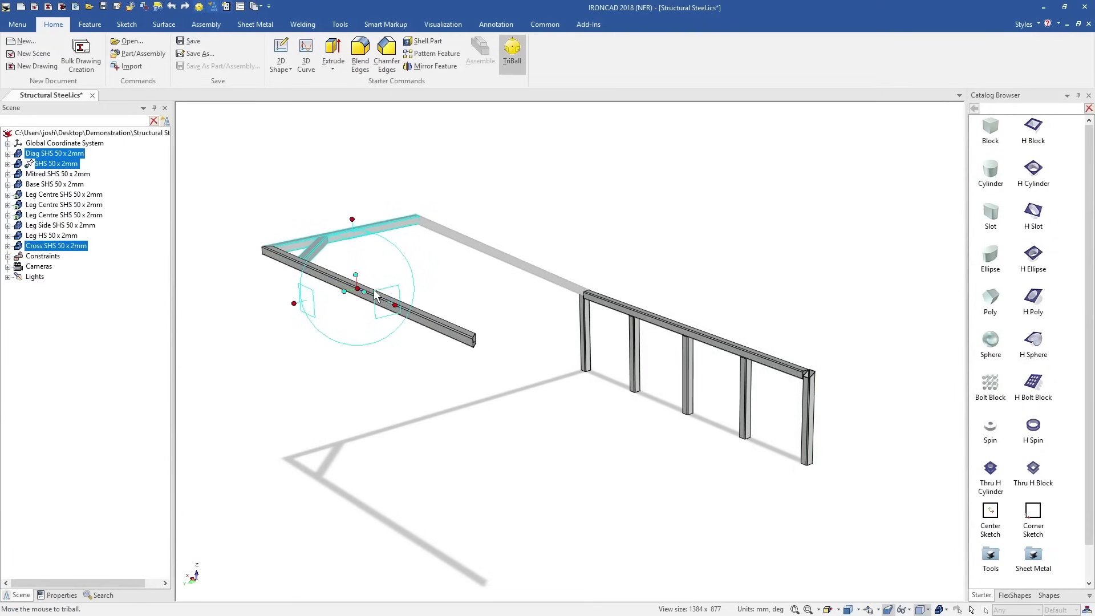
pyautogui.rightClick(360, 286)
pyautogui.moveTo(476, 454)
pyautogui.click(343, 479)
pyautogui.click(669, 249)
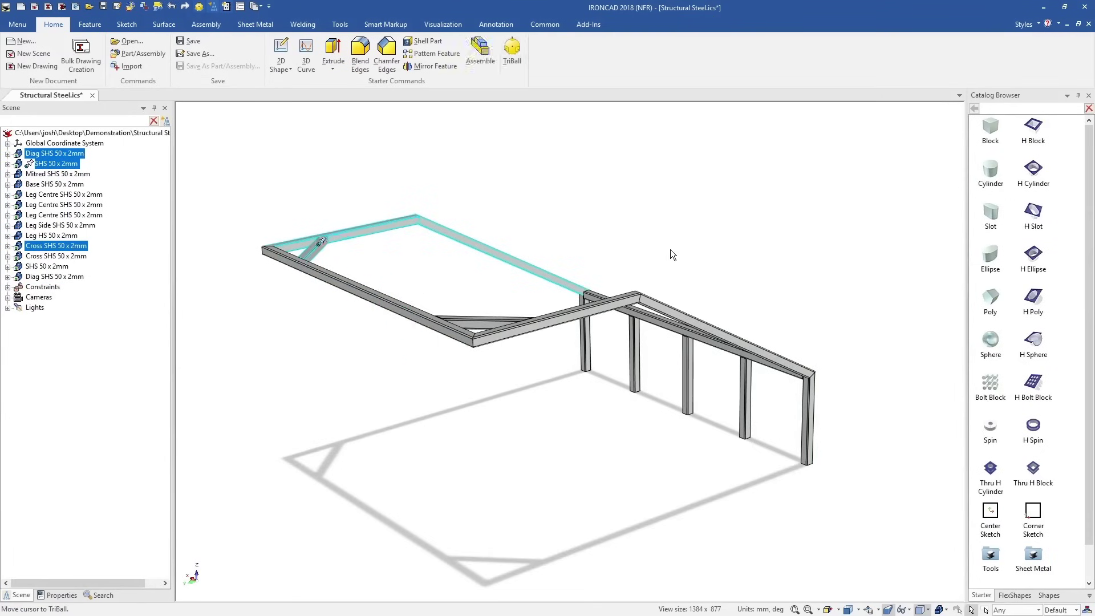
# Store the Leg Centre SHS 50 x 2mm part in the catalog and place a new instance on the frame's long upper rail
pyautogui.moveTo(1004, 473); pyautogui.dragTo(1039, 487)
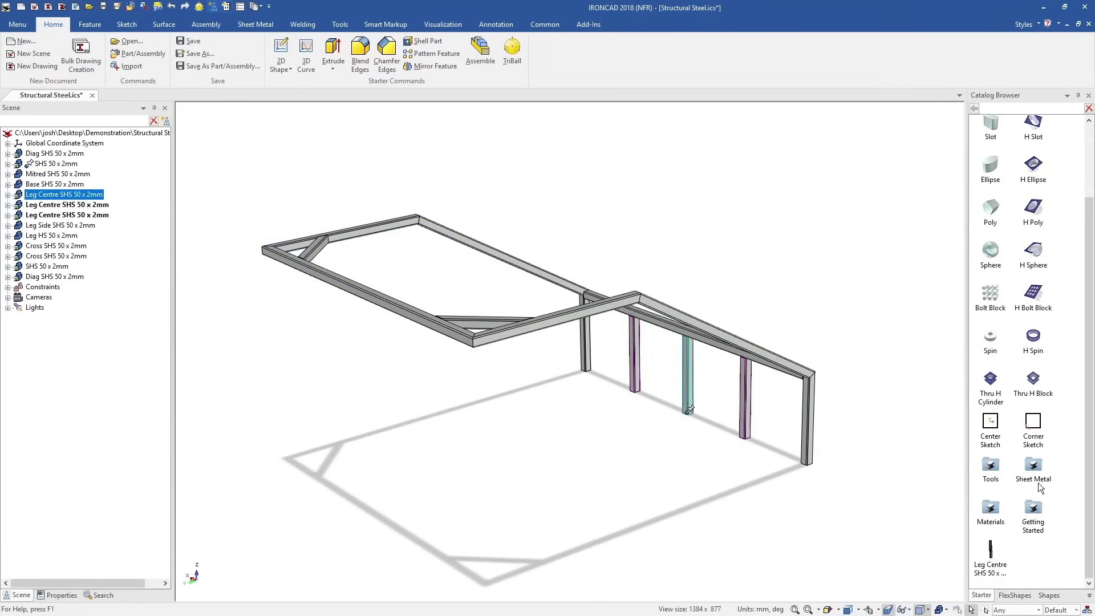
pyautogui.scroll(4, 627, 365)
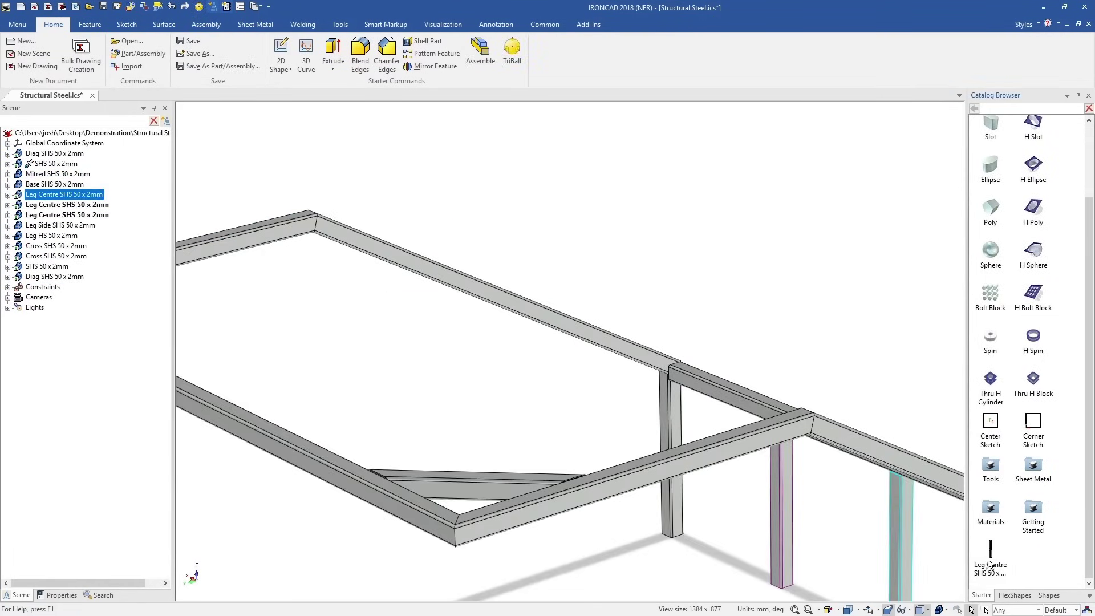
pyautogui.moveTo(990, 564); pyautogui.dragTo(525, 313)
pyautogui.click(587, 344)
pyautogui.moveTo(570, 325); pyautogui.dragTo(593, 340, button='middle')
# Extend the new centre member's length from its rail across to the inner face of the opposite rail
pyautogui.click(595, 341)
pyautogui.moveTo(634, 350); pyautogui.dragTo(815, 442)
pyautogui.rightClick(815, 443)
pyautogui.click(839, 488)
pyautogui.moveTo(827, 492); pyautogui.dragTo(923, 542, button='middle')
pyautogui.click(755, 419)
pyautogui.moveTo(755, 419); pyautogui.dragTo(577, 373, button='middle')
pyautogui.click(598, 193)
pyautogui.click(589, 251)
# Copy the centre member once in each direction along the rails, about 400 mm apart, and name all three Centre SHS 50 x 2mm
pyautogui.scroll(-2, 594, 281)
pyautogui.press('F10')
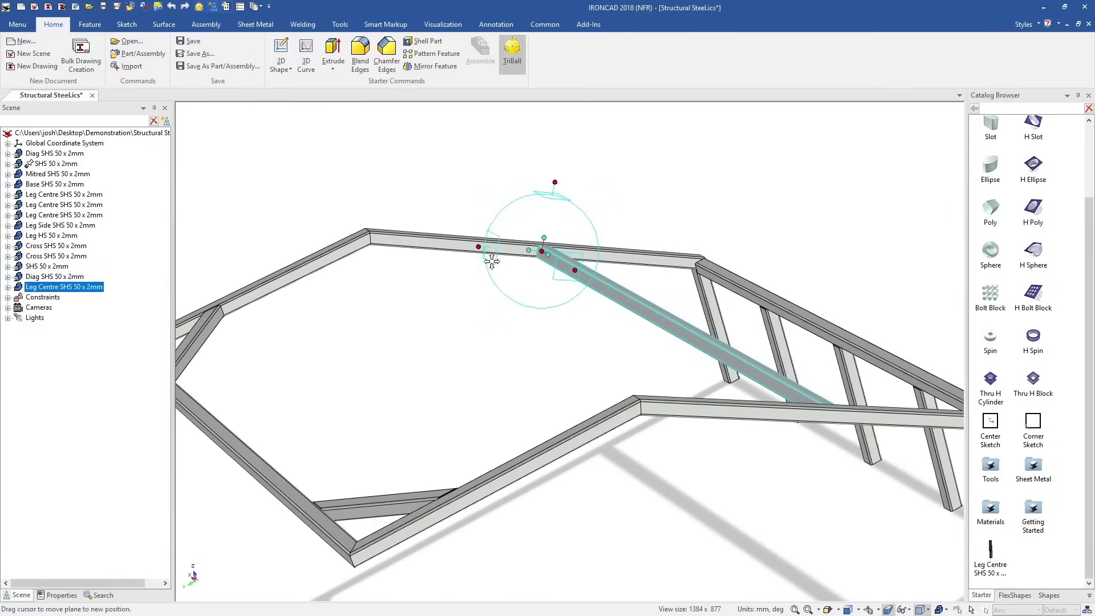
pyautogui.moveTo(489, 259)
pyautogui.mouseDown(button='right')
pyautogui.moveTo(630, 260)
pyautogui.moveTo(479, 248)
pyautogui.mouseUp(button='right')
pyautogui.click(525, 279)
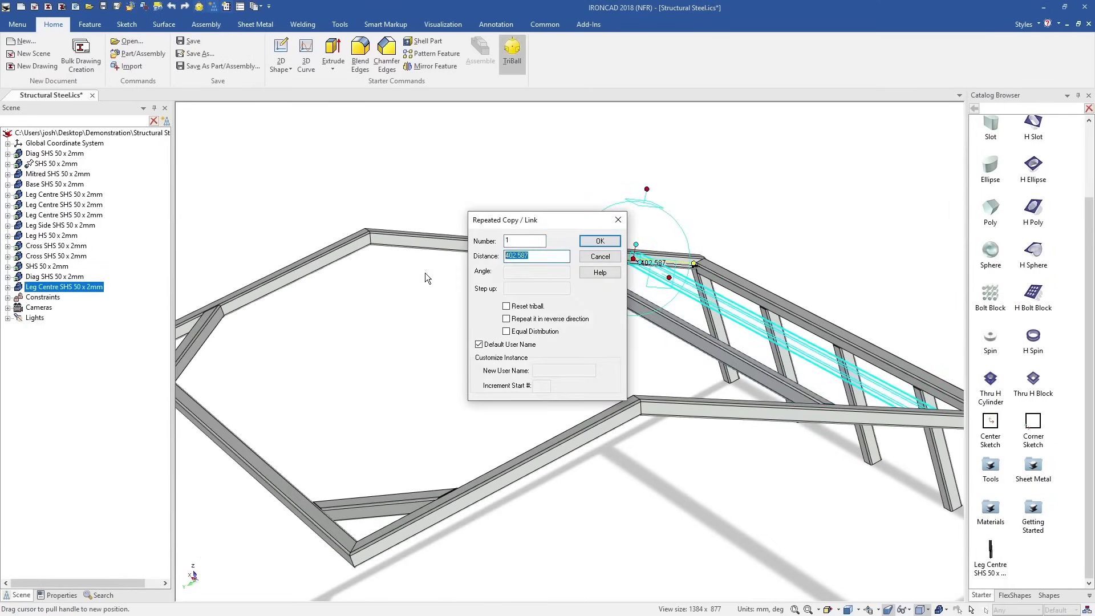
pyautogui.click(600, 240)
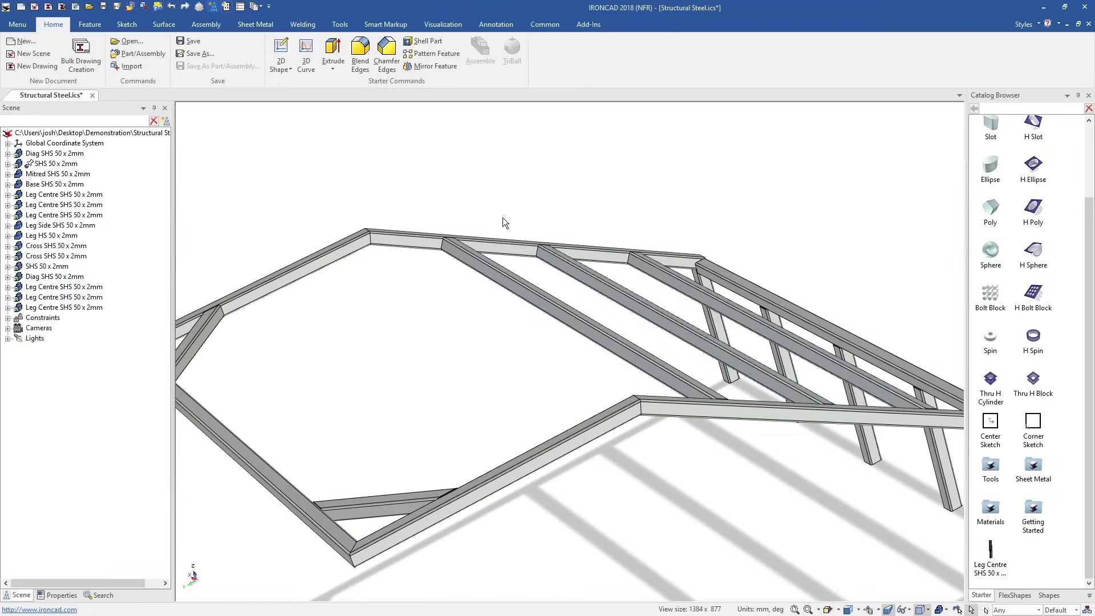
pyautogui.click(259, 323)
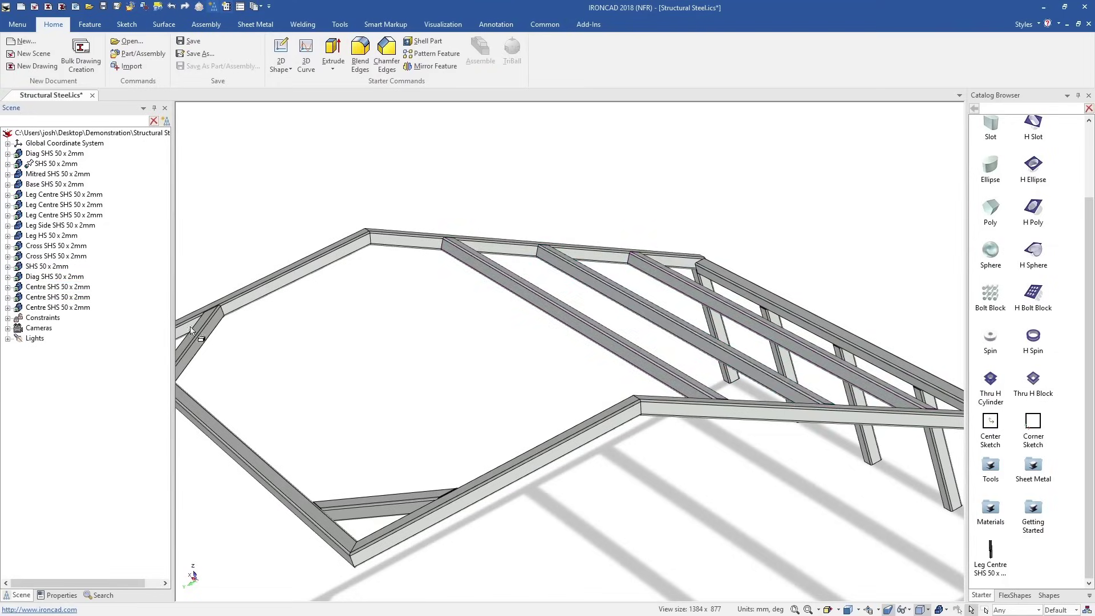
# Select every member of the steel frame and group them into one assembly
pyautogui.scroll(-3, 570, 353)
pyautogui.moveTo(610, 361); pyautogui.dragTo(570, 337, button='middle')
pyautogui.moveTo(335, 150); pyautogui.dragTo(861, 564)
pyautogui.rightClick(651, 333)
pyautogui.click(737, 173)
# Reposition the TriBall beyond the frame's open end and mirror a linked copy of the assembly across it
pyautogui.press('F10')
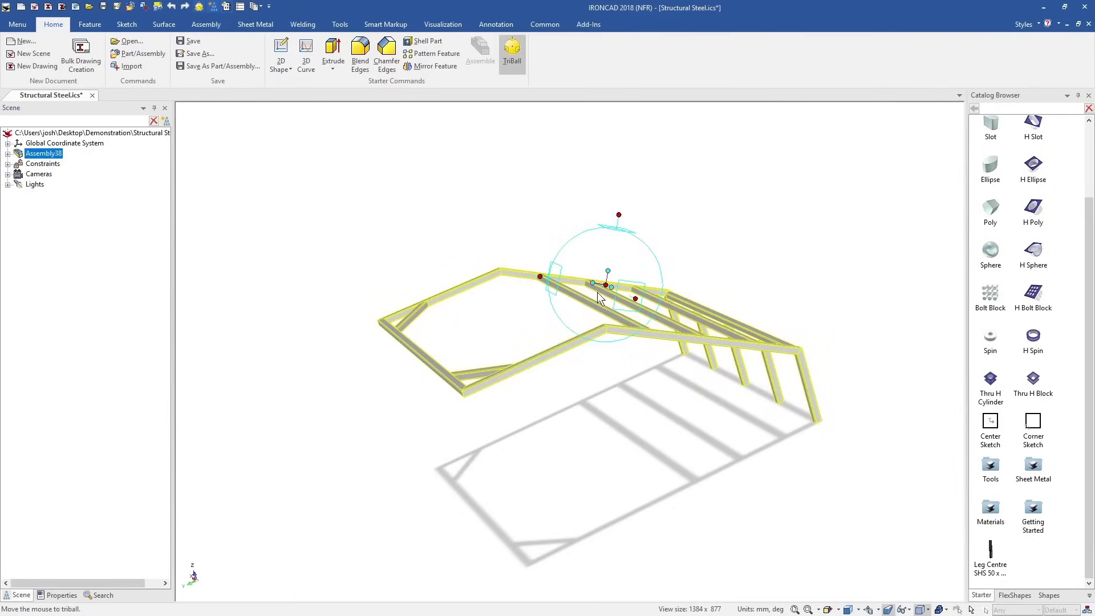
pyautogui.press('space')
pyautogui.moveTo(606, 285); pyautogui.dragTo(513, 369)
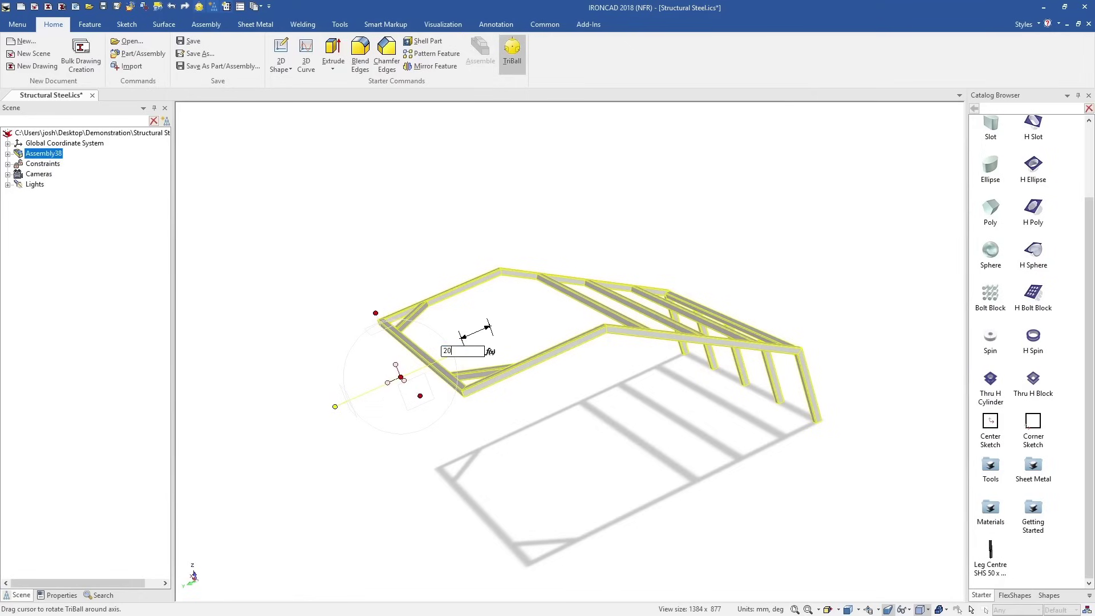
pyautogui.rightClick(398, 411)
pyautogui.moveTo(399, 543)
pyautogui.click(336, 555)
pyautogui.press('F8')
pyautogui.click(528, 417)
pyautogui.moveTo(528, 417); pyautogui.dragTo(456, 438, button='middle')
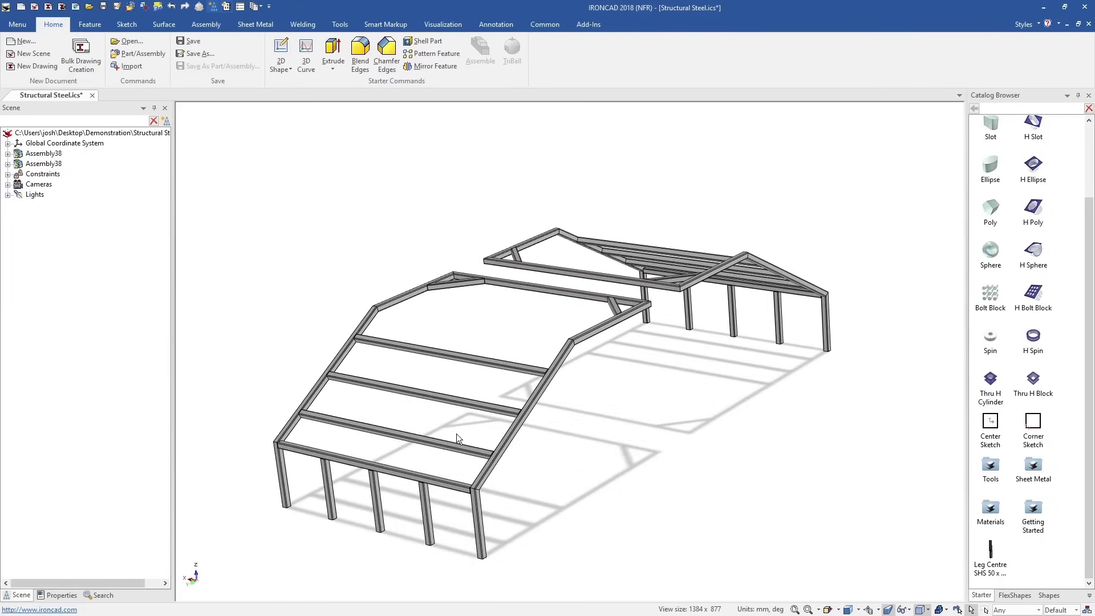
# Set up a bulk drawing of the scene with added sheets for the Cross, Leg Centre and Leg Side SHS parts
pyautogui.click(81, 57)
pyautogui.click(489, 199)
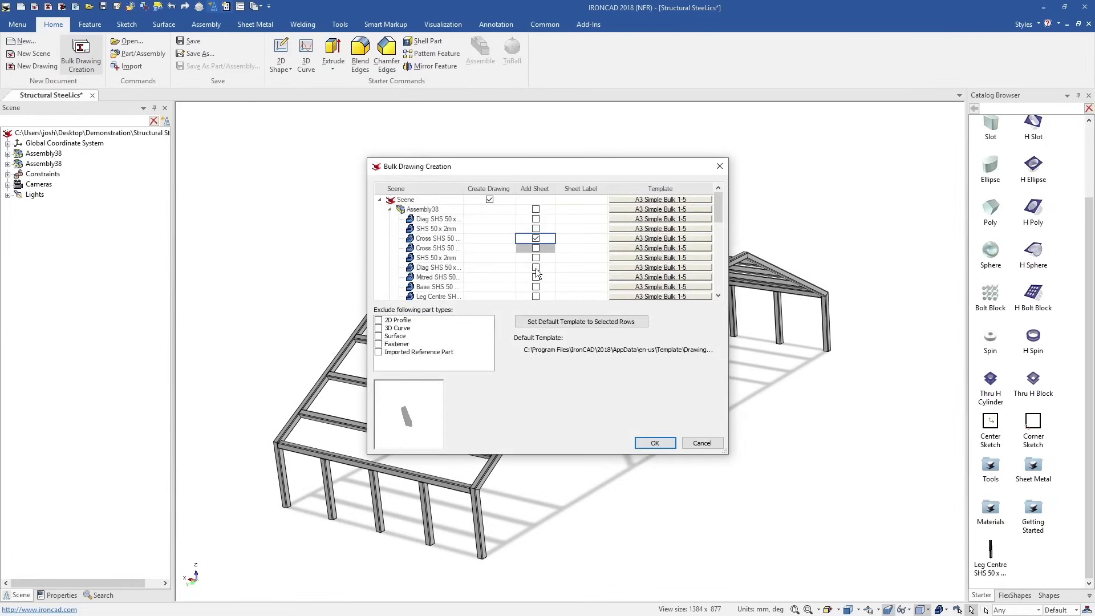
pyautogui.click(535, 296)
pyautogui.scroll(1, 545, 291)
# Assign the Cut List with ISO bulk template to the scene, generate the drawing and open its overall assembly sheet
pyautogui.click(650, 203)
pyautogui.click(545, 211)
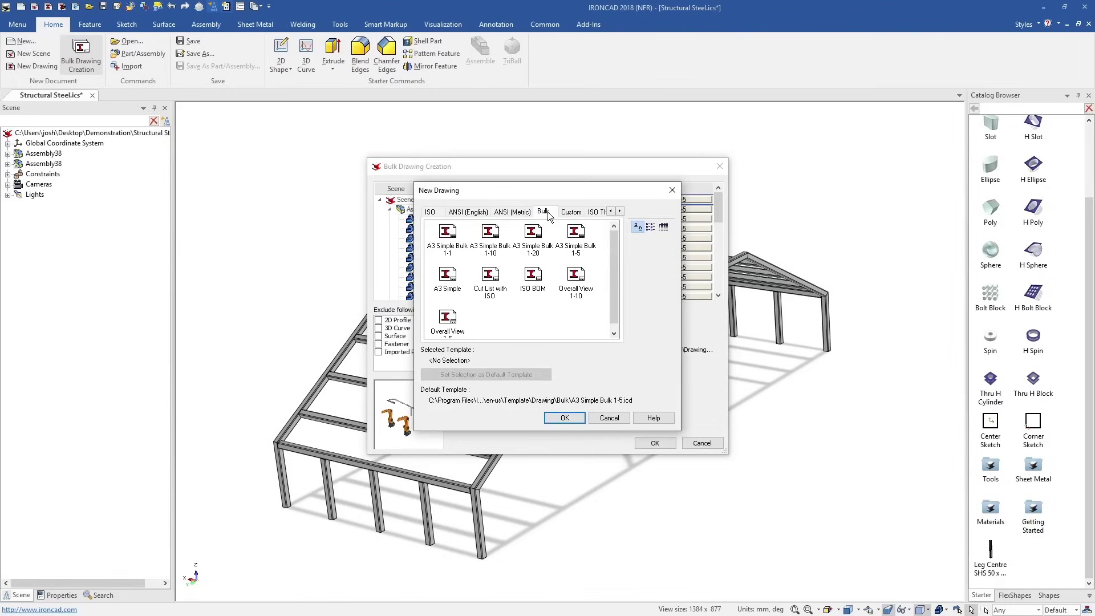
pyautogui.click(489, 277)
pyautogui.click(567, 418)
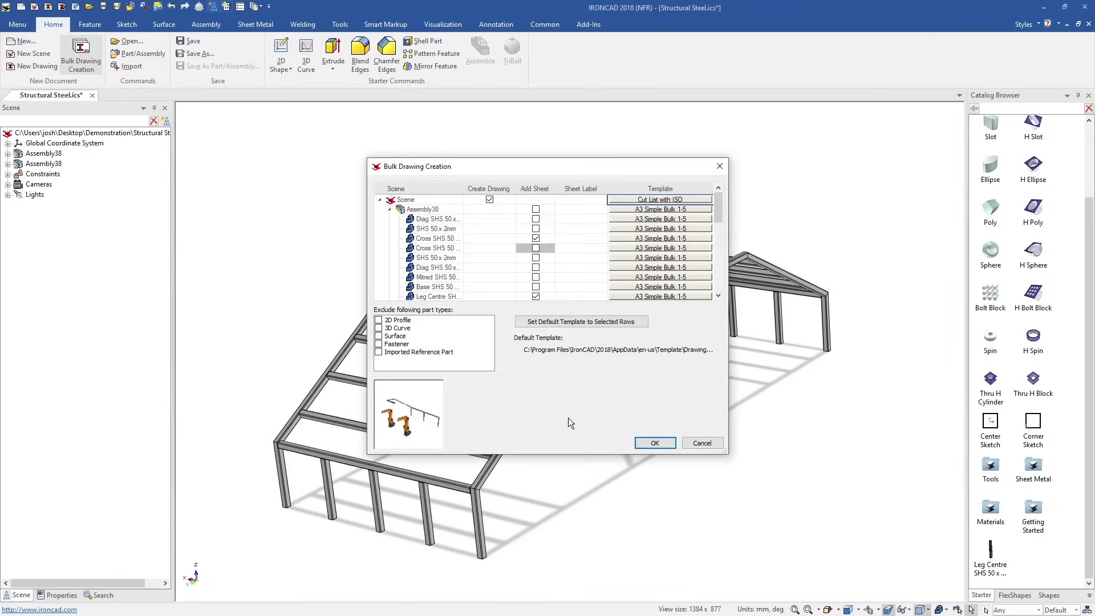
pyautogui.click(653, 442)
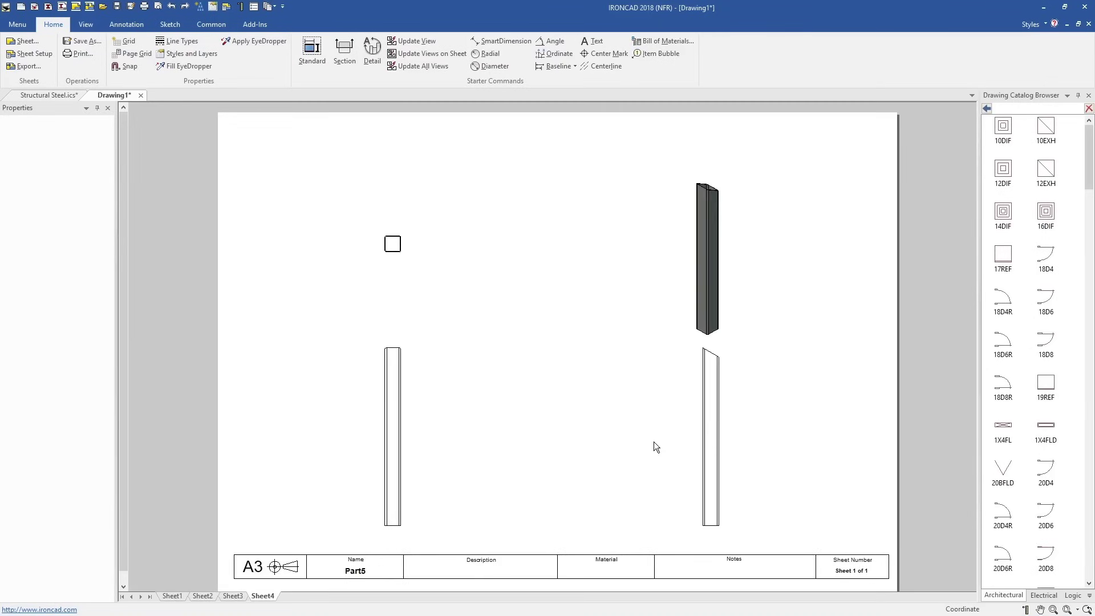
pyautogui.click(632, 275)
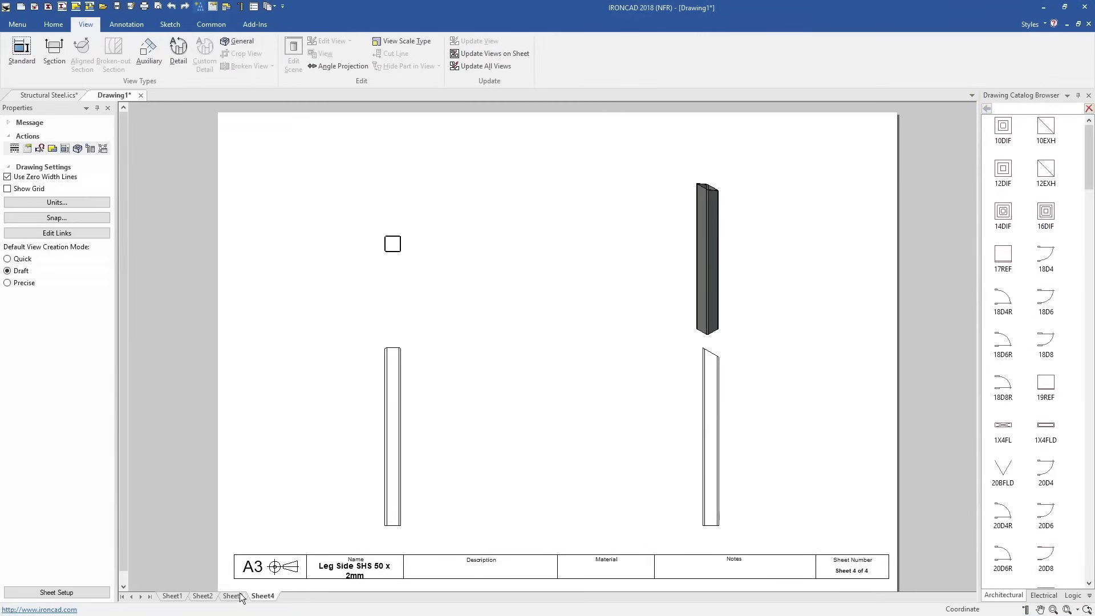
pyautogui.click(179, 597)
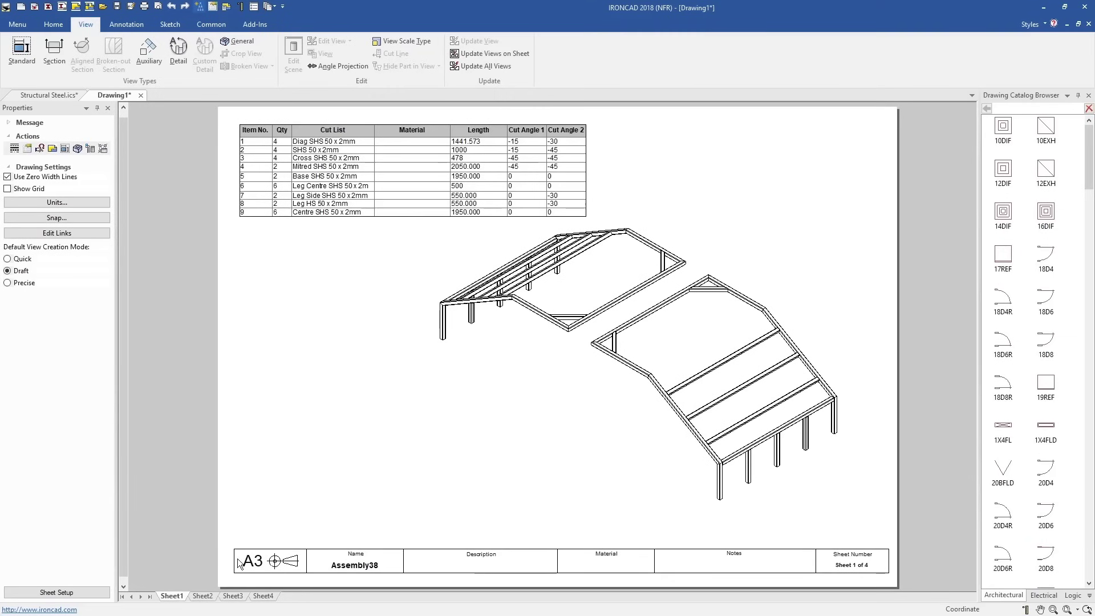
# Delete the corner Cross SHS 50 x 2mm braces from the Structural Steel frames and check the cut list in Drawing1
pyautogui.click(56, 96)
pyautogui.click(463, 287)
pyautogui.click(463, 287)
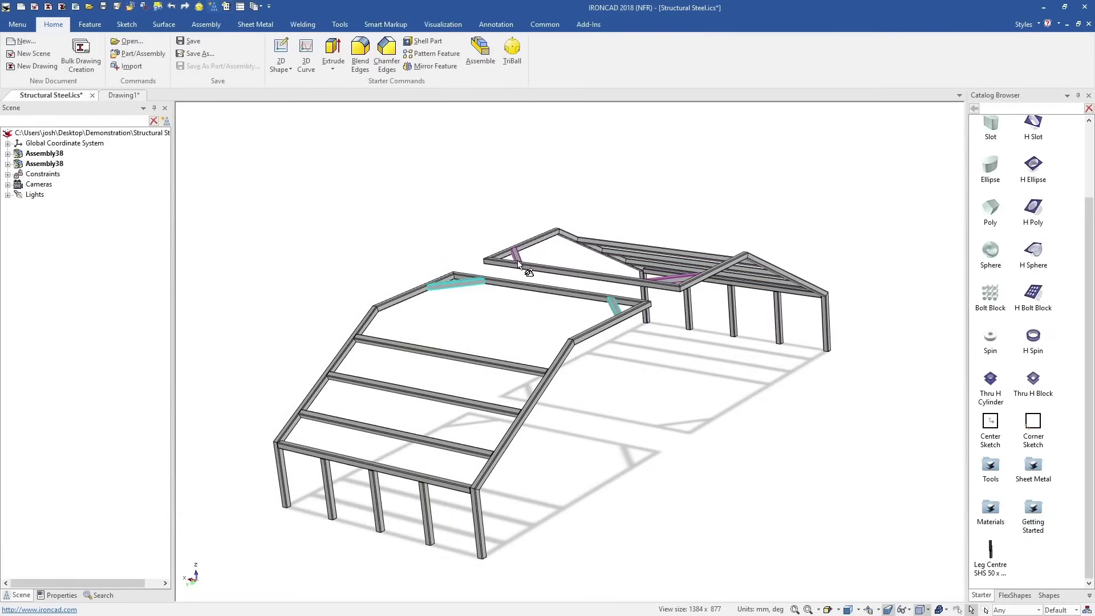
pyautogui.press('Delete')
pyautogui.click(557, 357)
pyautogui.click(123, 95)
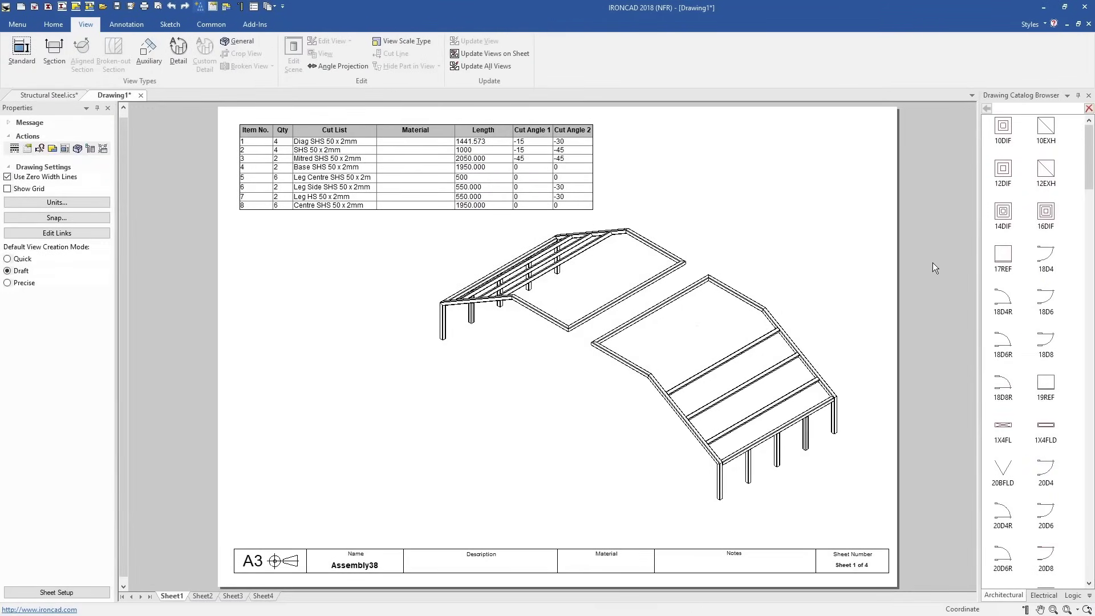
pyautogui.click(51, 95)
pyautogui.scroll(3, 1027, 350)
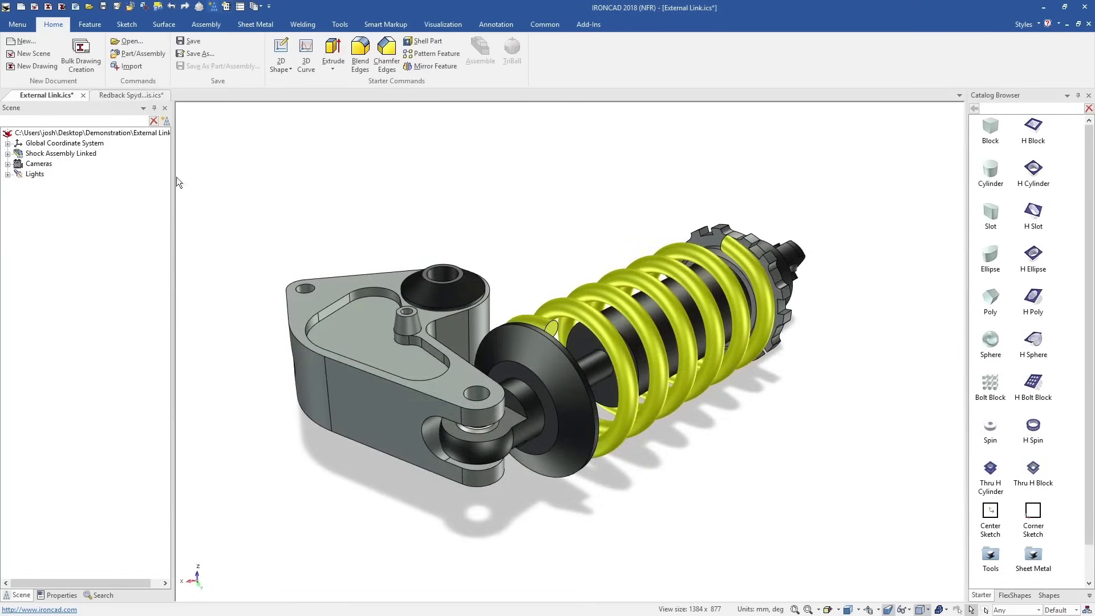
# In the External Link scene, recolour the shock's coil spring light blue and its notched adjuster ring black
pyautogui.click(126, 95)
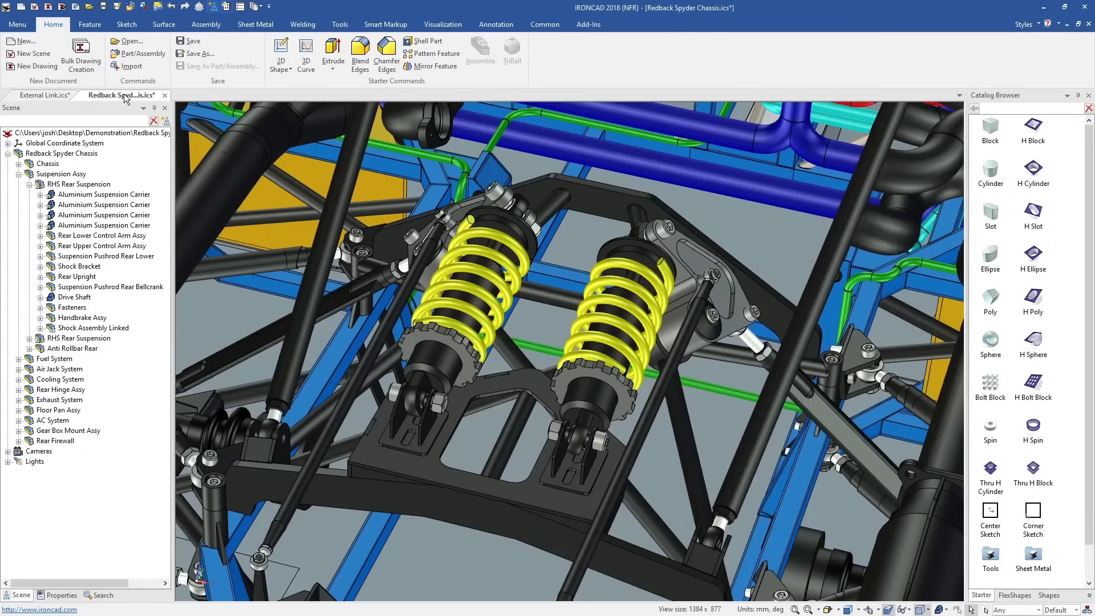
pyautogui.click(42, 96)
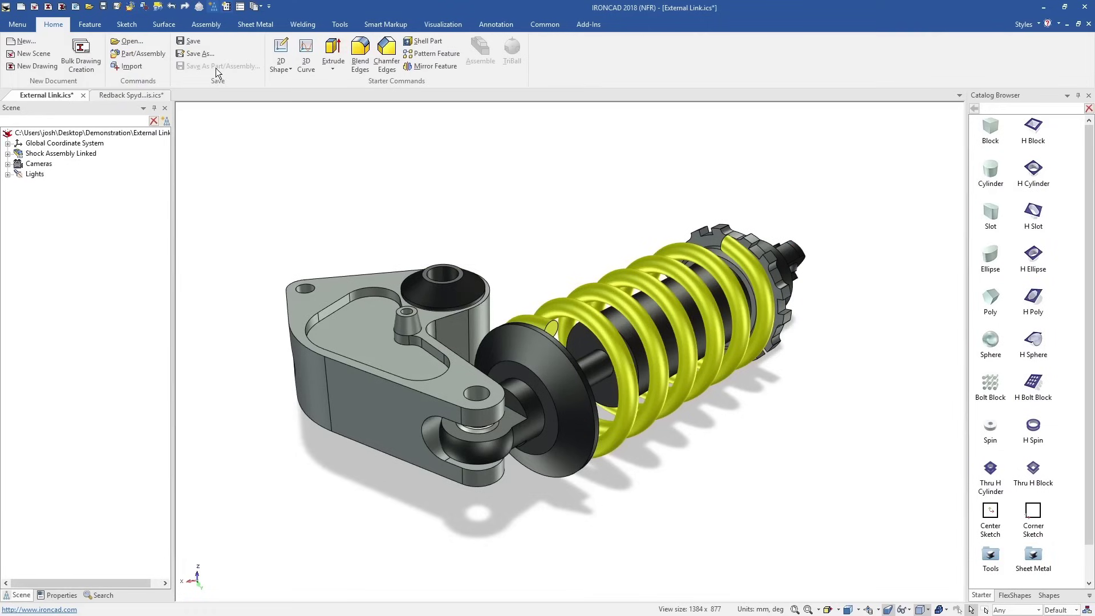
pyautogui.scroll(-1, 1014, 542)
pyautogui.doubleClick(992, 559)
pyautogui.moveTo(737, 378); pyautogui.dragTo(715, 371)
pyautogui.moveTo(812, 346); pyautogui.dragTo(784, 325)
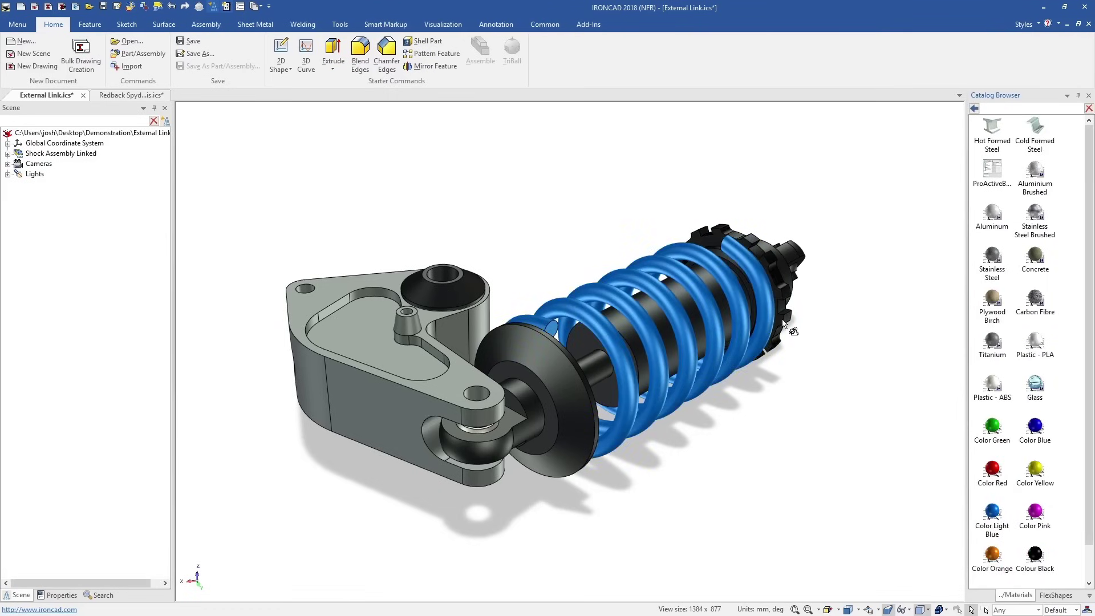
# In the Redback Spyder Chassis scene, colour the linked shock assembly's bracket light blue and remove the pocket in its face
pyautogui.click(132, 95)
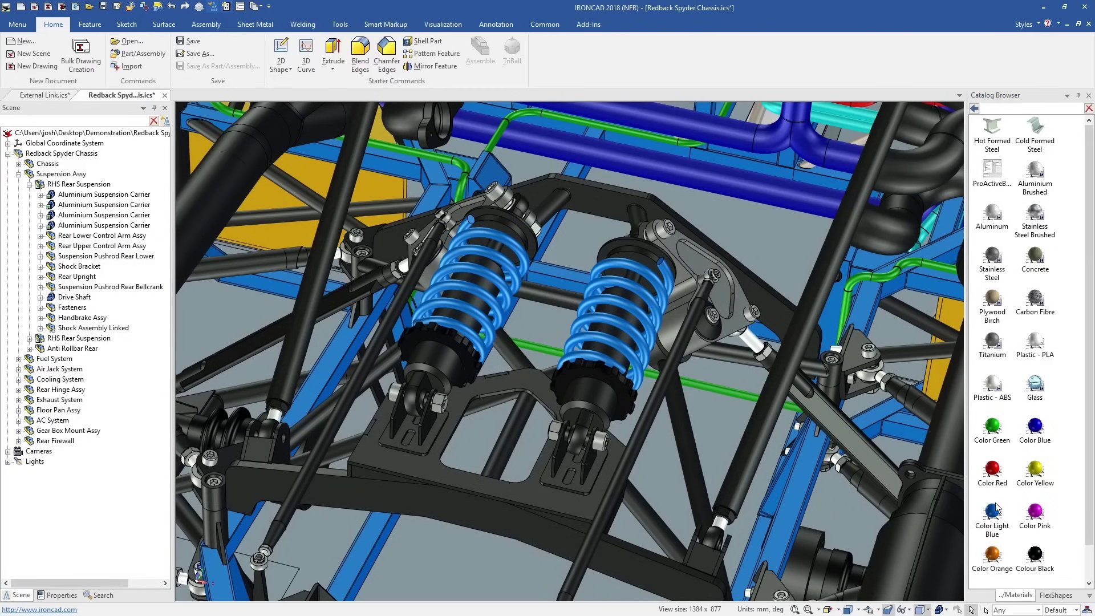
pyautogui.click(723, 298)
pyautogui.click(722, 297)
pyautogui.click(723, 296)
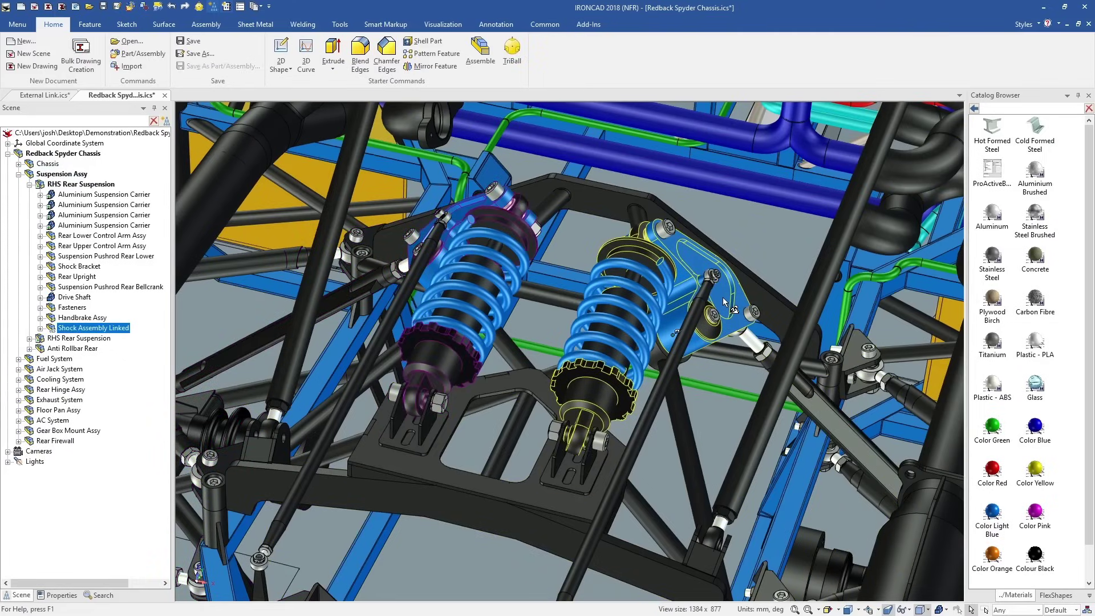
pyautogui.click(723, 296)
pyautogui.click(723, 298)
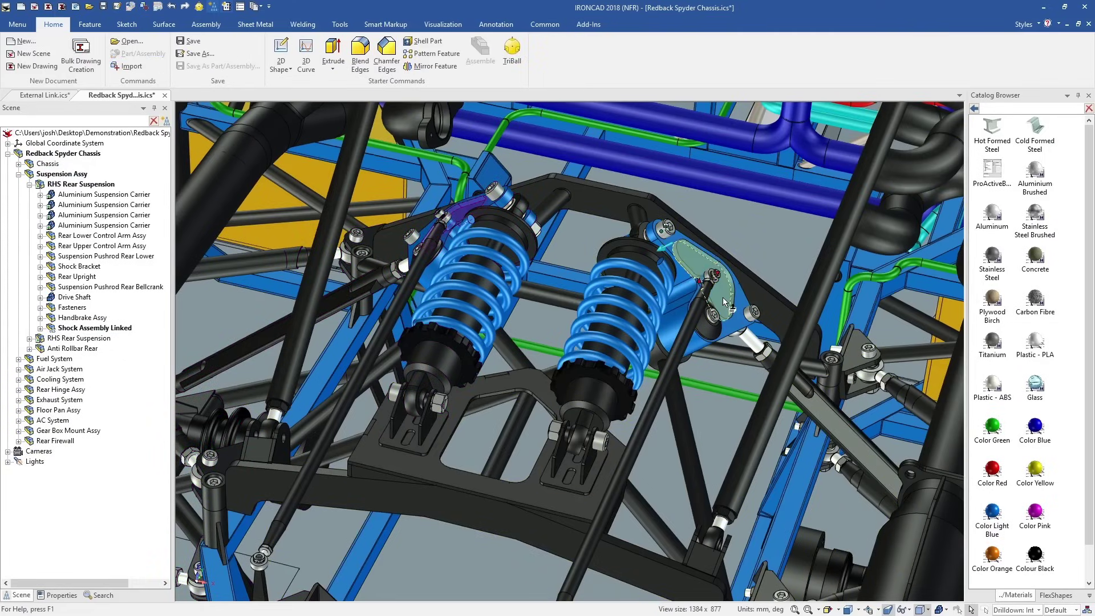
pyautogui.press('Escape')
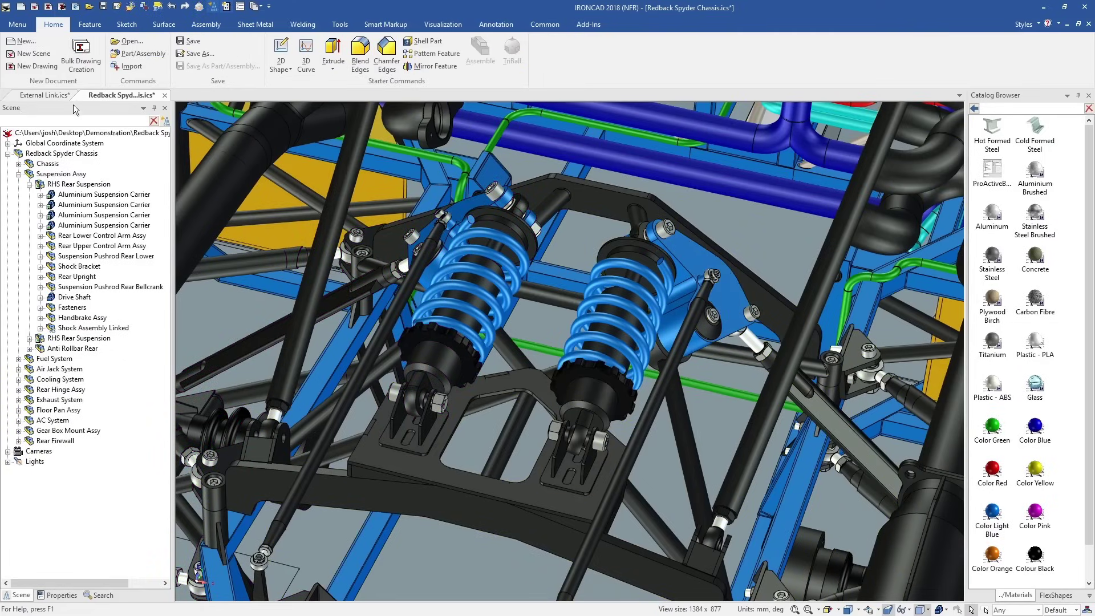
# Check the linked shock assembly in the External Link scene and return the catalog to its starter shapes
pyautogui.click(56, 96)
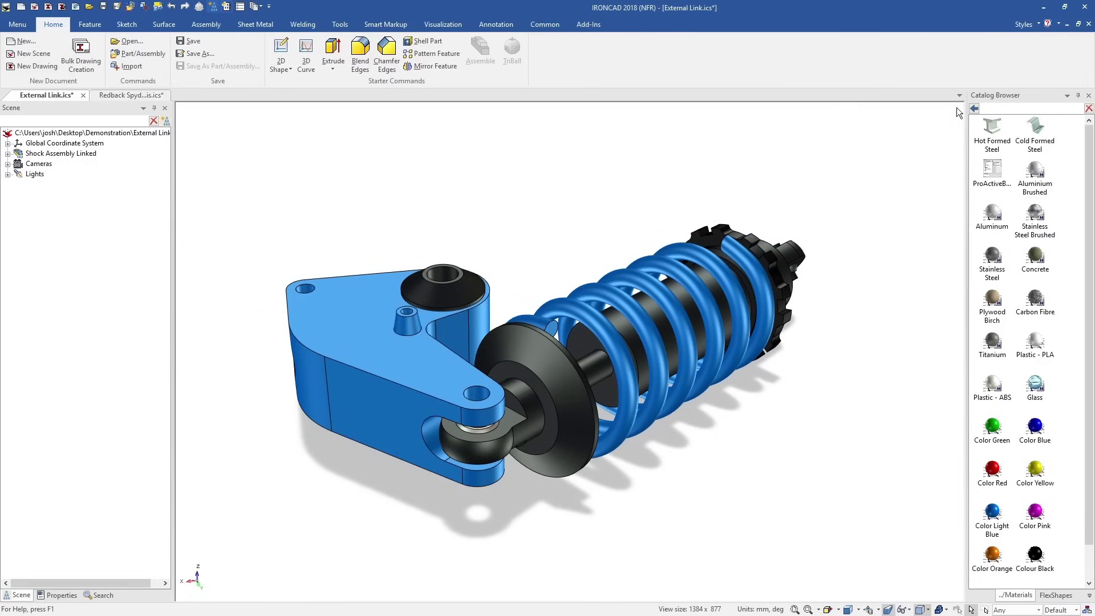
pyautogui.click(973, 108)
pyautogui.scroll(1, 1000, 115)
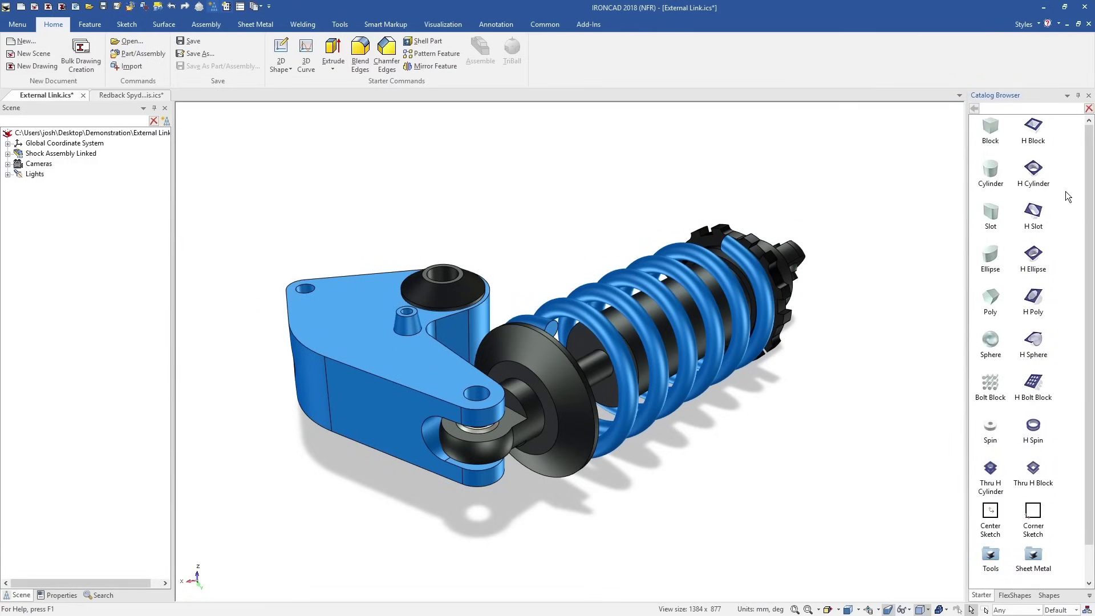
# Examine the features of the History Independency part one after another in its feature tree
pyautogui.click(75, 154)
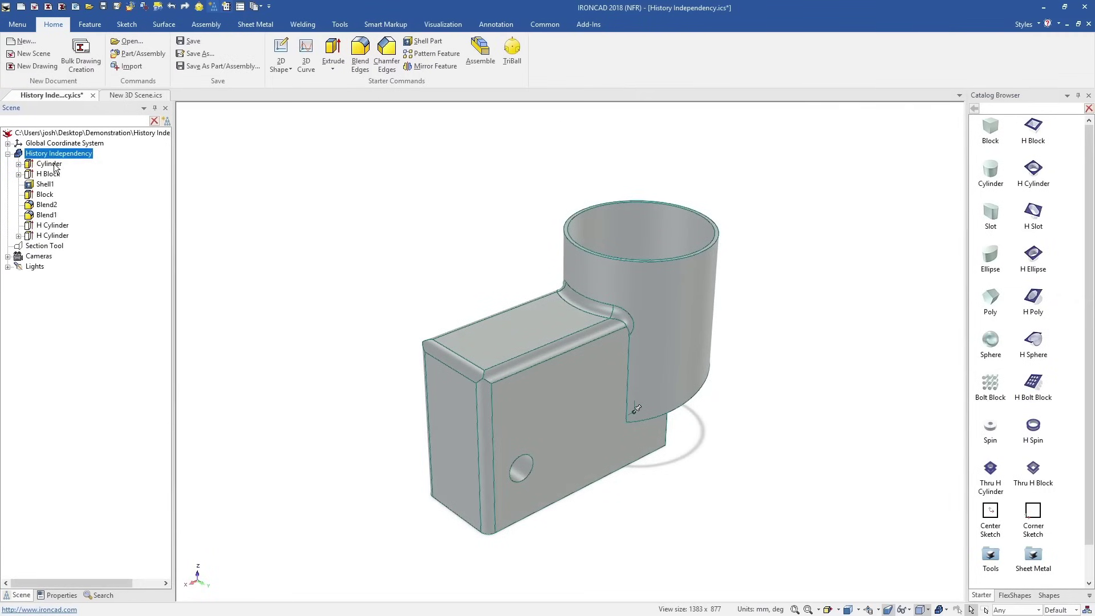
pyautogui.click(52, 163)
pyautogui.click(49, 174)
pyautogui.click(45, 184)
pyautogui.click(47, 205)
pyautogui.click(47, 215)
pyautogui.click(50, 225)
pyautogui.click(53, 236)
pyautogui.click(58, 299)
# Reorder the part's features so Block and its blends come before Shell1 and H Block comes last
pyautogui.click(49, 175)
pyautogui.moveTo(53, 240); pyautogui.dragTo(51, 187)
pyautogui.click(45, 175)
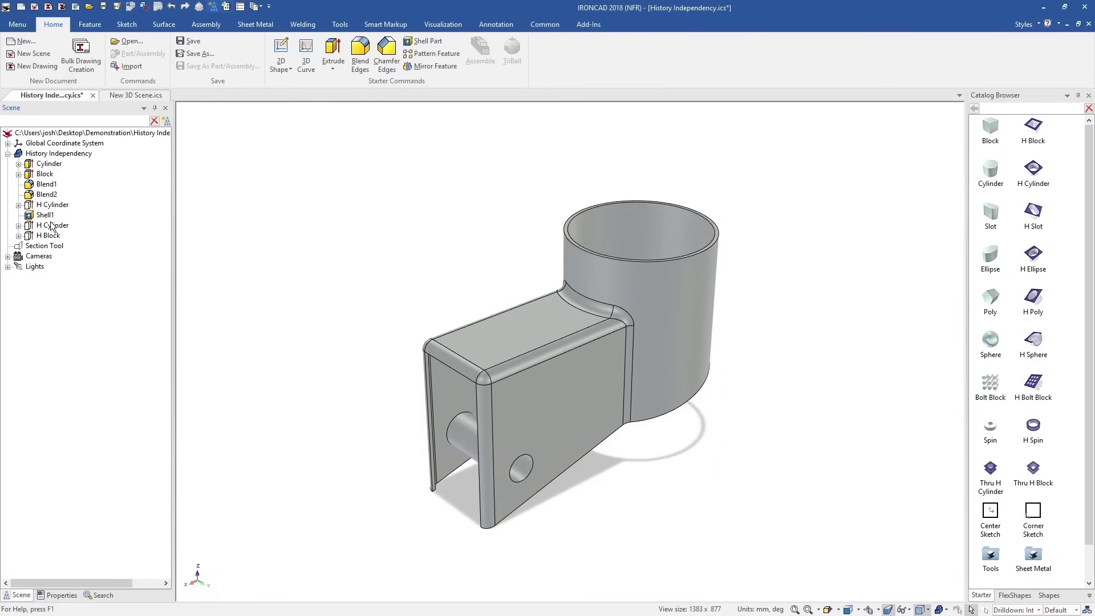
# Move the side hole's H Cylinder after Shell1 in the feature order
pyautogui.click(51, 226)
pyautogui.click(51, 206)
pyautogui.moveTo(51, 219); pyautogui.dragTo(53, 219)
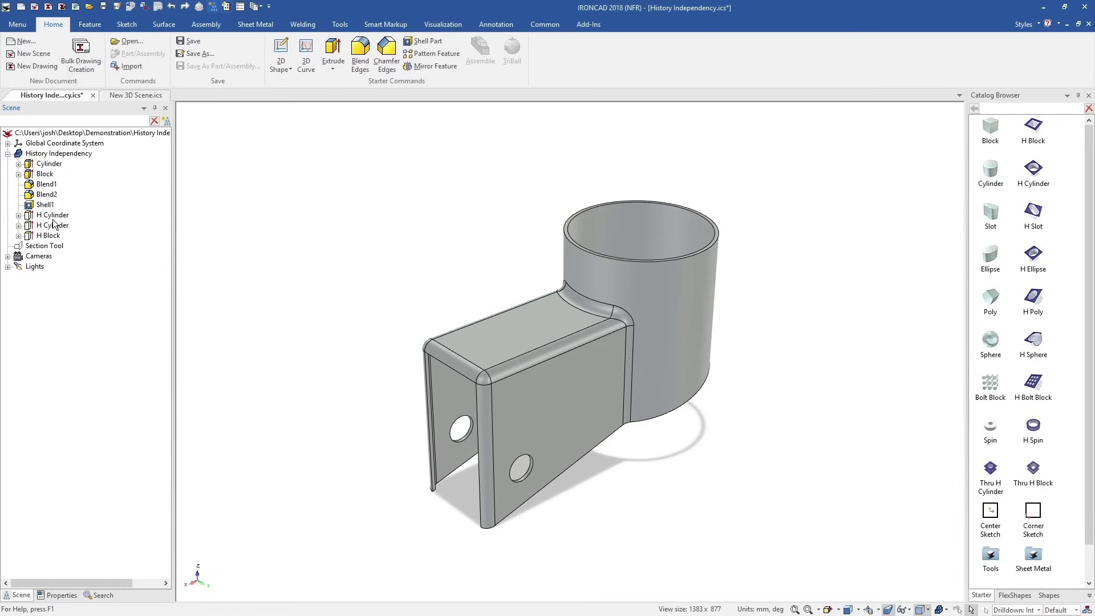
# Move the upper H Cylinder cut directly after Cylinder in the feature order and deepen it
pyautogui.click(53, 225)
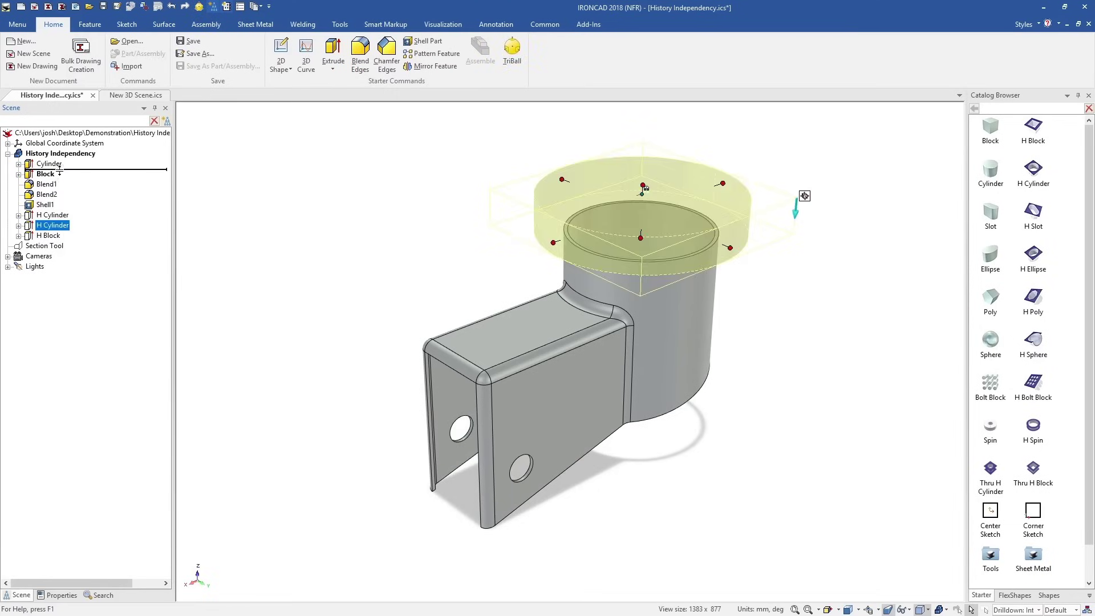
pyautogui.moveTo(59, 170); pyautogui.dragTo(62, 175)
pyautogui.click(66, 174)
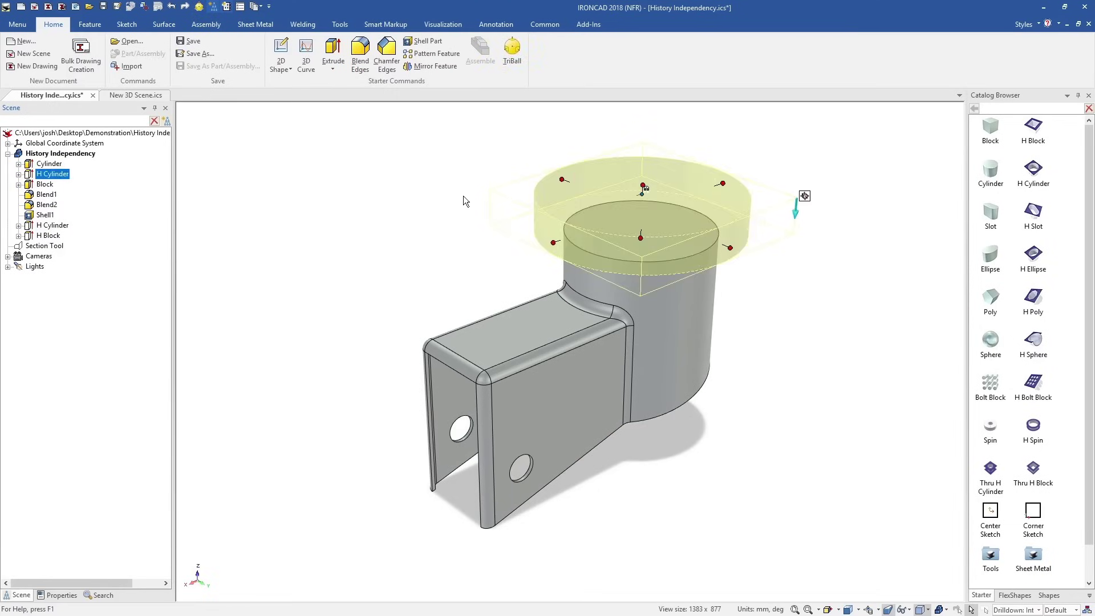
pyautogui.moveTo(649, 234); pyautogui.dragTo(647, 263)
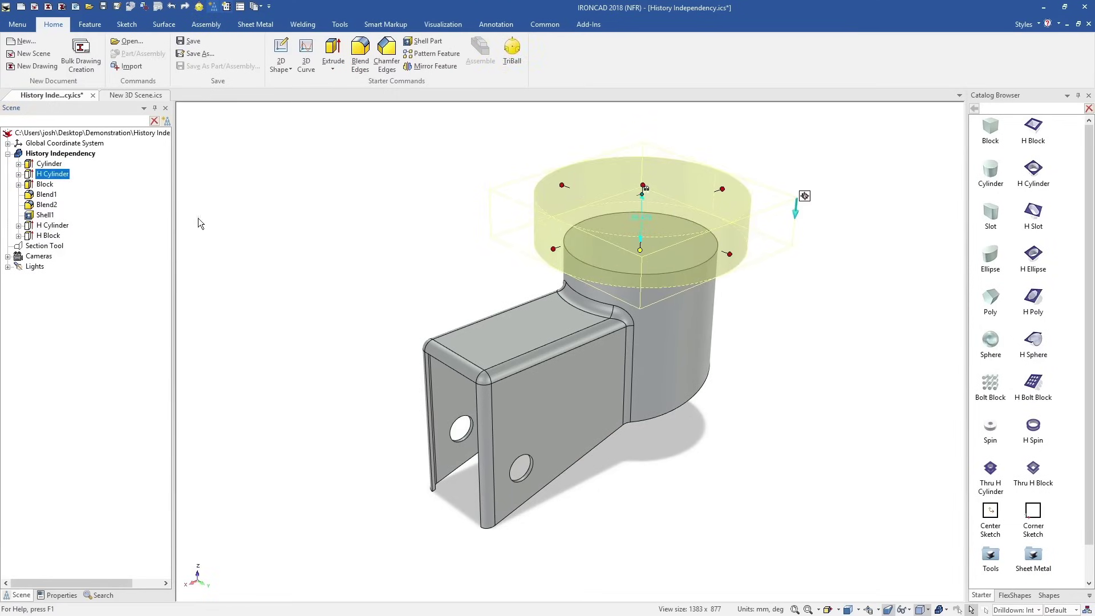
# Turn on the Section Tool cut and delete the H Cylinder that trims the top of the Cylinder
pyautogui.rightClick(50, 247)
pyautogui.click(114, 326)
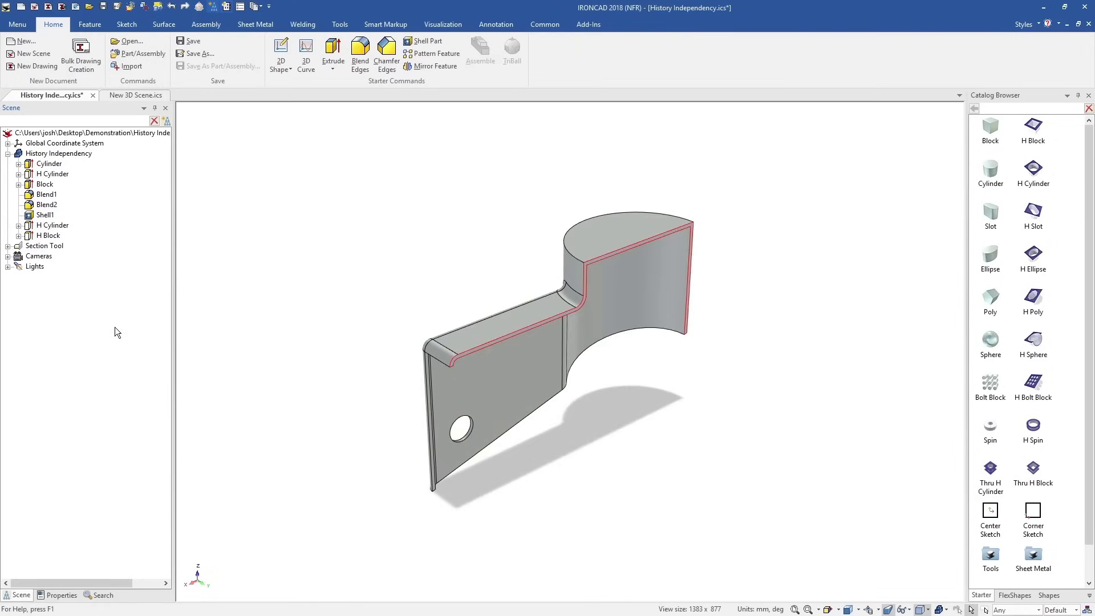
pyautogui.click(55, 173)
pyautogui.rightClick(54, 174)
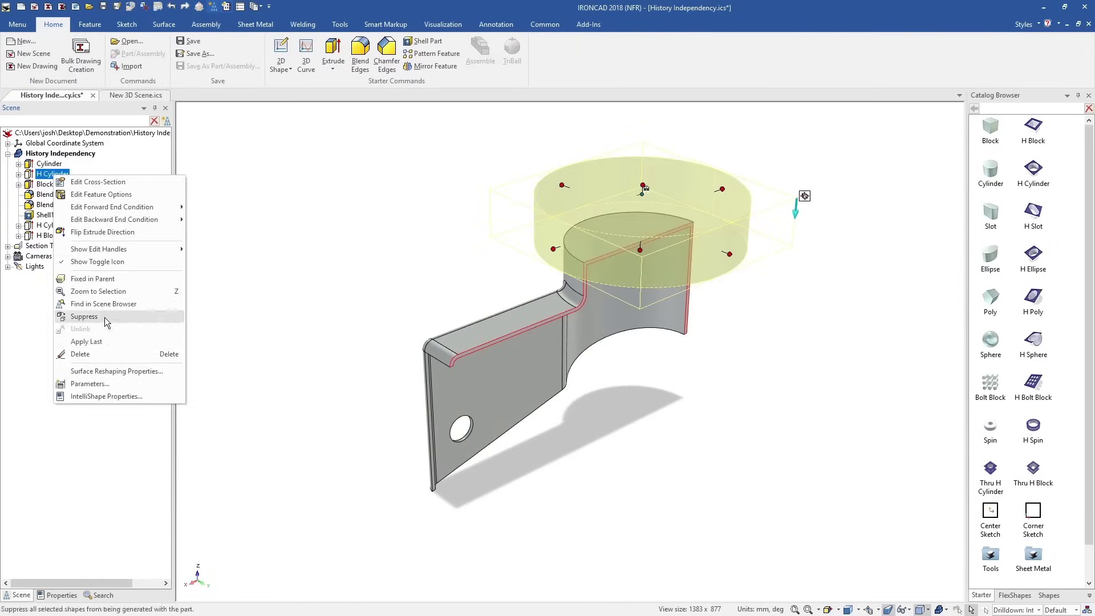
pyautogui.click(113, 353)
# Lower the top face of the Cylinder feature to shorten it
pyautogui.click(54, 165)
pyautogui.moveTo(642, 185); pyautogui.dragTo(641, 225)
pyautogui.click(767, 204)
# Edit the Cylinder's cross-section, replacing its circle with a rectangle centred on the origin
pyautogui.click(56, 165)
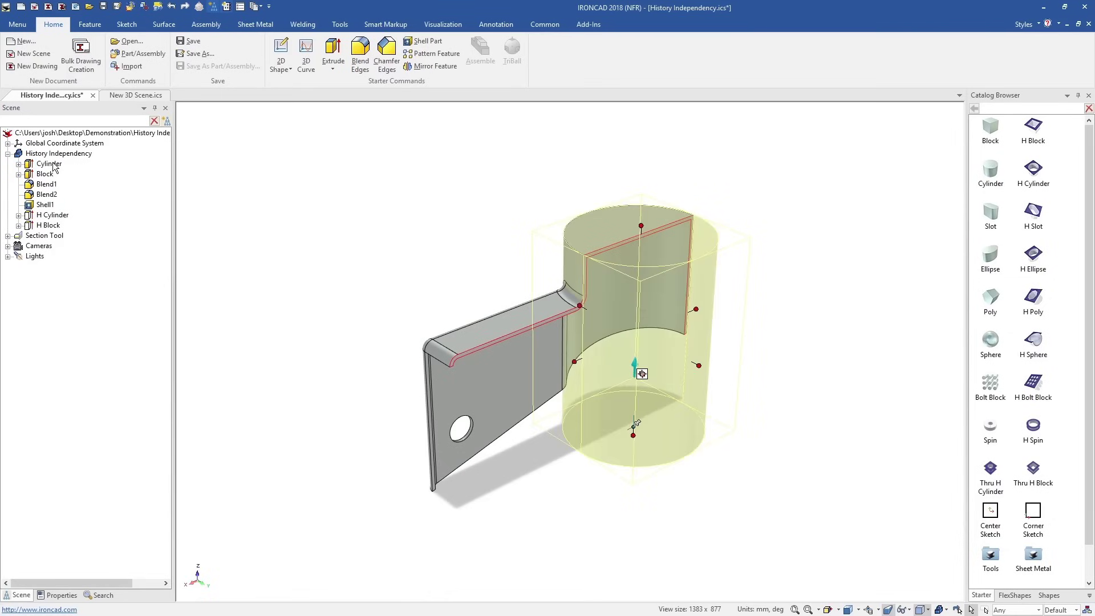
pyautogui.rightClick(56, 165)
pyautogui.click(141, 170)
pyautogui.click(549, 285)
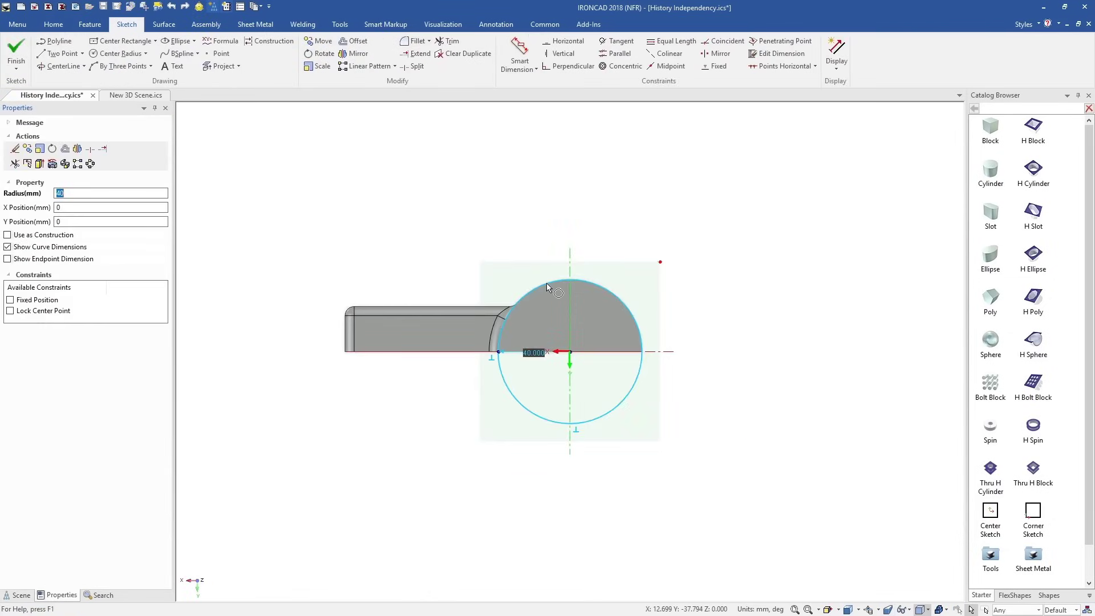
pyautogui.rightClick(549, 285)
pyautogui.click(594, 324)
pyautogui.click(122, 41)
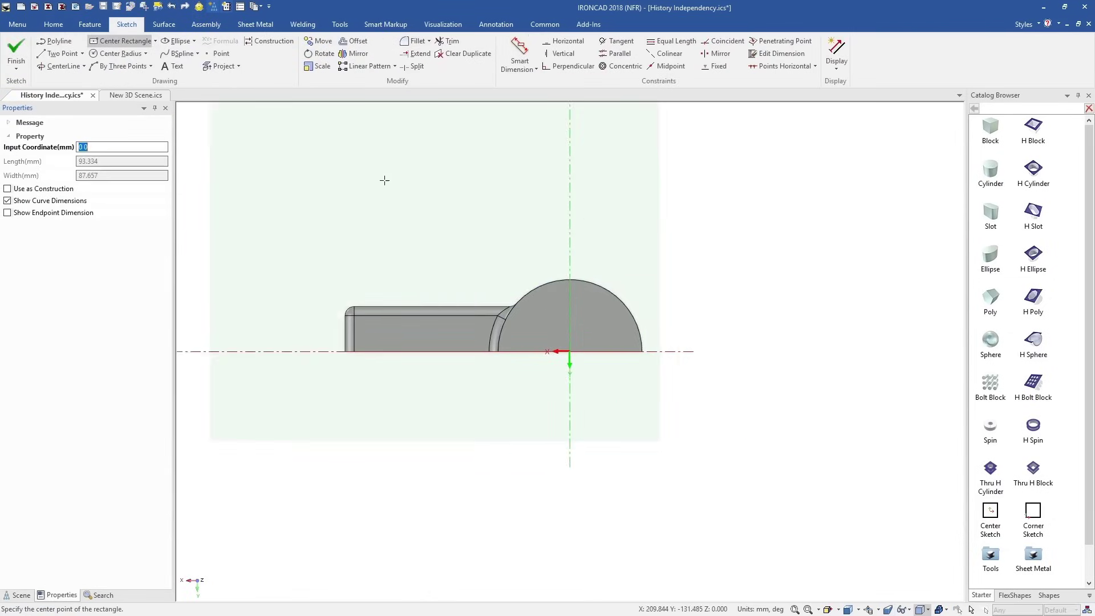
pyautogui.click(569, 351)
pyautogui.click(651, 273)
# Fillet the two rectangle corners on the side facing the Block and finish the sketch
pyautogui.click(412, 41)
pyautogui.click(532, 311)
pyautogui.click(528, 381)
pyautogui.click(15, 52)
pyautogui.click(815, 253)
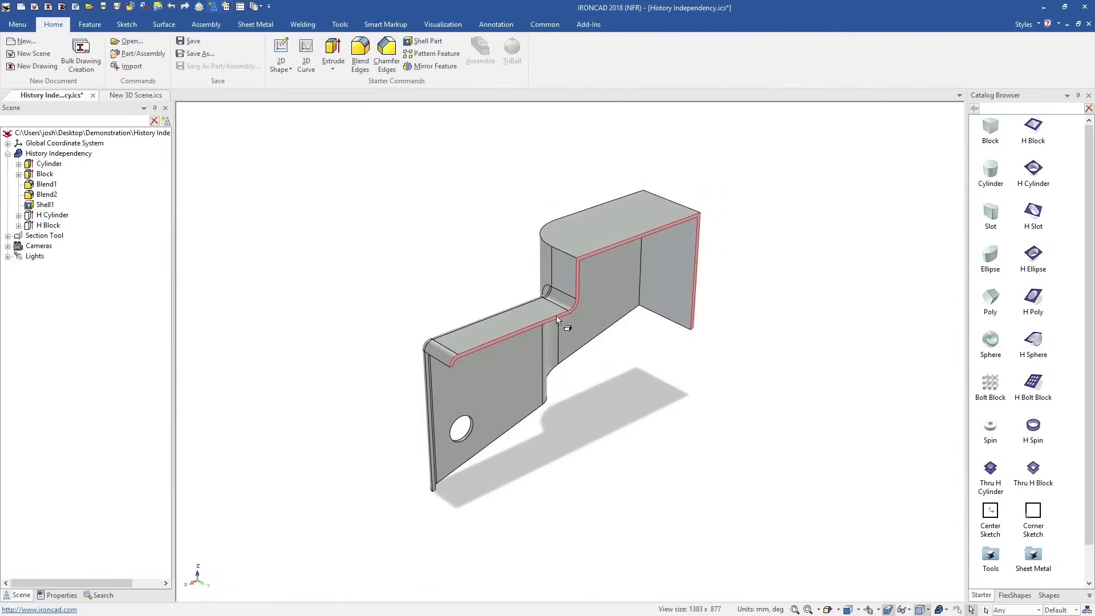
# Turn off the Section Tool cut and delete the Cylinder feature from the History Independency part
pyautogui.rightClick(57, 234)
pyautogui.click(107, 303)
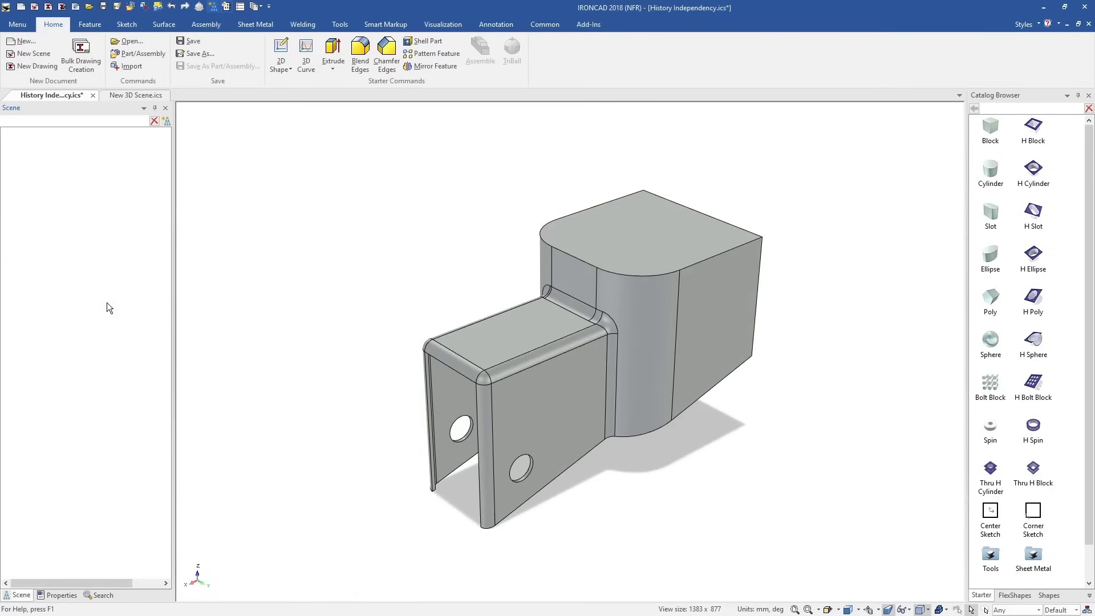
pyautogui.click(661, 240)
pyautogui.rightClick(662, 236)
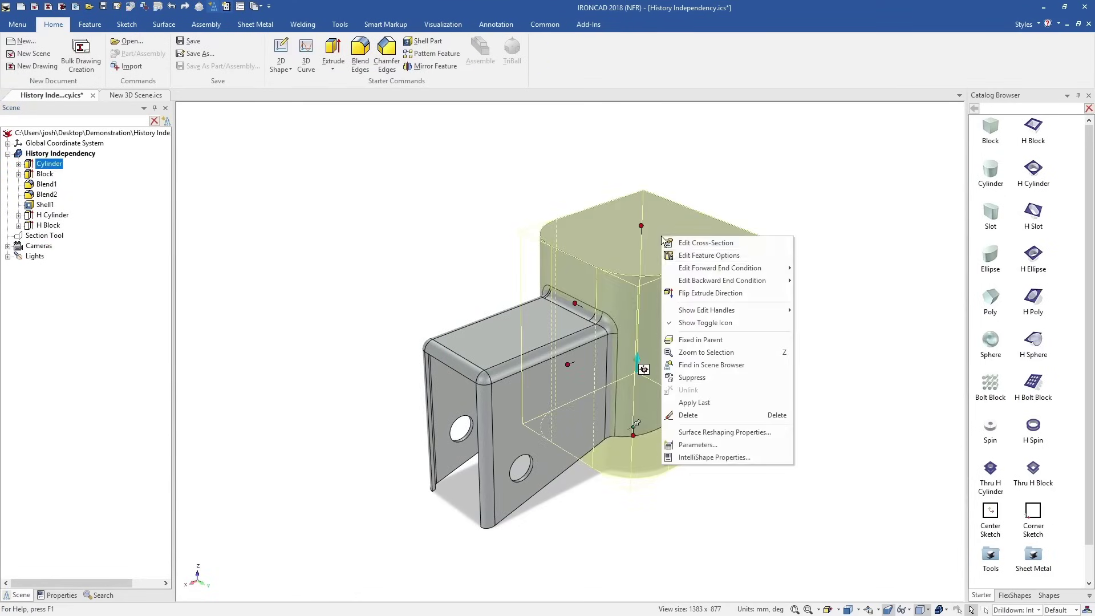
pyautogui.click(735, 402)
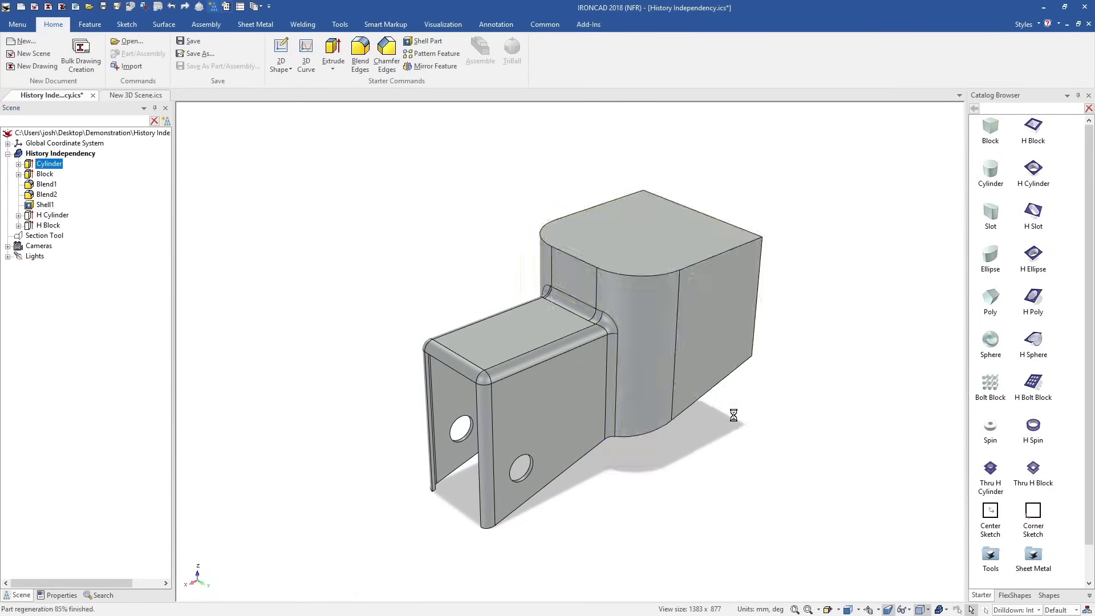
# Store the History Independency part in the Starter catalog and insert it from there into New 3D Scene
pyautogui.click(583, 370)
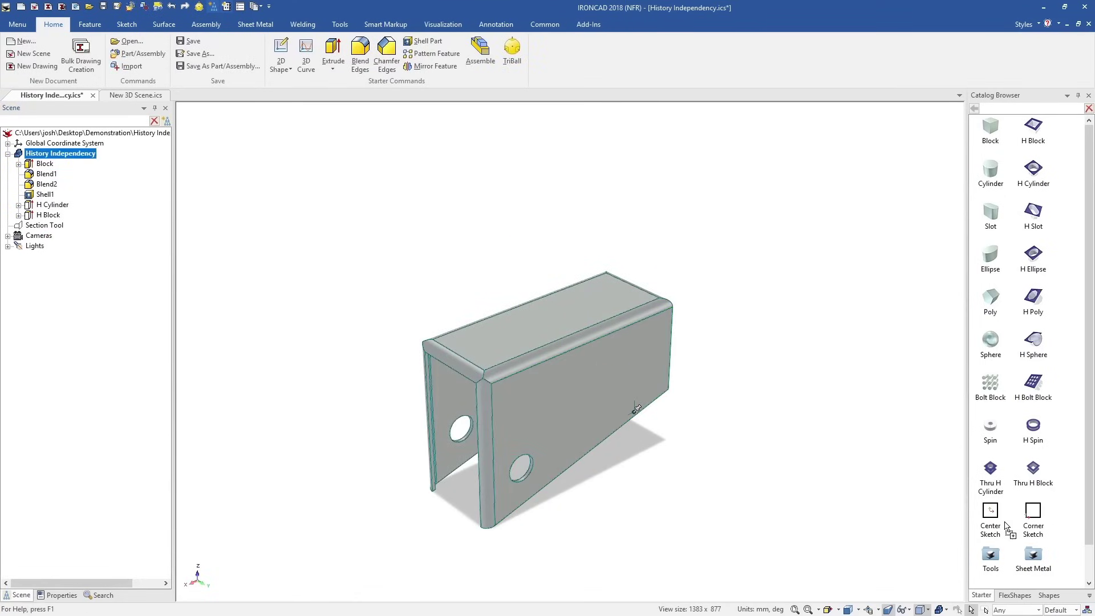
pyautogui.scroll(-3, 1005, 526)
pyautogui.click(137, 95)
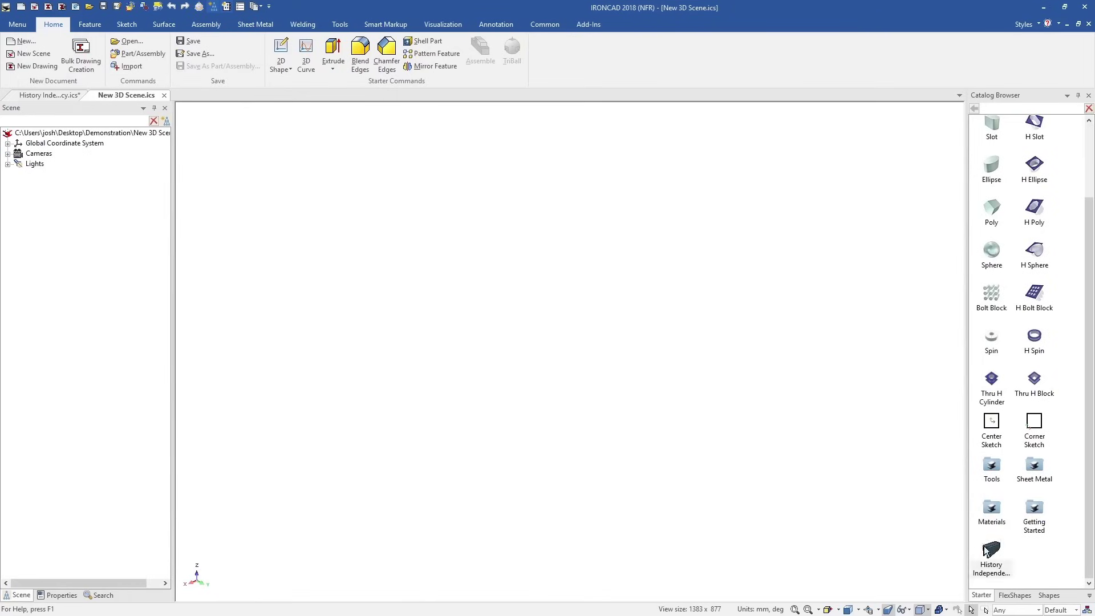
pyautogui.moveTo(923, 516); pyautogui.dragTo(598, 426)
# Reposition the TriBall beyond the part's back end and mirror a linked copy of the part about it
pyautogui.press('F10')
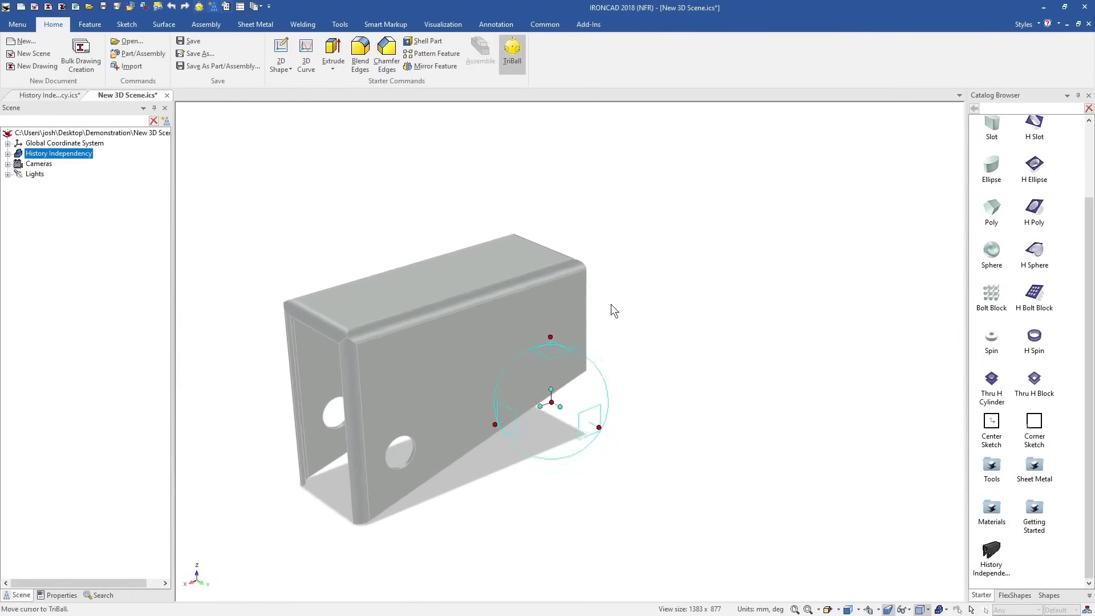
pyautogui.scroll(-2, 610, 306)
pyautogui.press('space')
pyautogui.moveTo(545, 394); pyautogui.dragTo(608, 370)
pyautogui.press('space')
pyautogui.rightClick(651, 352)
pyautogui.moveTo(696, 515)
pyautogui.click(632, 535)
pyautogui.press('Escape')
pyautogui.scroll(-2, 590, 304)
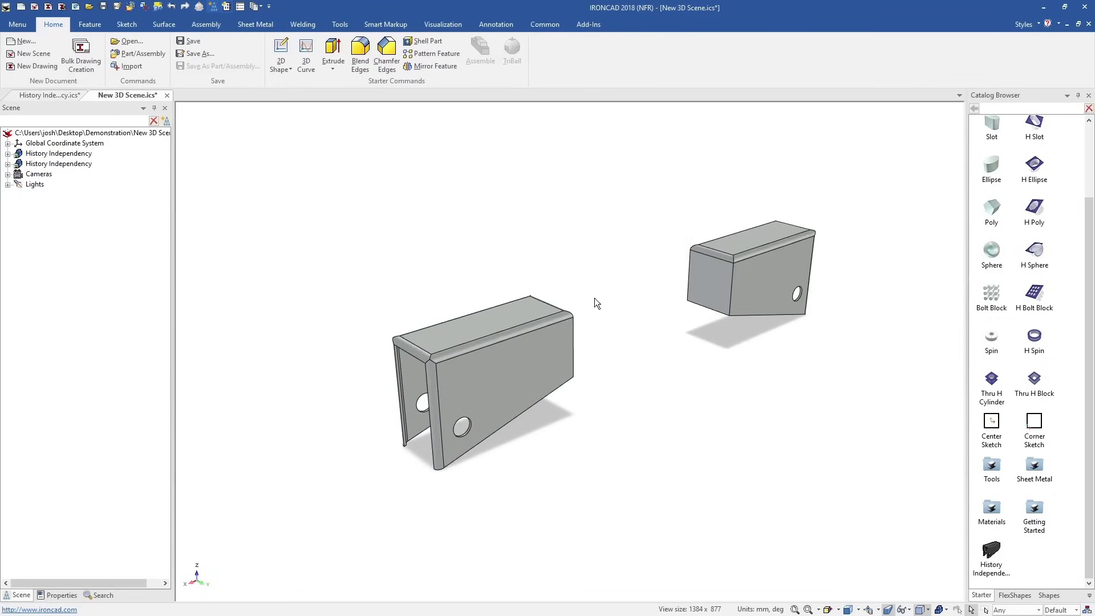
# Delete the slanted H Block cut and the H Cylinder holes from the front linked part
pyautogui.click(531, 405)
pyautogui.click(531, 407)
pyautogui.press('Delete')
pyautogui.click(468, 429)
pyautogui.click(468, 429)
pyautogui.press('Delete')
# Shorten the front linked part's Block by pulling its back end face inward
pyautogui.click(550, 388)
pyautogui.click(551, 388)
pyautogui.moveTo(562, 356); pyautogui.dragTo(508, 373)
pyautogui.click(582, 446)
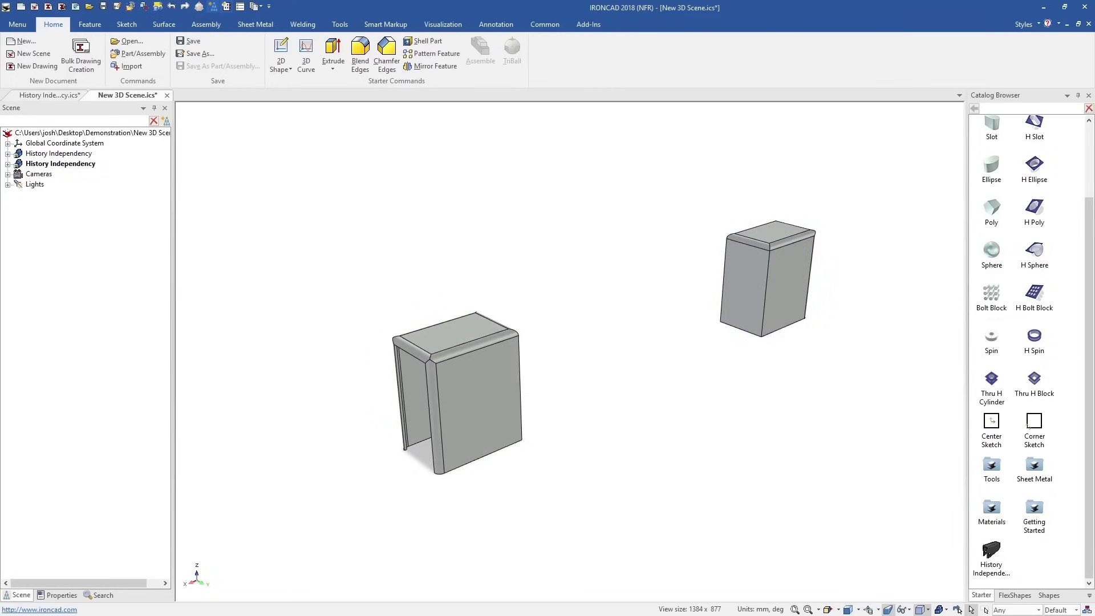
# On the imported part, delete the two concave faces beside the end lugs and match the lugs' outer faces to the arm's sides
pyautogui.scroll(2, 1048, 350)
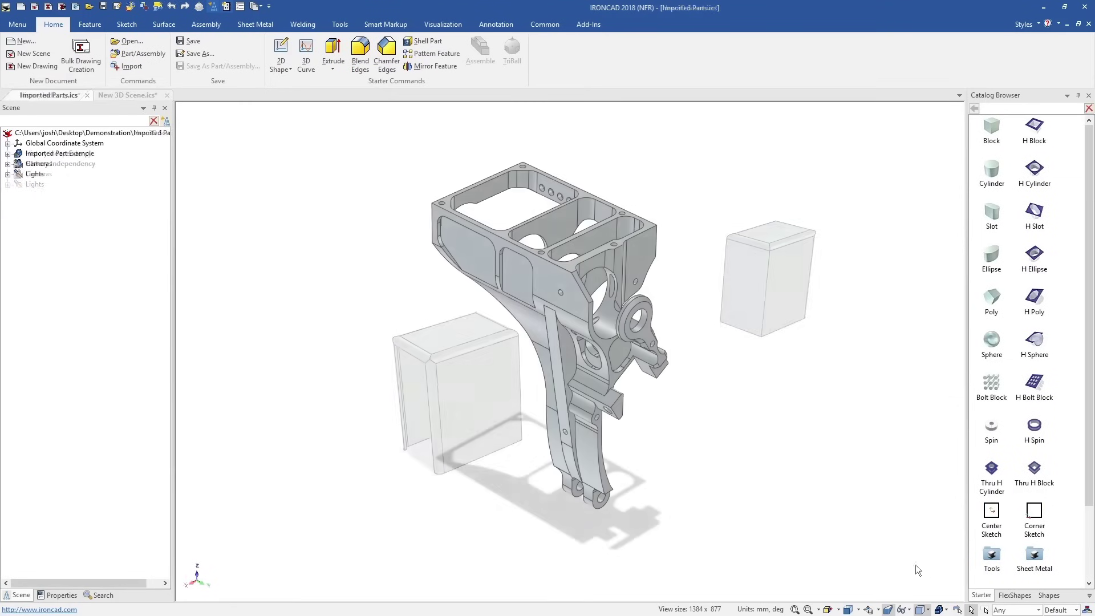
pyautogui.scroll(3, 585, 497)
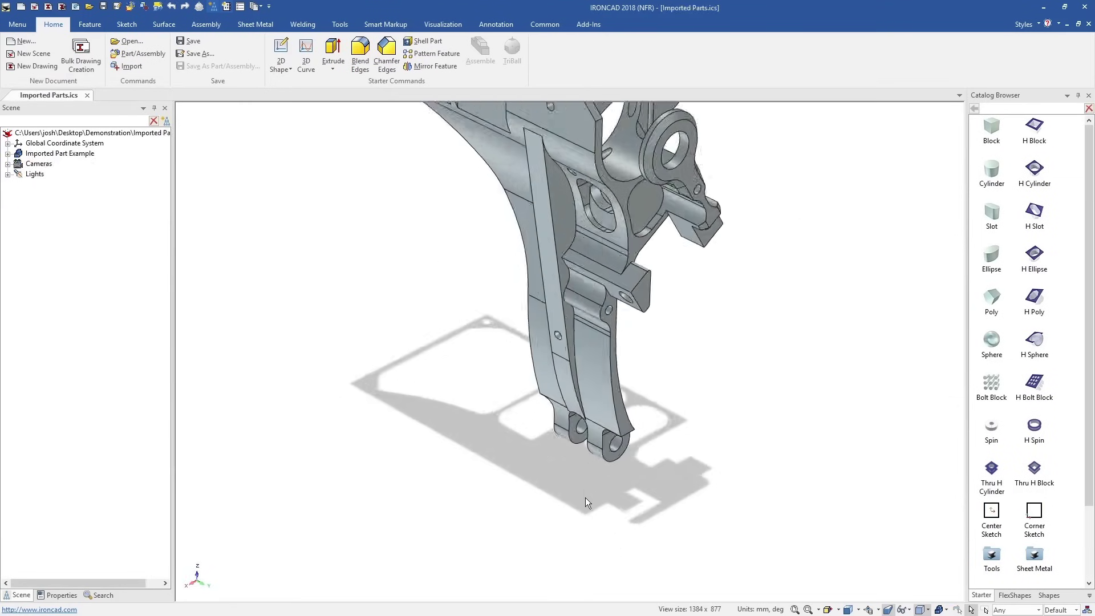
pyautogui.scroll(4, 593, 467)
pyautogui.moveTo(603, 421); pyautogui.dragTo(522, 291, button='middle')
pyautogui.scroll(2, 523, 295)
pyautogui.click(439, 355)
pyautogui.rightClick(650, 321)
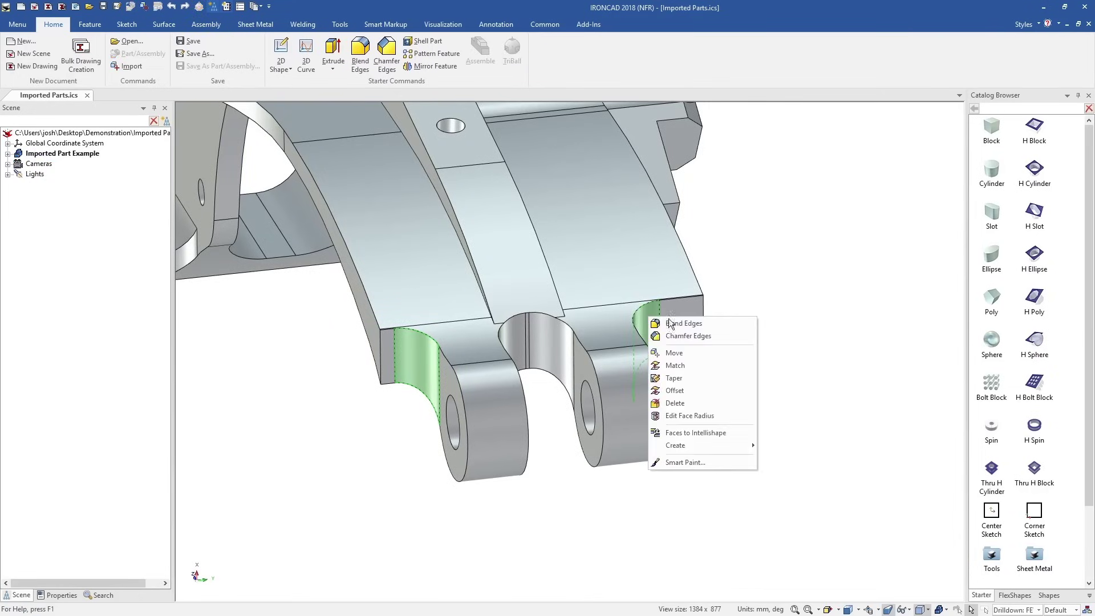
pyautogui.click(726, 406)
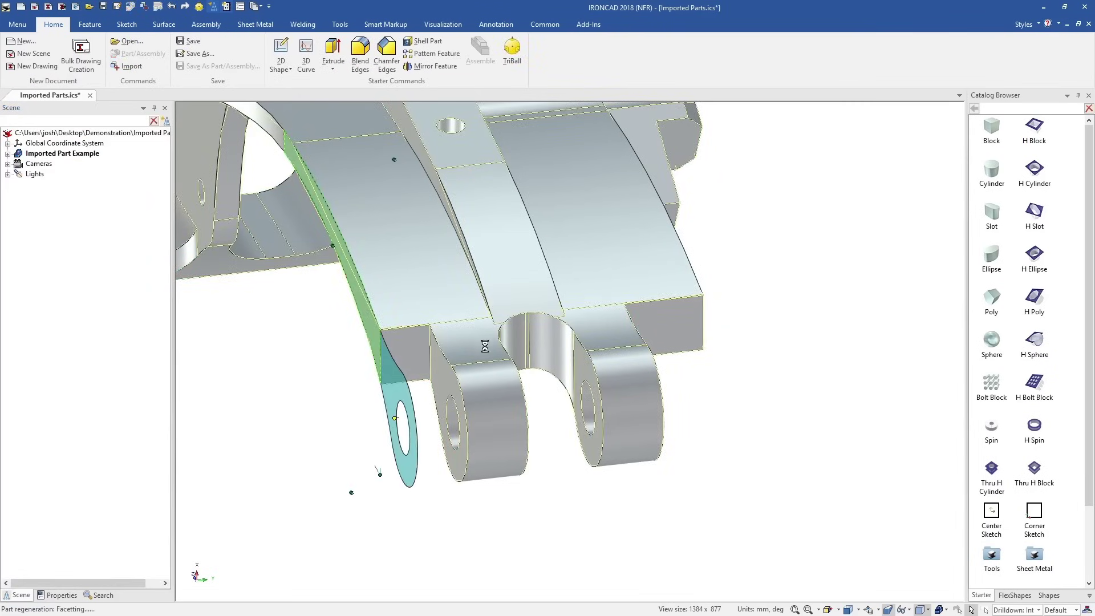
pyautogui.moveTo(502, 349); pyautogui.dragTo(683, 358, button='middle')
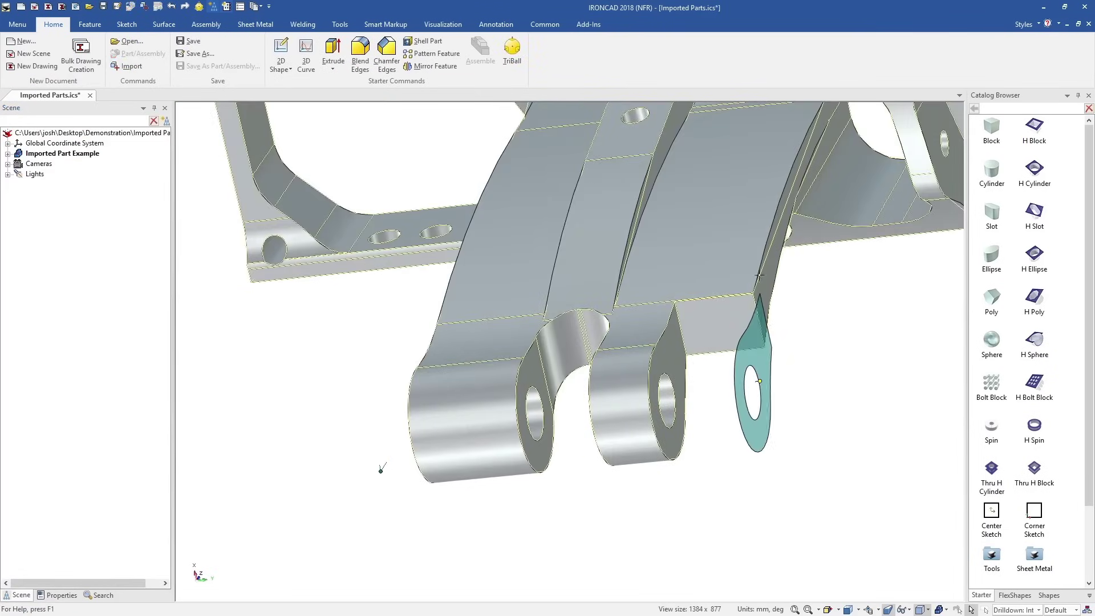
# Change the face radius of the large hole in the rounded ear to 2 mm
pyautogui.moveTo(770, 319); pyautogui.dragTo(647, 391, button='middle')
pyautogui.scroll(-3, 647, 391)
pyautogui.scroll(5, 577, 235)
pyautogui.moveTo(577, 235); pyautogui.dragTo(608, 269, button='middle')
pyautogui.scroll(3, 576, 174)
pyautogui.click(573, 314)
pyautogui.click(573, 312)
pyautogui.click(574, 310)
pyautogui.rightClick(575, 314)
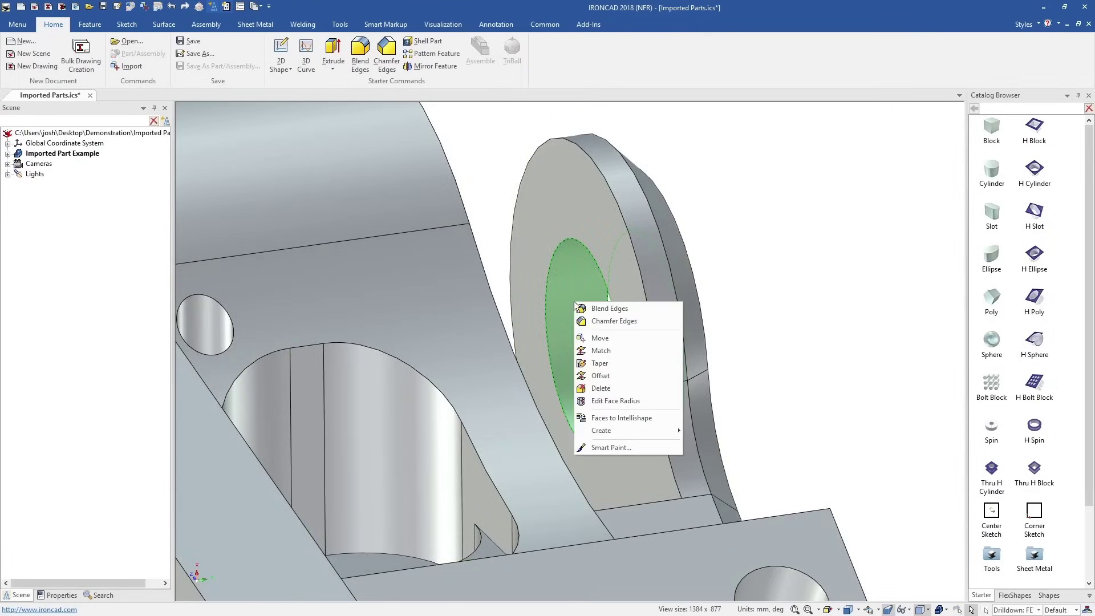
pyautogui.click(667, 397)
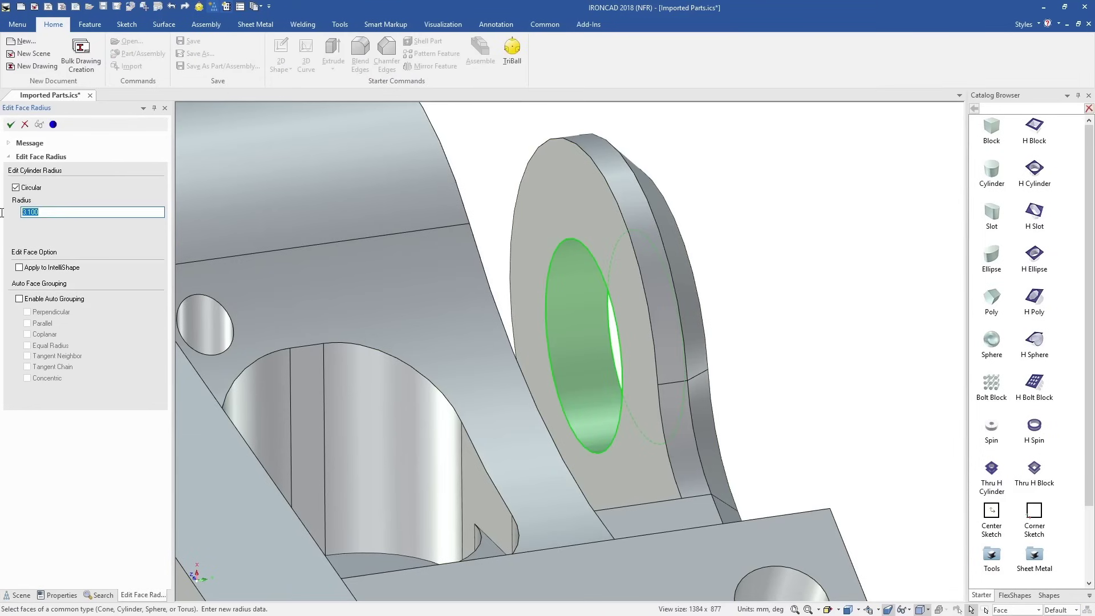
pyautogui.write('2')
pyautogui.click(10, 124)
# Move the imported part's end face outward by 5 mm and rotate it by 30 degrees
pyautogui.scroll(-6, 739, 285)
pyautogui.moveTo(388, 449); pyautogui.dragTo(433, 454, button='middle')
pyautogui.click(416, 451)
pyautogui.click(417, 454)
pyautogui.press('F10')
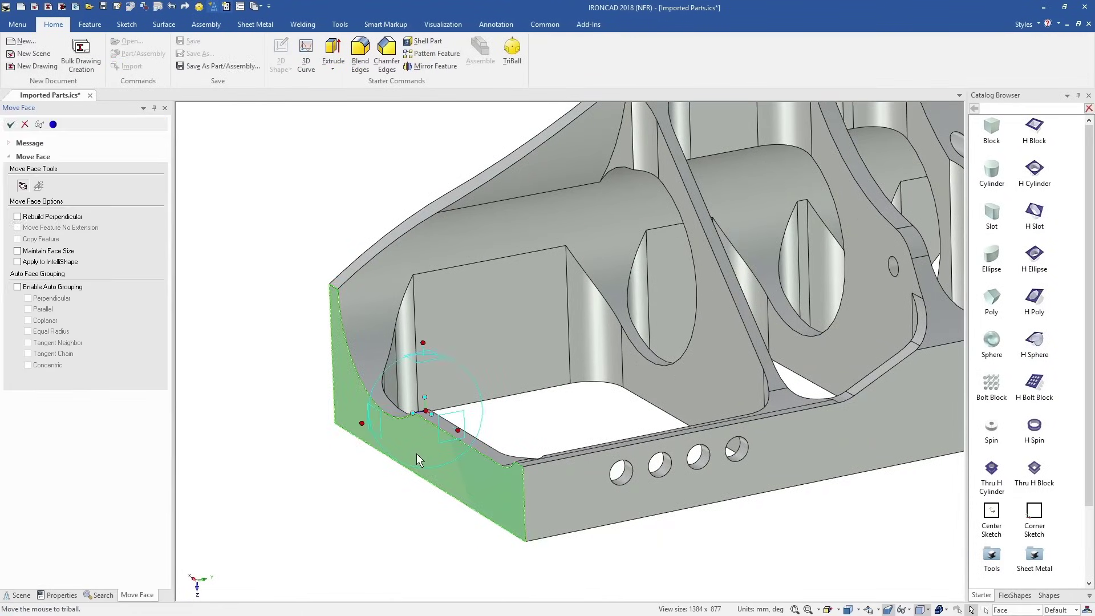
pyautogui.moveTo(367, 423); pyautogui.dragTo(302, 432)
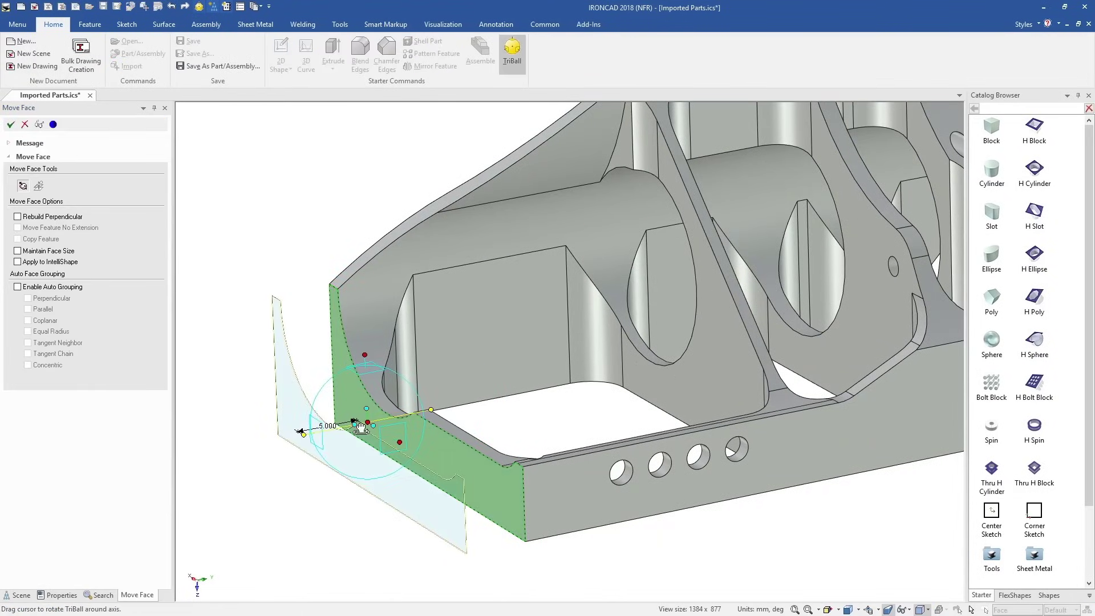
pyautogui.moveTo(349, 404); pyautogui.dragTo(384, 403)
pyautogui.write('30')
pyautogui.press('Return')
pyautogui.press('Return')
pyautogui.click(550, 407)
# Convert the end hole in the row of four side holes from faces to an IntelliShape
pyautogui.moveTo(464, 500); pyautogui.dragTo(447, 505, button='middle')
pyautogui.scroll(5, 702, 452)
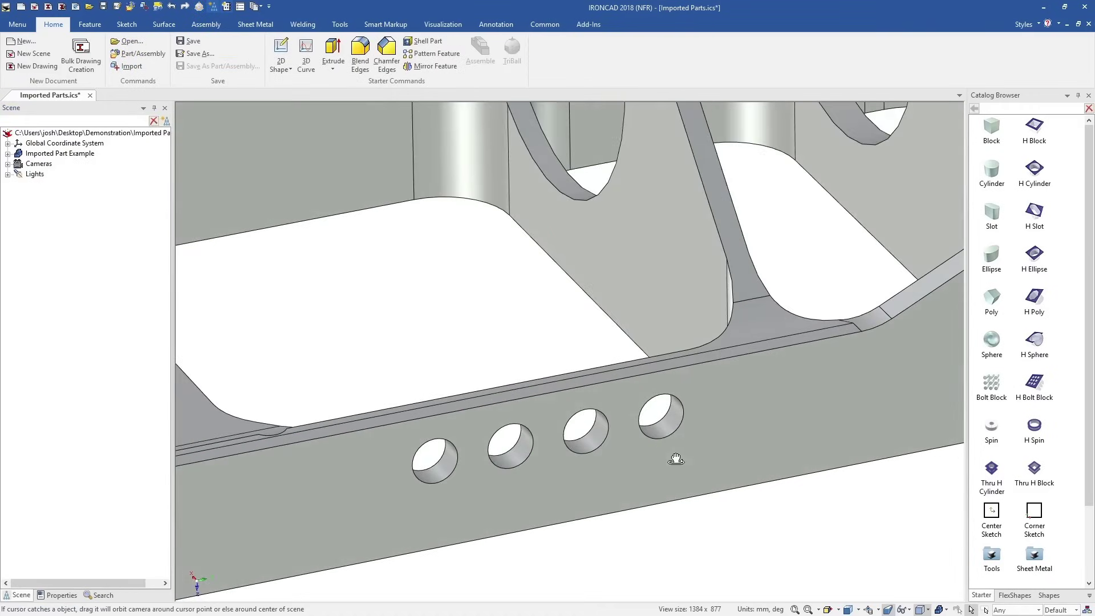
pyautogui.click(666, 429)
pyautogui.click(666, 429)
pyautogui.rightClick(667, 427)
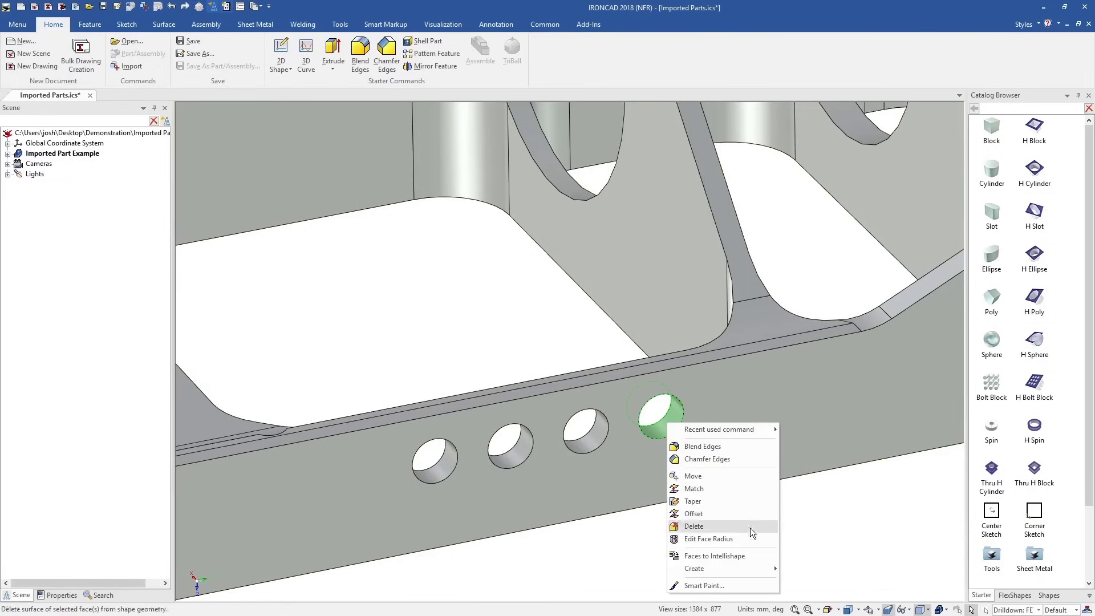
pyautogui.click(756, 556)
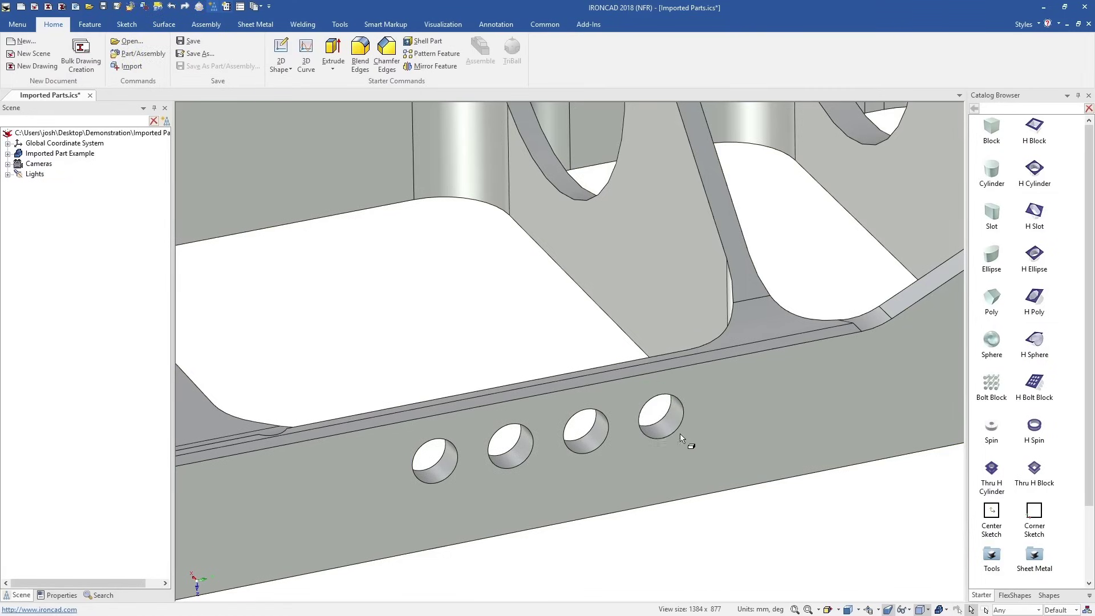
# Edit the hole's cross-section, adding a centred rectangle about 1.1 × 2.8 mm, trim the overlapping curves and finish the sketch
pyautogui.rightClick(659, 419)
pyautogui.click(709, 197)
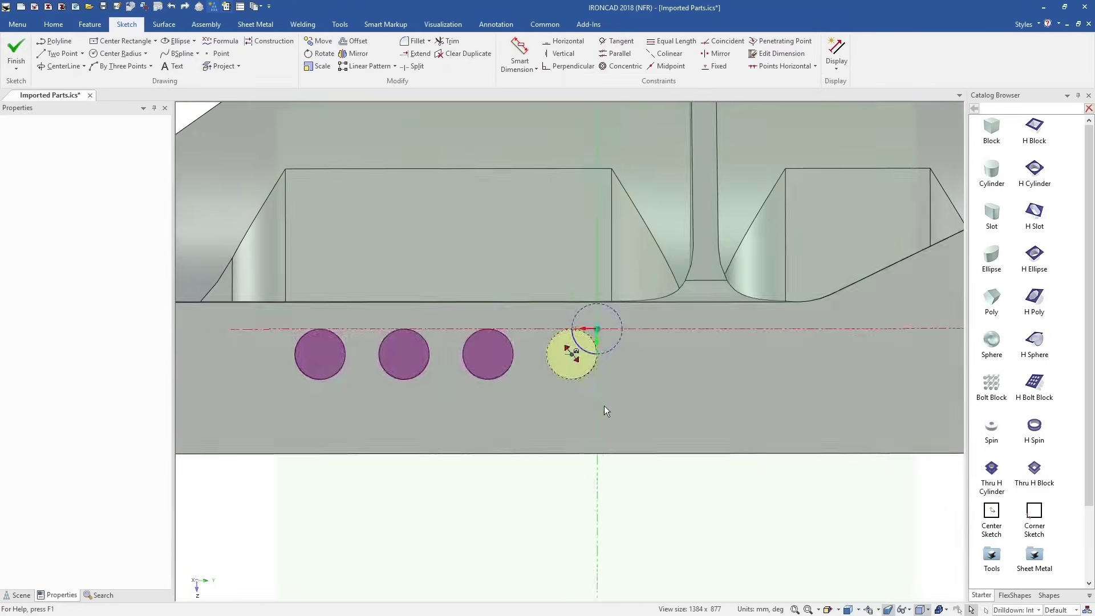
pyautogui.click(122, 41)
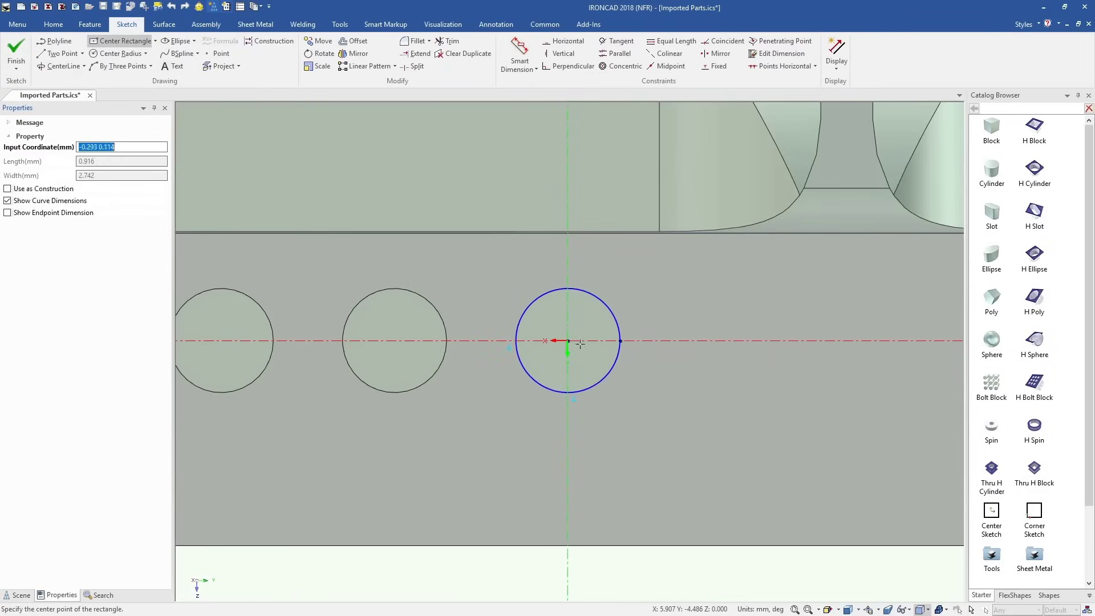
pyautogui.click(568, 340)
pyautogui.click(598, 267)
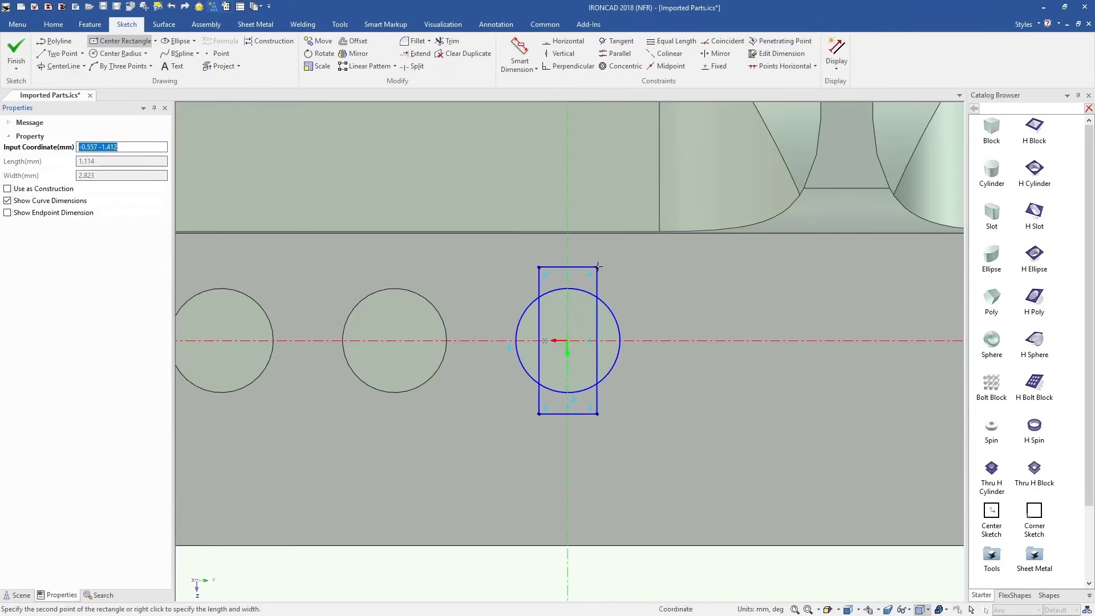
pyautogui.click(450, 42)
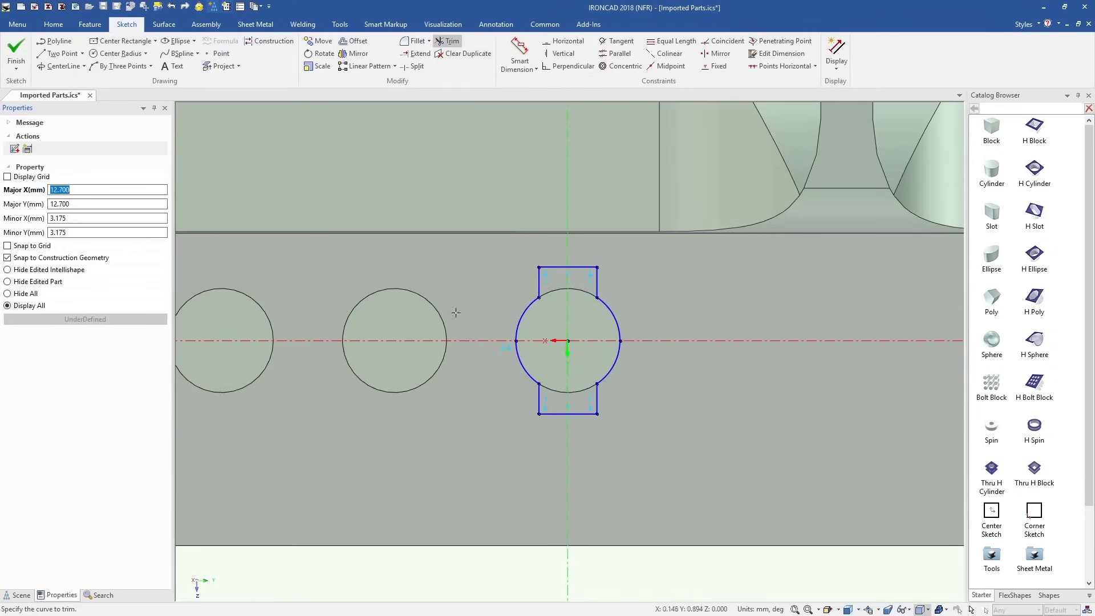
pyautogui.click(19, 49)
pyautogui.moveTo(608, 488)
pyautogui.mouseDown(button='middle')
pyautogui.moveTo(562, 486)
pyautogui.moveTo(602, 484)
pyautogui.moveTo(622, 536)
pyautogui.mouseUp(button='middle')
pyautogui.click(624, 543)
# Remove the two shallow pockets from the outer side face of the imported part
pyautogui.scroll(-5, 593, 490)
pyautogui.moveTo(570, 262)
pyautogui.mouseDown(button='middle')
pyautogui.moveTo(553, 308)
pyautogui.moveTo(562, 280)
pyautogui.mouseUp(button='middle')
pyautogui.scroll(3, 565, 273)
pyautogui.scroll(-4, 565, 279)
pyautogui.scroll(4, 489, 251)
pyautogui.moveTo(488, 252); pyautogui.dragTo(548, 203, button='middle')
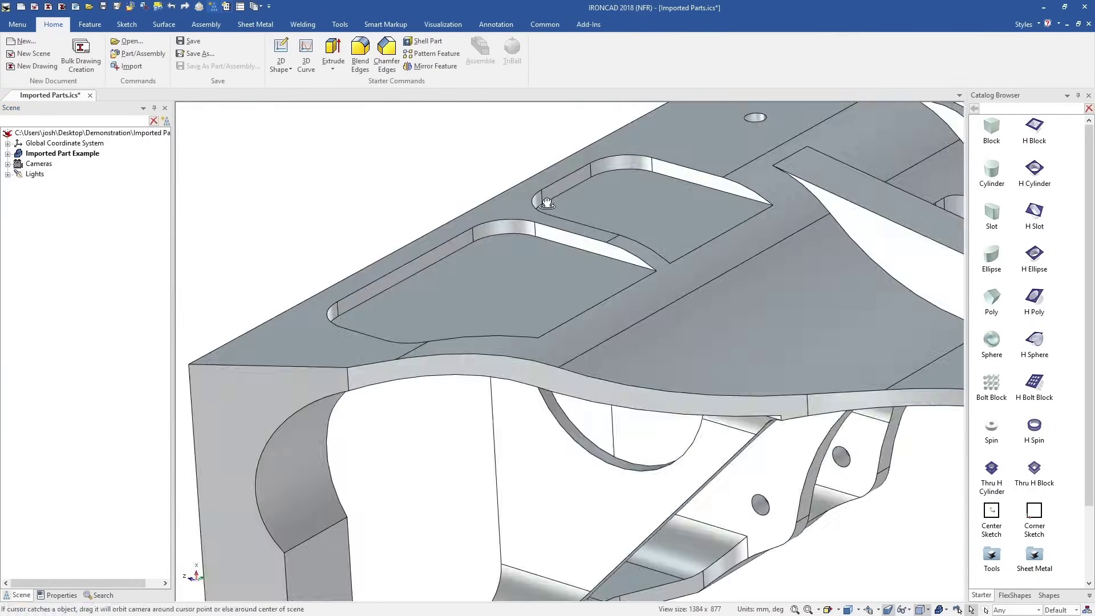
pyautogui.click(494, 281)
pyautogui.click(485, 295)
pyautogui.click(372, 305)
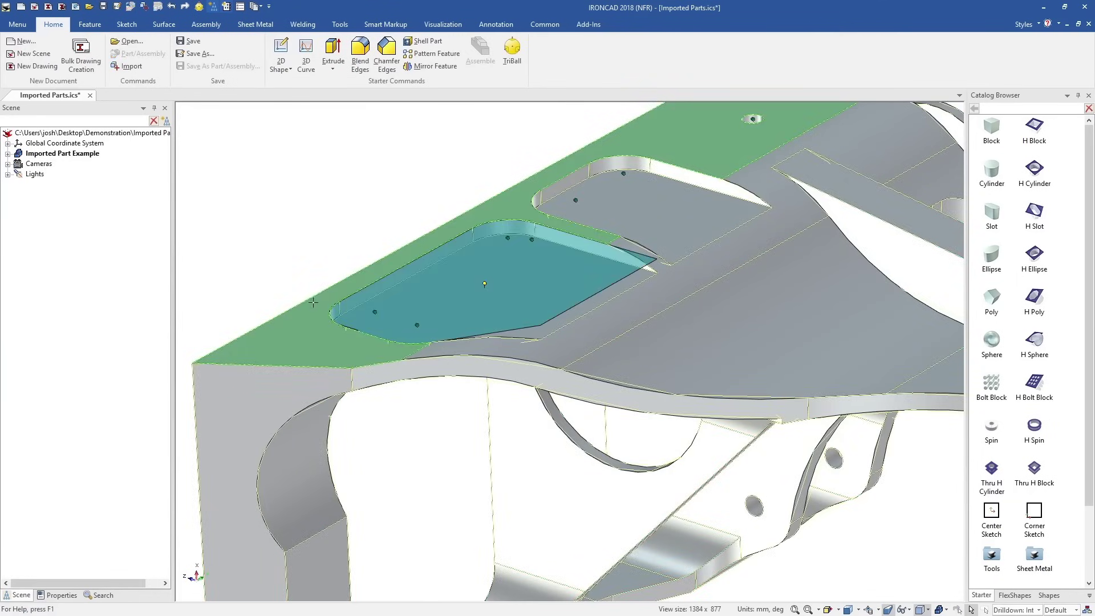
pyautogui.press('Delete')
pyautogui.click(652, 210)
pyautogui.press('Delete')
pyautogui.click(481, 167)
# Cut the flat inner wall of the end bay with an H Block extended to the wall's lower edge and 8 mm high
pyautogui.moveTo(588, 219)
pyautogui.mouseDown(button='middle')
pyautogui.moveTo(597, 352)
pyautogui.moveTo(574, 223)
pyautogui.moveTo(586, 213)
pyautogui.mouseUp(button='middle')
pyautogui.scroll(-3, 634, 311)
pyautogui.moveTo(642, 366); pyautogui.dragTo(557, 303, button='middle')
pyautogui.scroll(6, 640, 433)
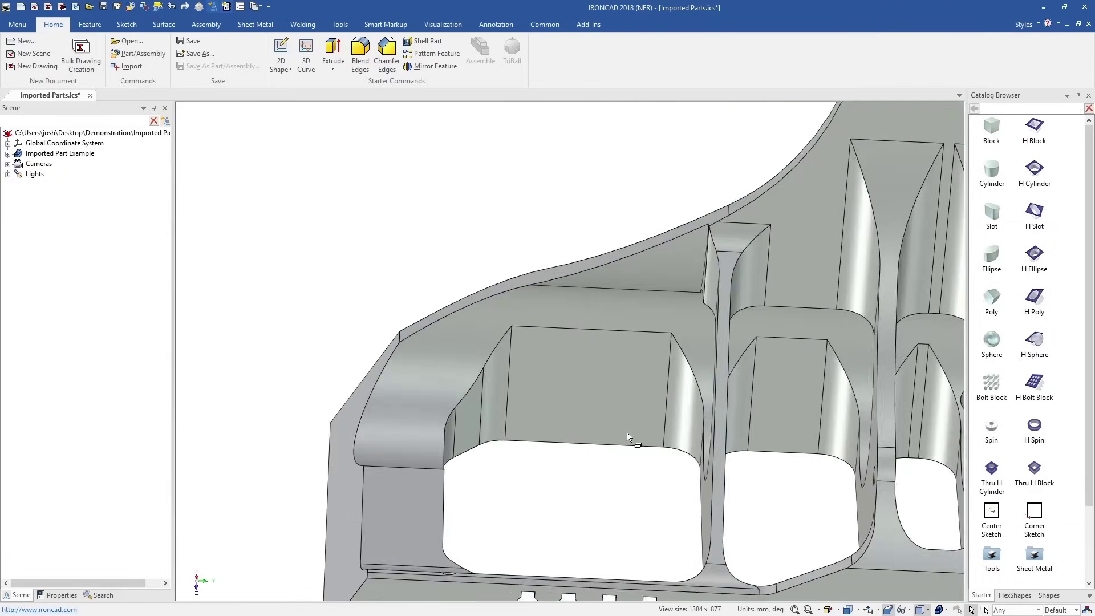
pyautogui.moveTo(1038, 130); pyautogui.dragTo(565, 386)
pyautogui.moveTo(617, 488); pyautogui.dragTo(615, 486)
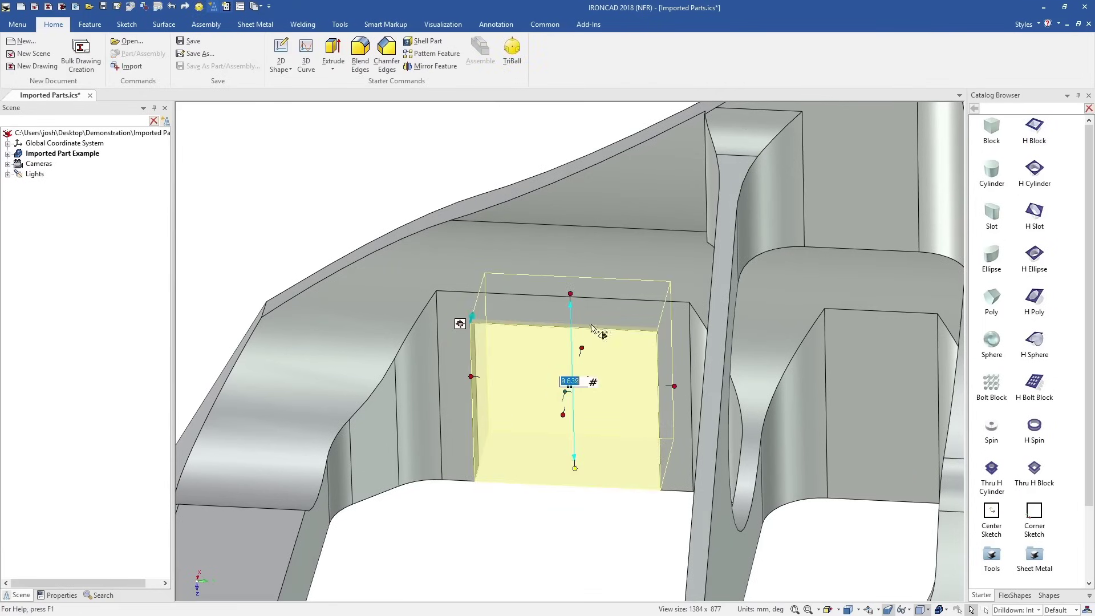
pyautogui.write('8')
pyautogui.press('Return')
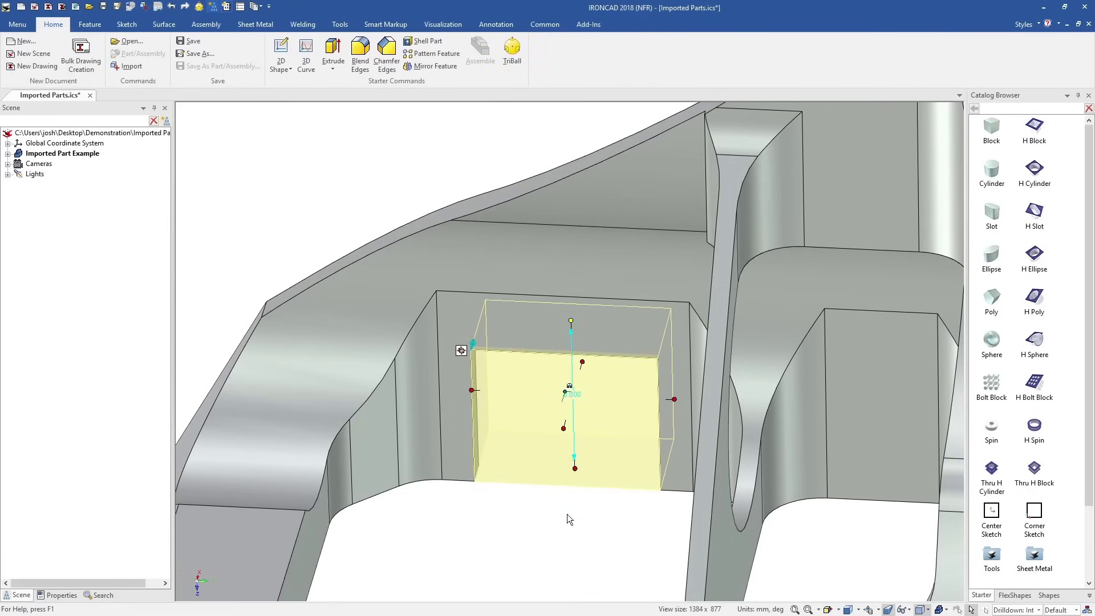
pyautogui.click(568, 529)
pyautogui.moveTo(730, 463); pyautogui.dragTo(565, 484, button='middle')
pyautogui.scroll(-6, 724, 459)
pyautogui.press('F8')
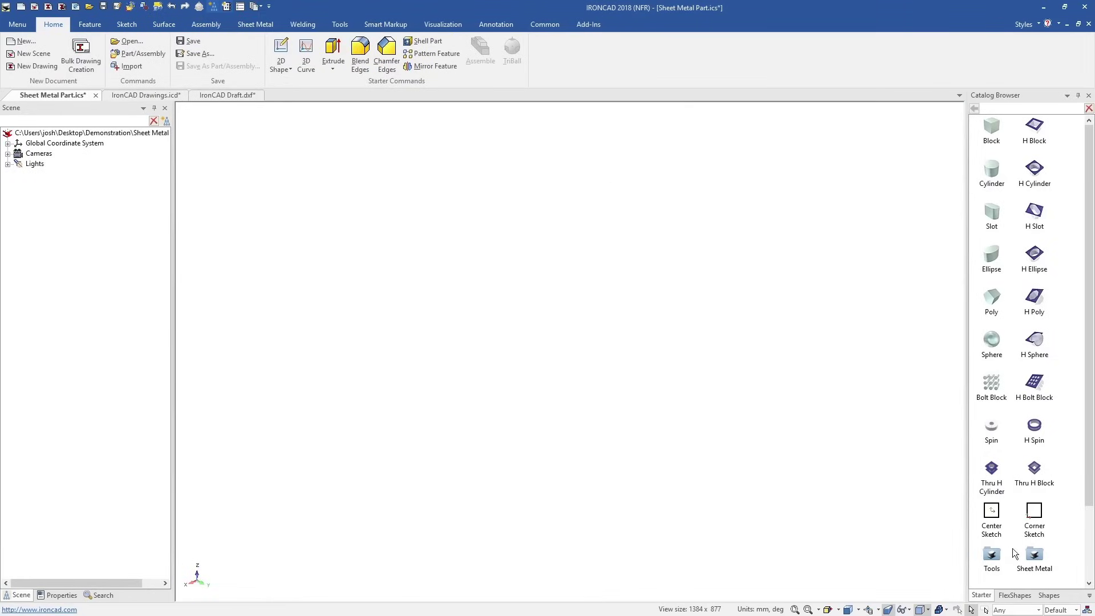
# Place a sheet metal Stock about 150 mm long and add a Bend on its long back edge, extended into a tall flange
pyautogui.doubleClick(1034, 555)
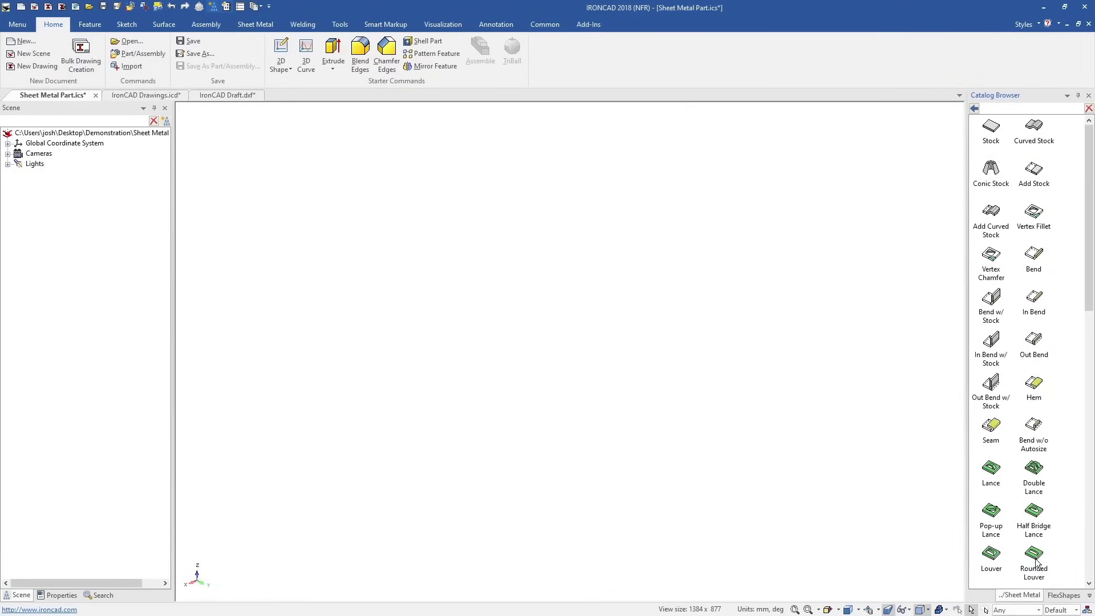
pyautogui.moveTo(570, 393); pyautogui.dragTo(477, 433)
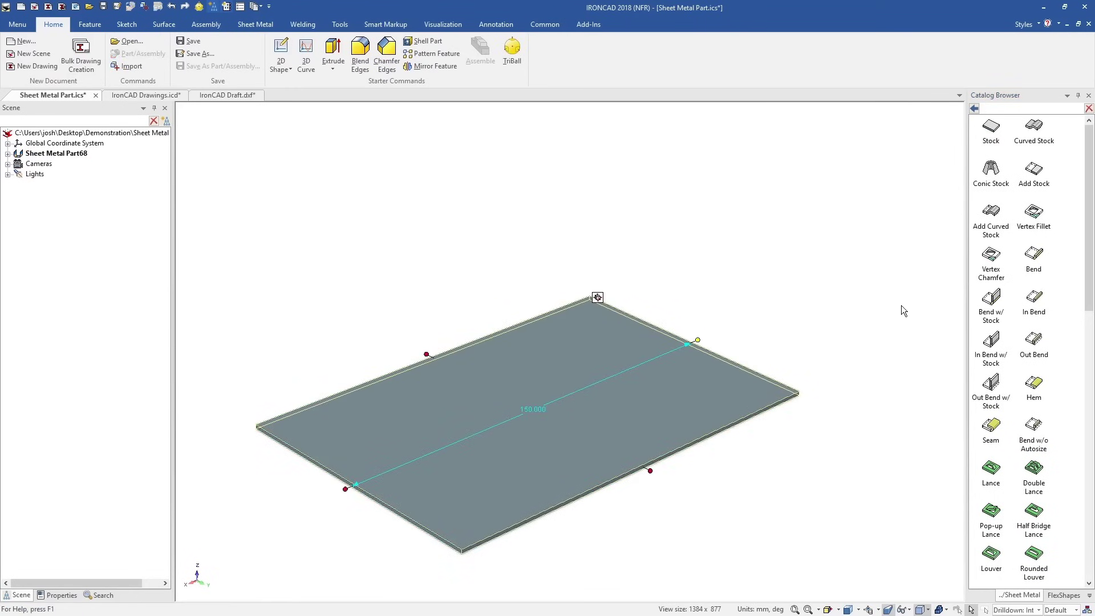
pyautogui.moveTo(1033, 253); pyautogui.dragTo(540, 320)
pyautogui.moveTo(427, 314); pyautogui.dragTo(427, 214)
# Add a Bend on the upright flange's top edge and another on the free edge of the resulting flange
pyautogui.moveTo(1006, 252); pyautogui.dragTo(502, 197)
pyautogui.moveTo(1026, 260); pyautogui.dragTo(521, 268)
pyautogui.press('Escape')
# Create miter flanges from the three bends along the base sheet's long front edge and the adjoining short edge
pyautogui.click(255, 25)
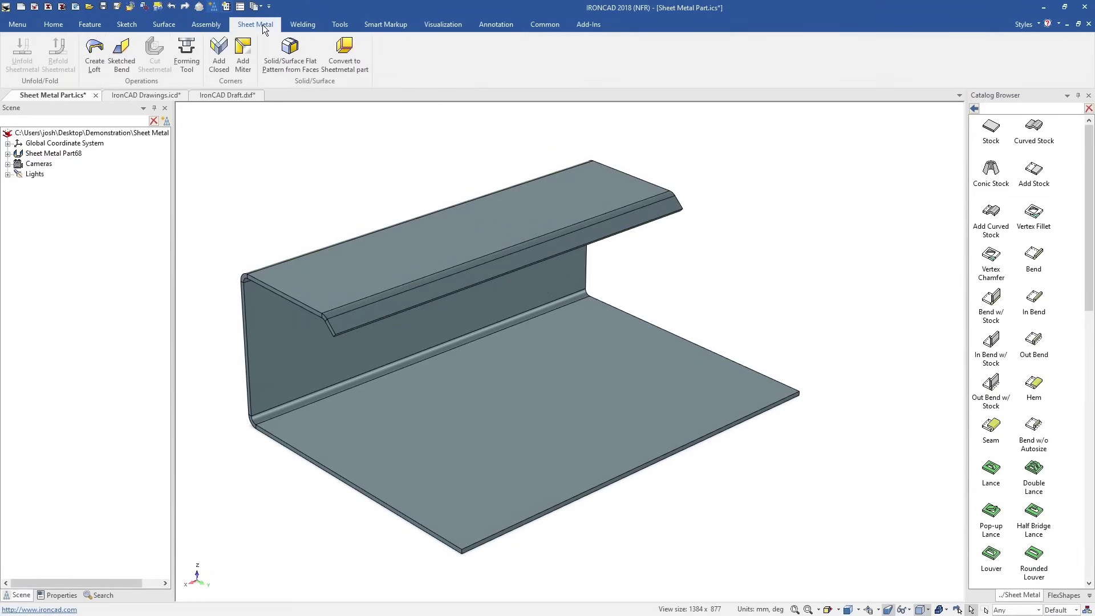
pyautogui.click(244, 54)
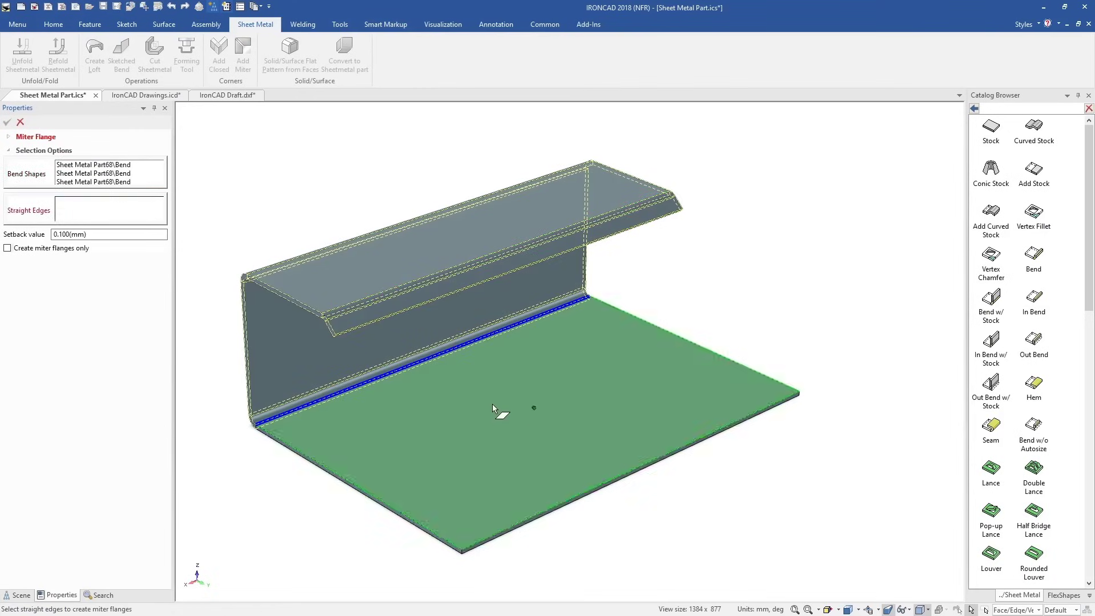
pyautogui.click(593, 491)
pyautogui.click(288, 446)
pyautogui.click(7, 122)
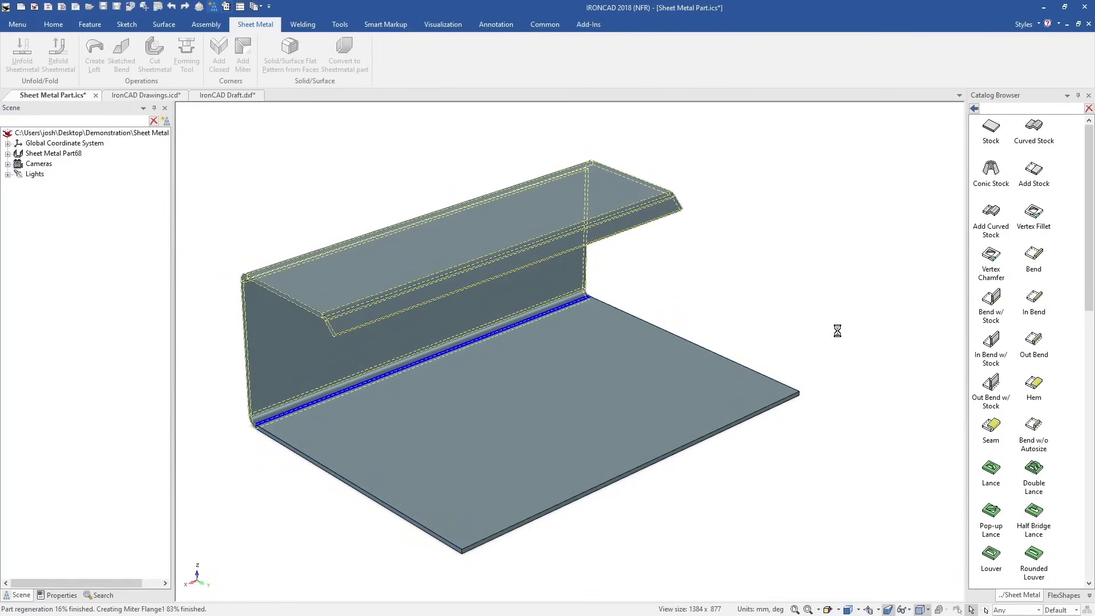
# Cut a rectangular notch into the top flange with an H Block and mirror it onto the opposite flange using the TriBall
pyautogui.click(974, 109)
pyautogui.moveTo(1036, 131); pyautogui.dragTo(514, 365)
pyautogui.keyDown('ctrl'); pyautogui.moveTo(421, 373); pyautogui.dragTo(445, 366); pyautogui.keyUp('ctrl')
pyautogui.press('F10')
pyautogui.moveTo(520, 370); pyautogui.dragTo(650, 464)
pyautogui.rightClick(651, 468)
pyautogui.moveTo(662, 456)
pyautogui.click(593, 482)
pyautogui.click(747, 461)
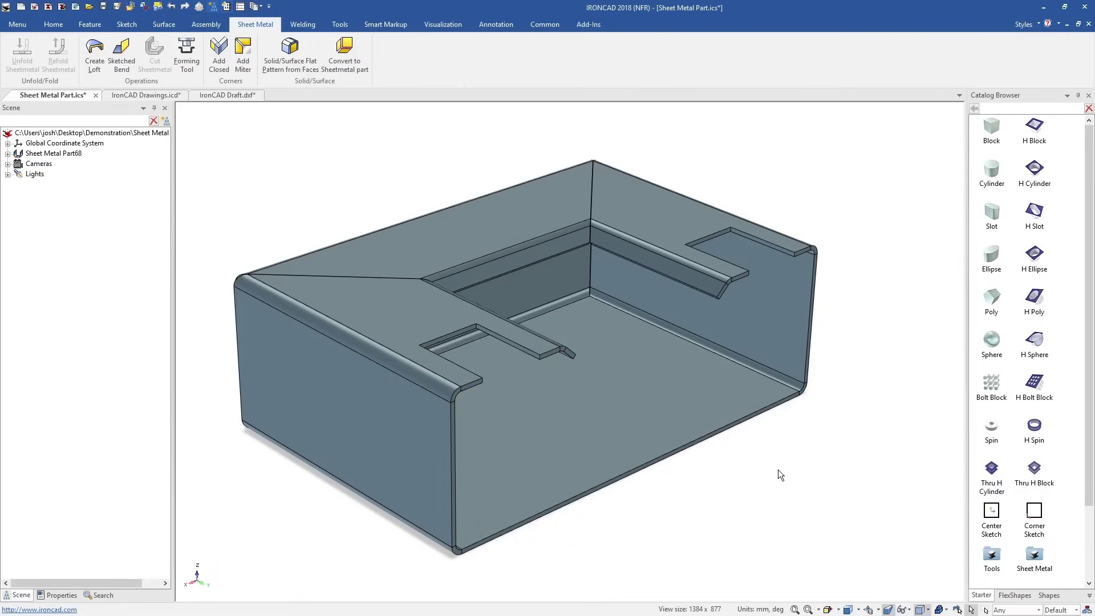
# Unfold the sheet metal part and place a standard view of its flat pattern on the IronCAD Drawings sheet
pyautogui.rightClick(535, 322)
pyautogui.click(568, 239)
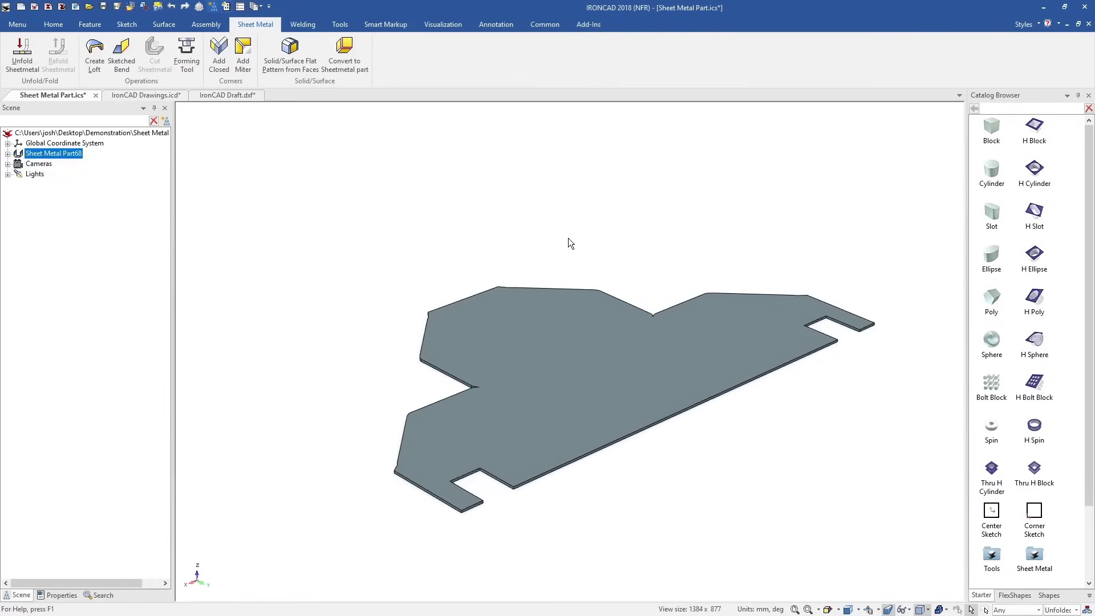
pyautogui.click(55, 26)
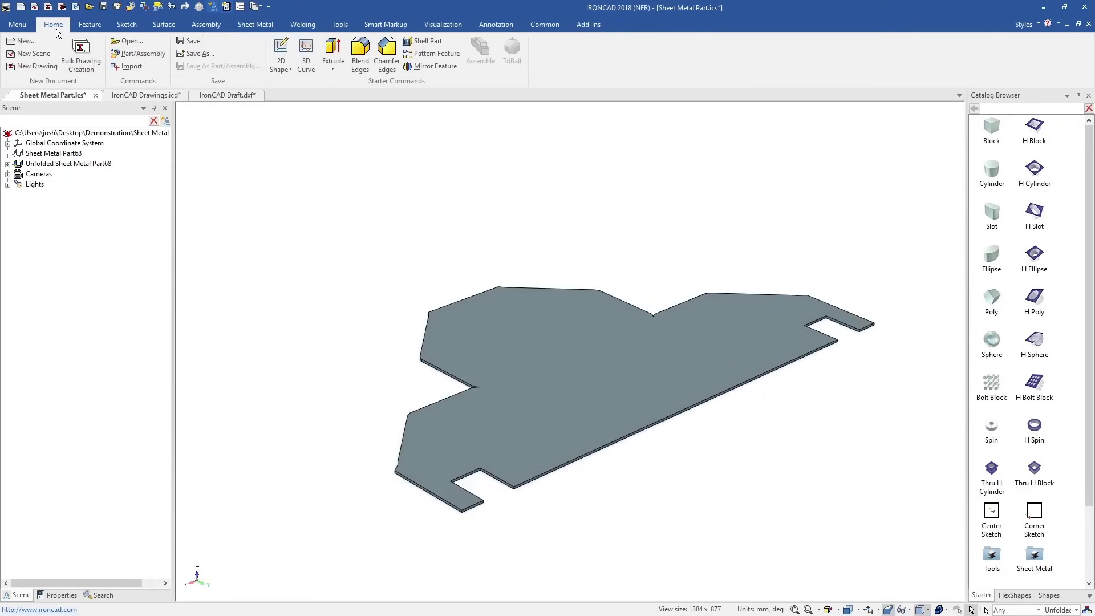
pyautogui.click(146, 96)
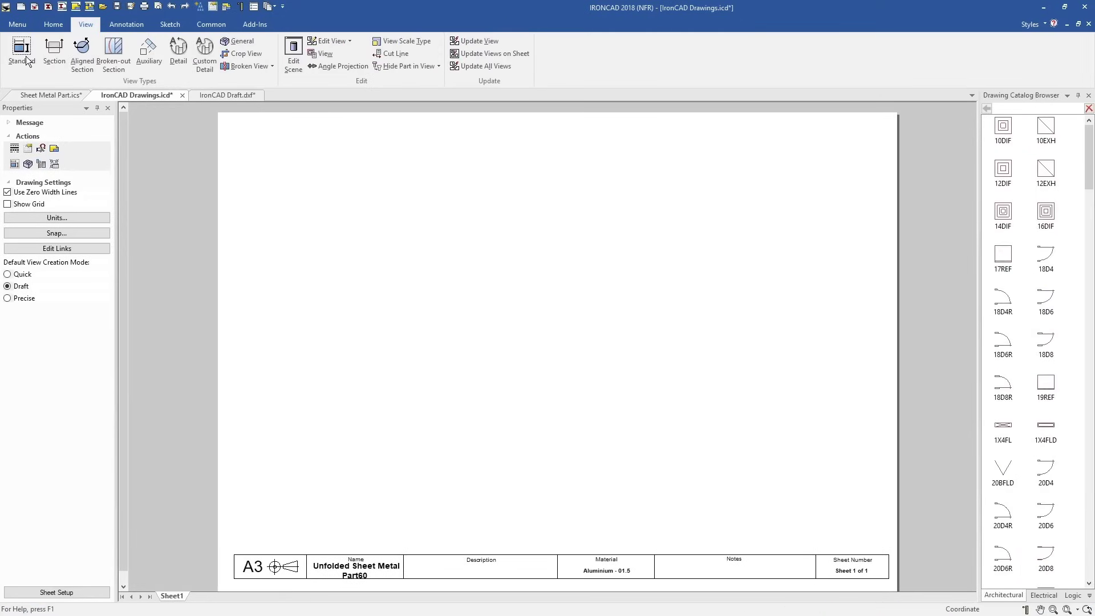
pyautogui.click(656, 169)
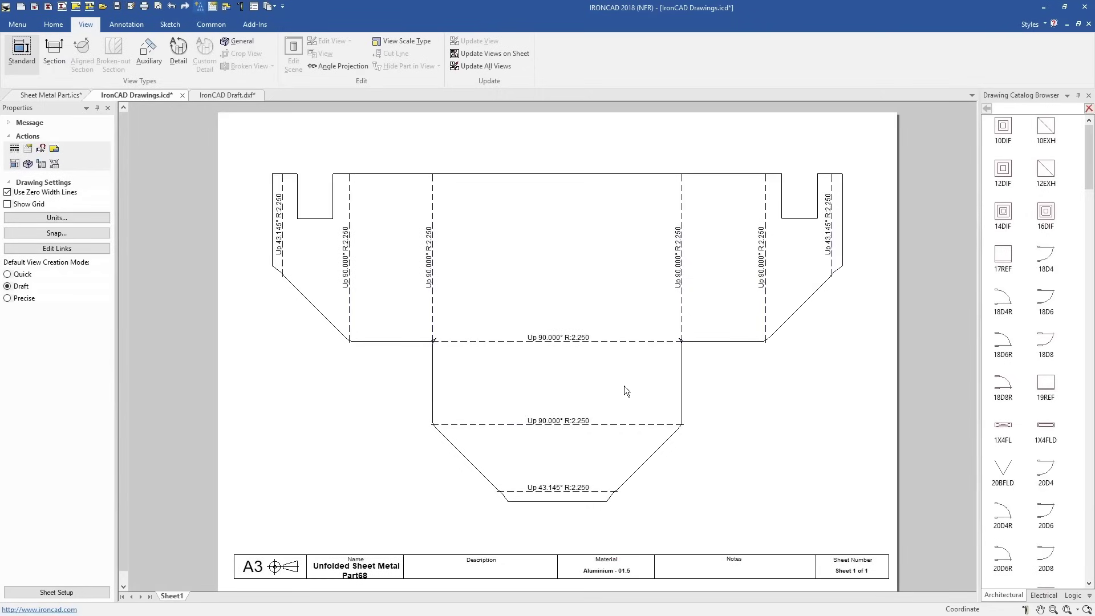
# Generate a standard view of the unfolded part in the IronCAD Draft file, including bend lines and bend line annotations
pyautogui.click(236, 95)
pyautogui.click(20, 55)
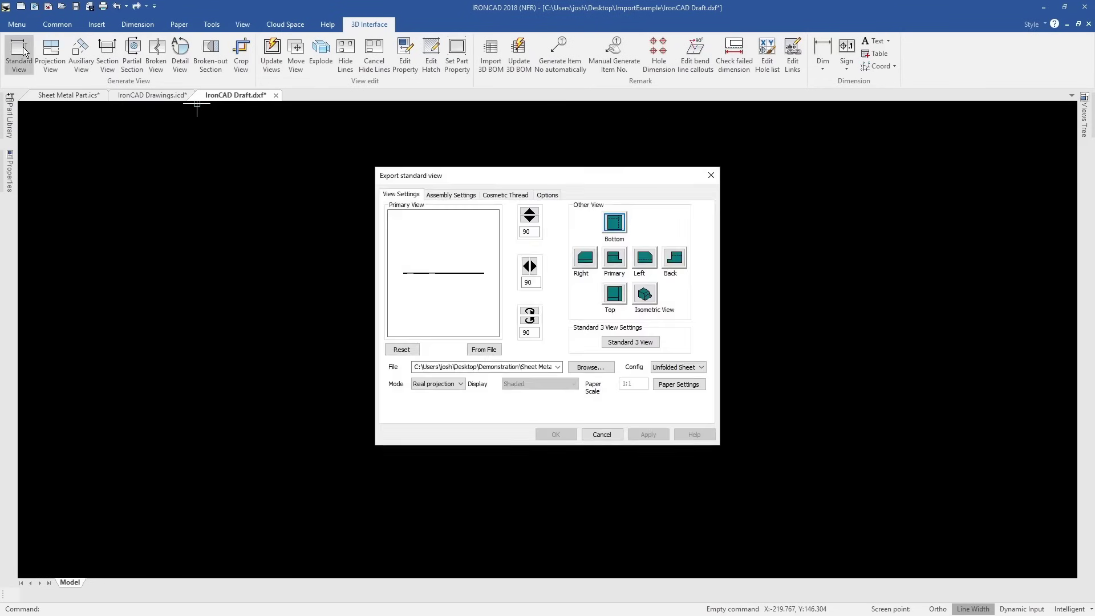
pyautogui.click(547, 195)
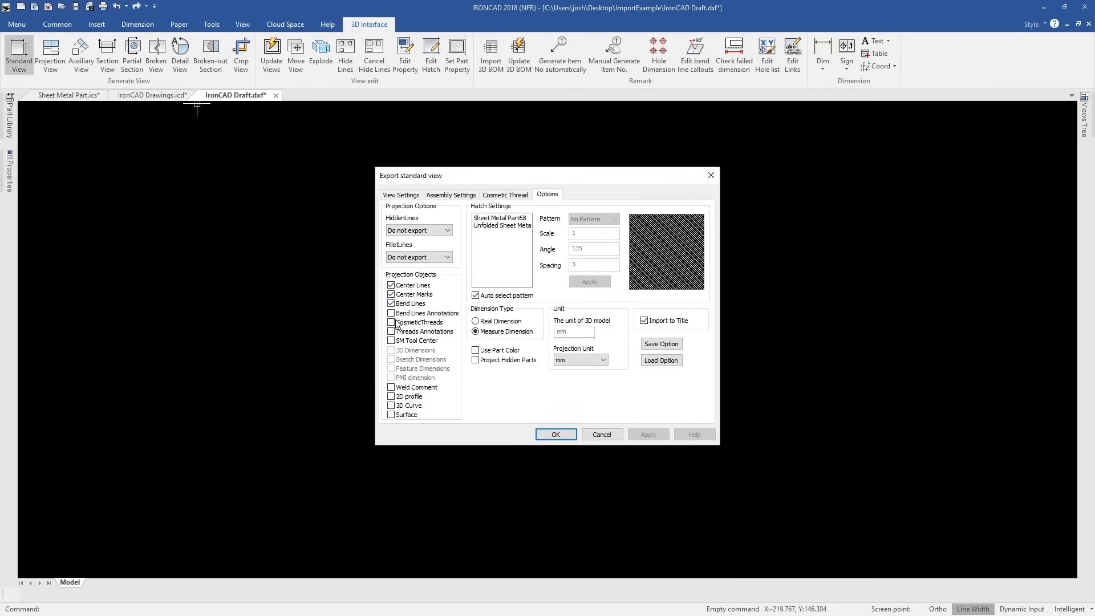
pyautogui.click(555, 434)
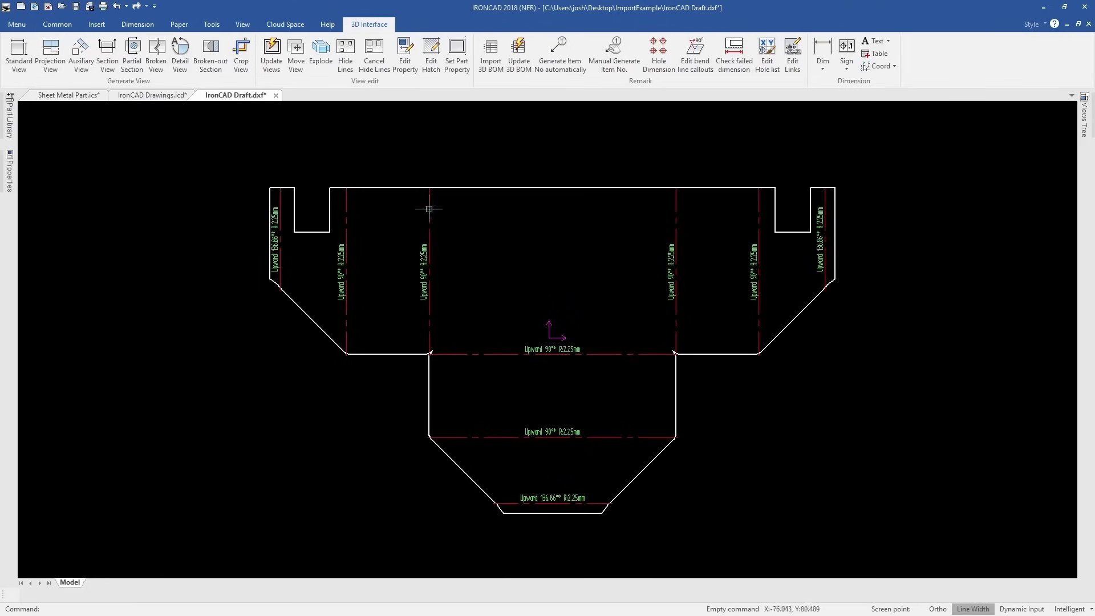
# Return to the Sheet Metal Part scene
pyautogui.click(67, 96)
pyautogui.scroll(2, 570, 365)
pyautogui.click(690, 405)
pyautogui.rightClick(788, 369)
pyautogui.click(799, 243)
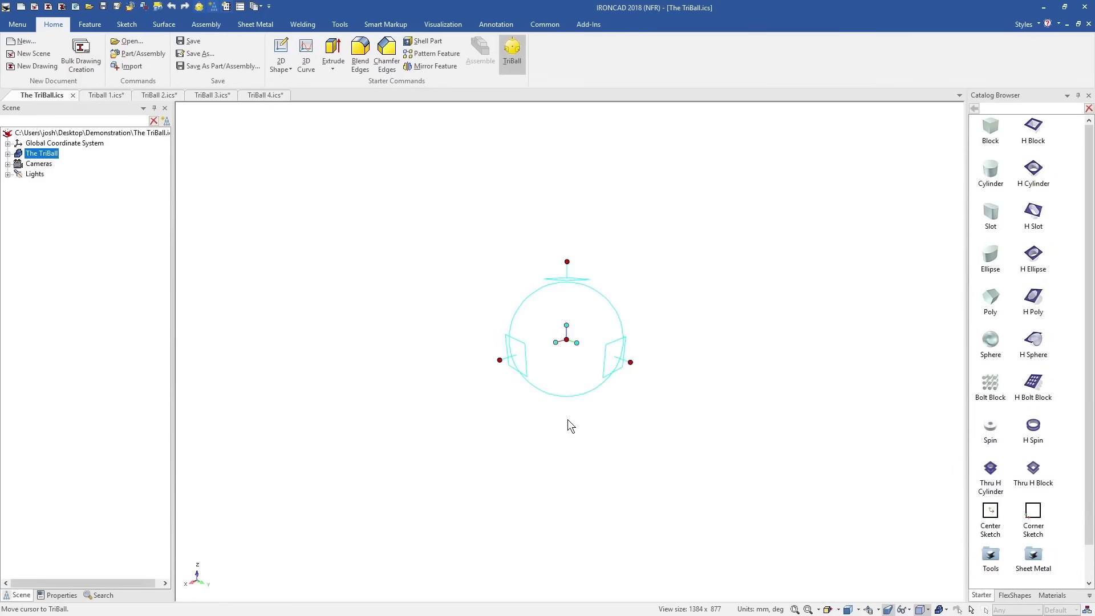
# In the Triball 1 scene, repeat the ISO Tanker 2 times in a row at a distance of 4354.120 mm with the TriBall
pyautogui.click(109, 100)
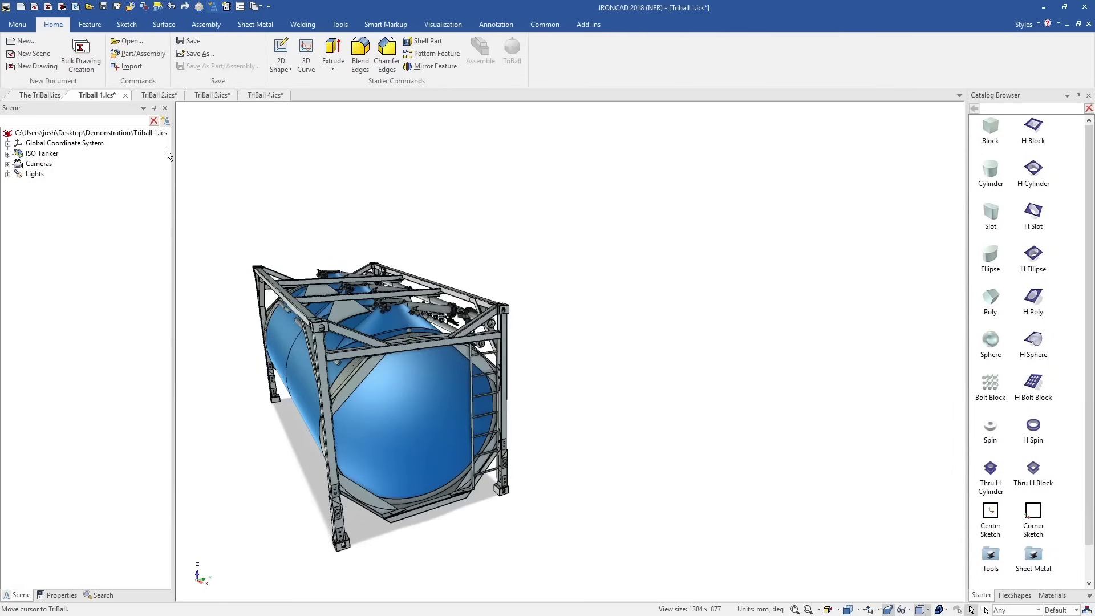
pyautogui.click(398, 382)
pyautogui.press('F10')
pyautogui.moveTo(446, 311); pyautogui.dragTo(512, 305)
pyautogui.moveTo(512, 305); pyautogui.dragTo(662, 291, button='right')
pyautogui.click(454, 331)
pyautogui.write('2')
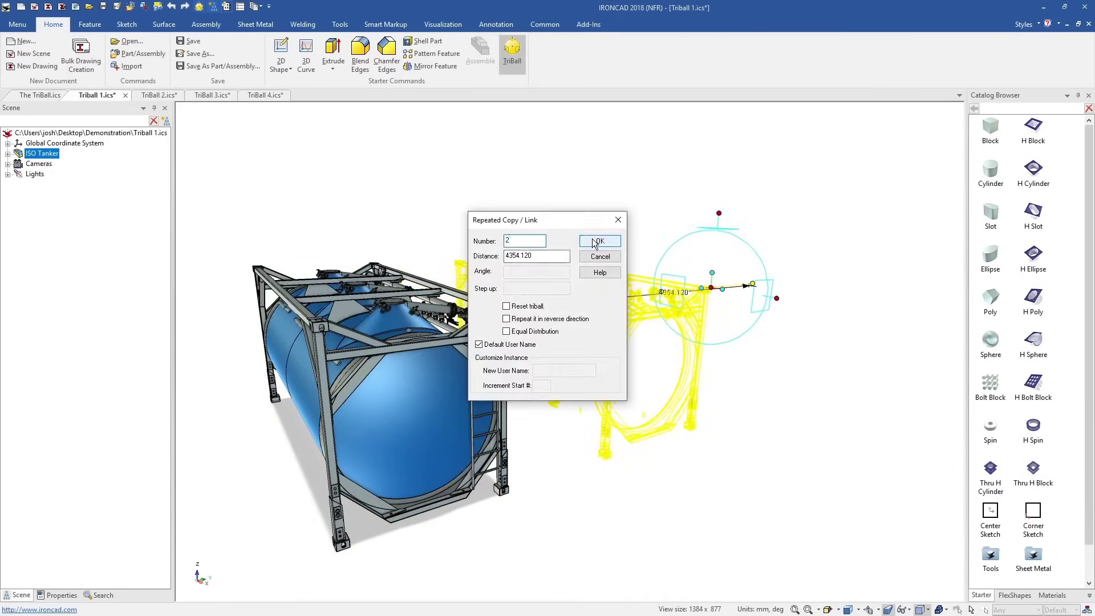
pyautogui.click(599, 240)
pyautogui.click(593, 237)
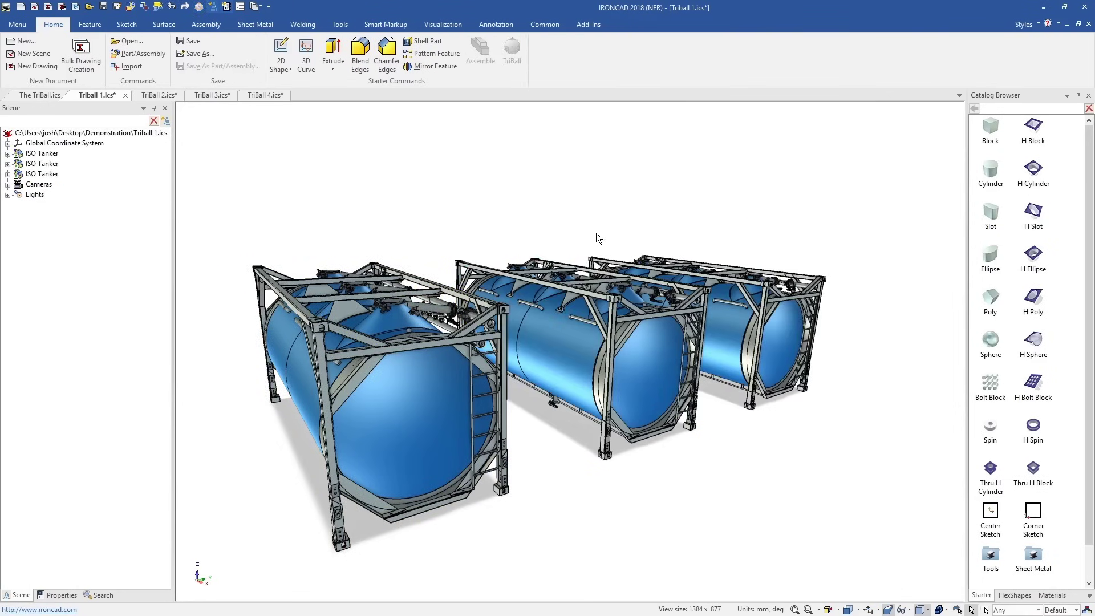
# In the TriBall 2 scene, pattern the small hole around the wheel rim with 30 instances at a 12° angle
pyautogui.click(156, 95)
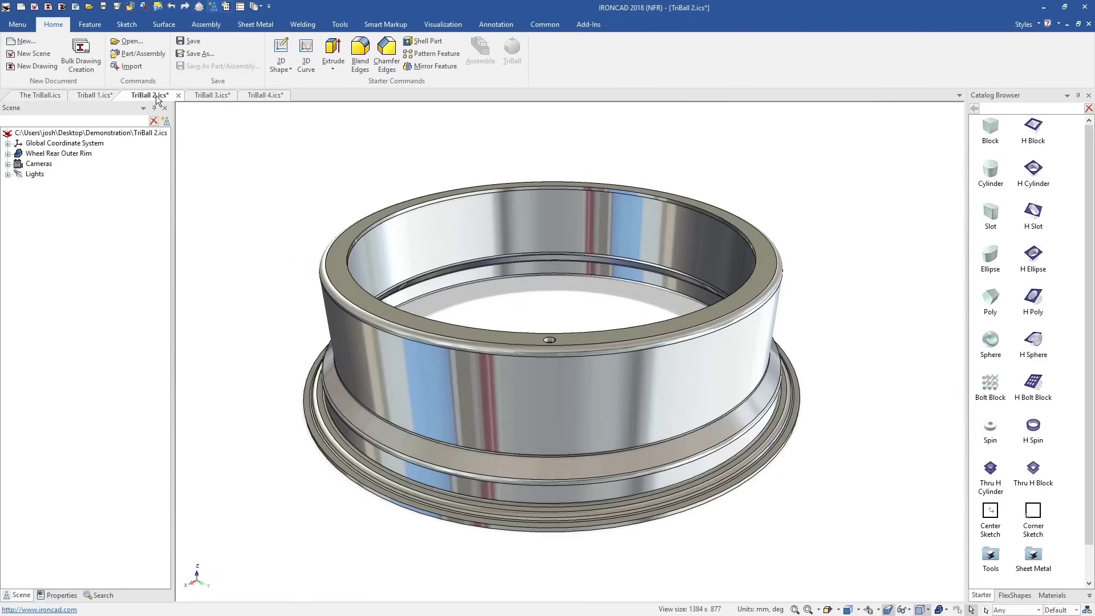
pyautogui.click(551, 341)
pyautogui.press('F10')
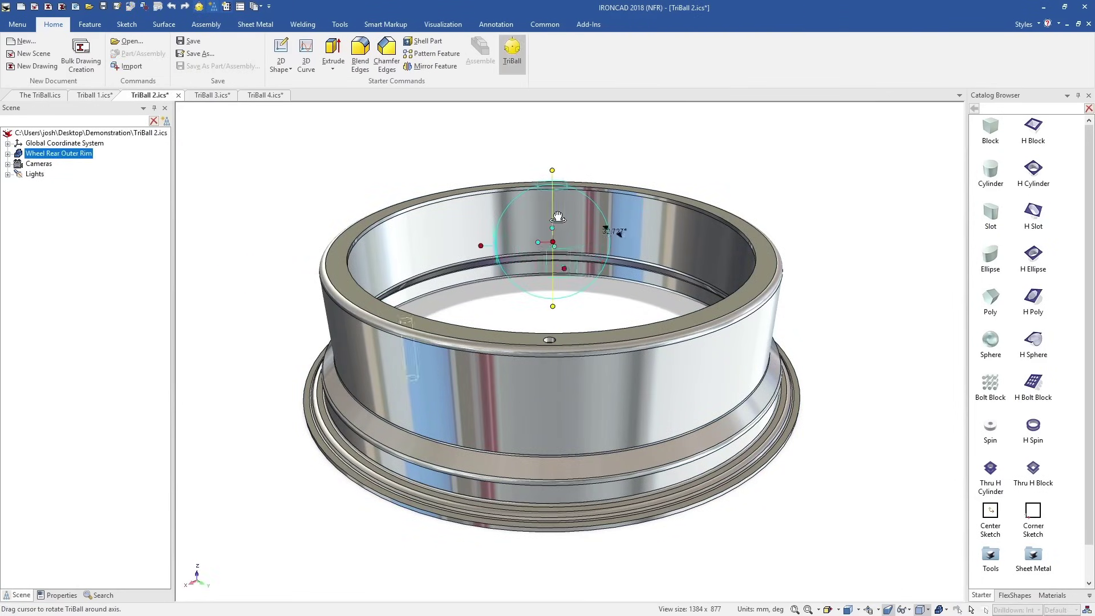
pyautogui.moveTo(556, 217); pyautogui.dragTo(555, 211, button='right')
pyautogui.click(625, 255)
pyautogui.write('30')
pyautogui.press('Tab')
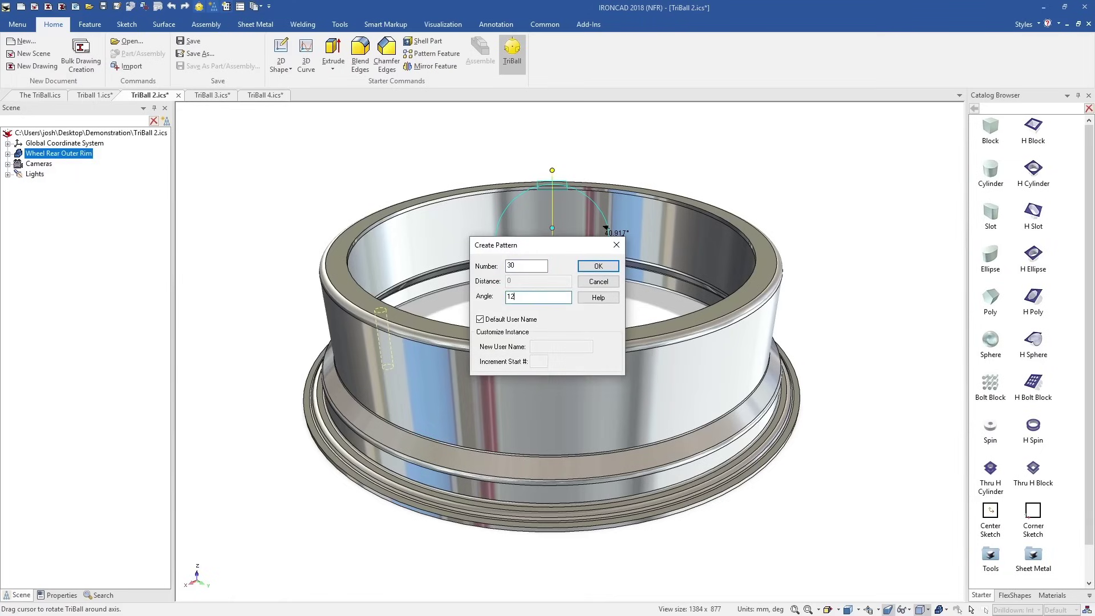
pyautogui.write('12')
pyautogui.click(598, 266)
pyautogui.click(765, 170)
# In the TriBall 3 scene, reposition the blue part beneath the black ribbed flange with the TriBall
pyautogui.click(216, 94)
pyautogui.click(479, 408)
pyautogui.press('F10')
pyautogui.press('F10')
pyautogui.moveTo(409, 384); pyautogui.dragTo(364, 452)
pyautogui.press('F10')
pyautogui.click(899, 285)
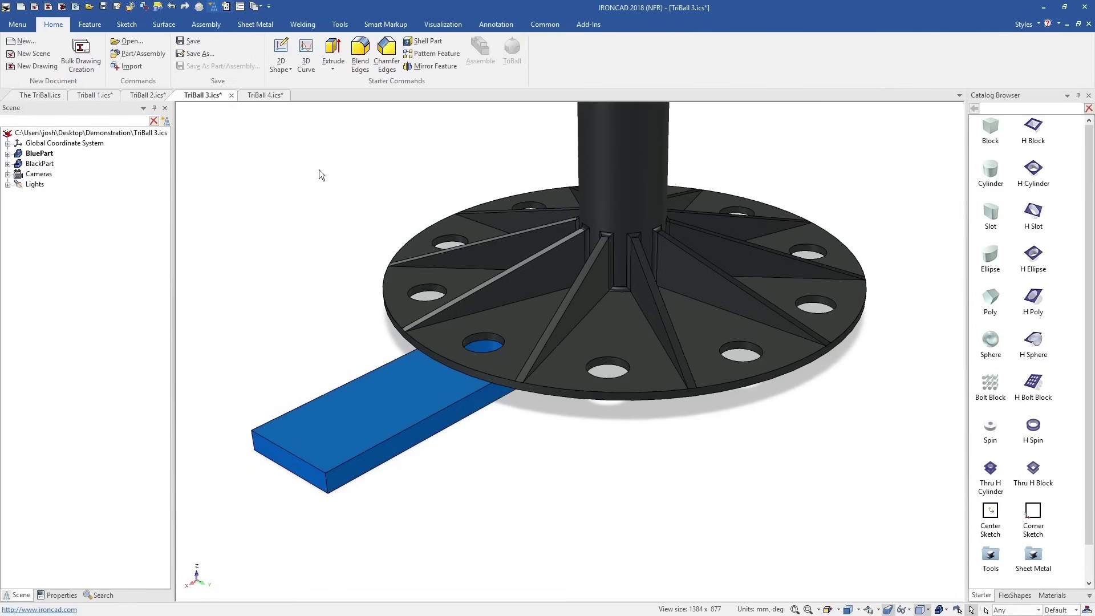
# In the TriBall 4 scene, duplicate the pulley onto the four empty holes of the dark plate using TriBall point selection
pyautogui.click(268, 95)
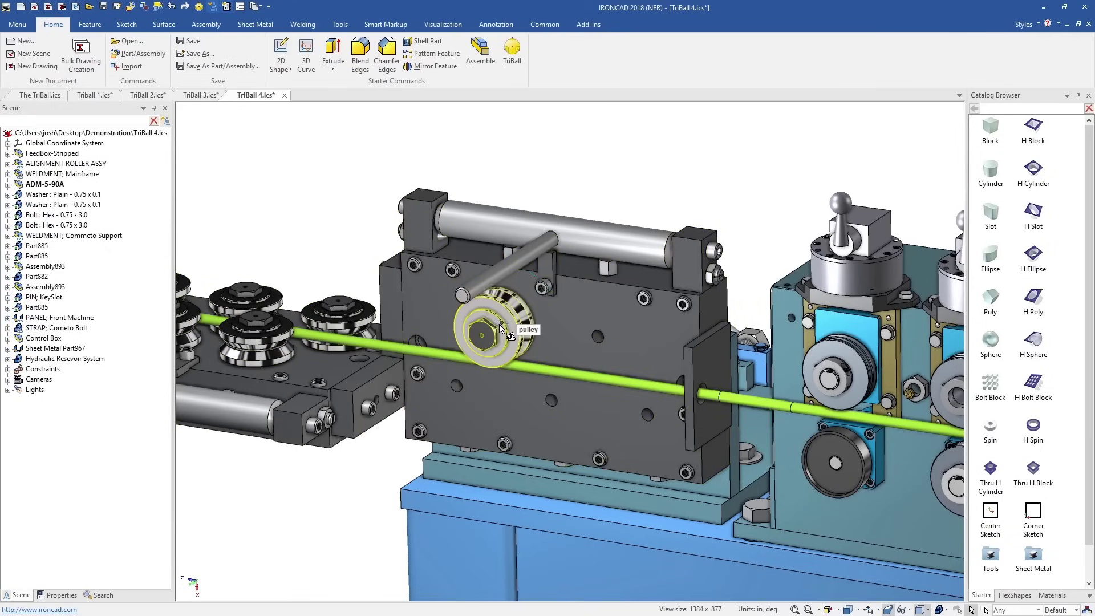
pyautogui.click(499, 328)
pyautogui.press('F10')
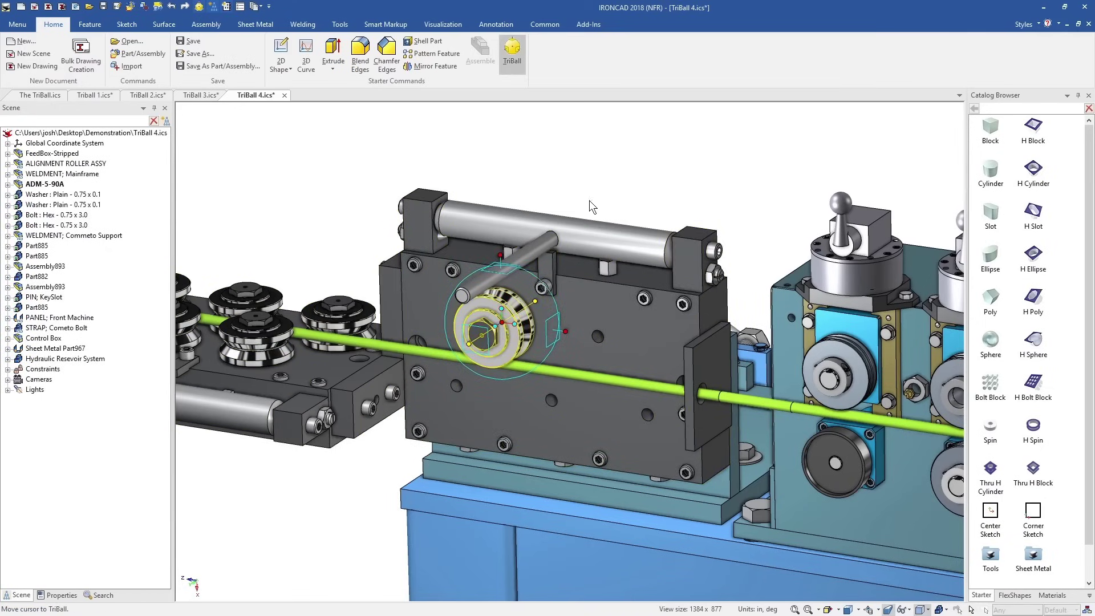
pyautogui.rightClick(502, 322)
pyautogui.moveTo(576, 359)
pyautogui.click(439, 398)
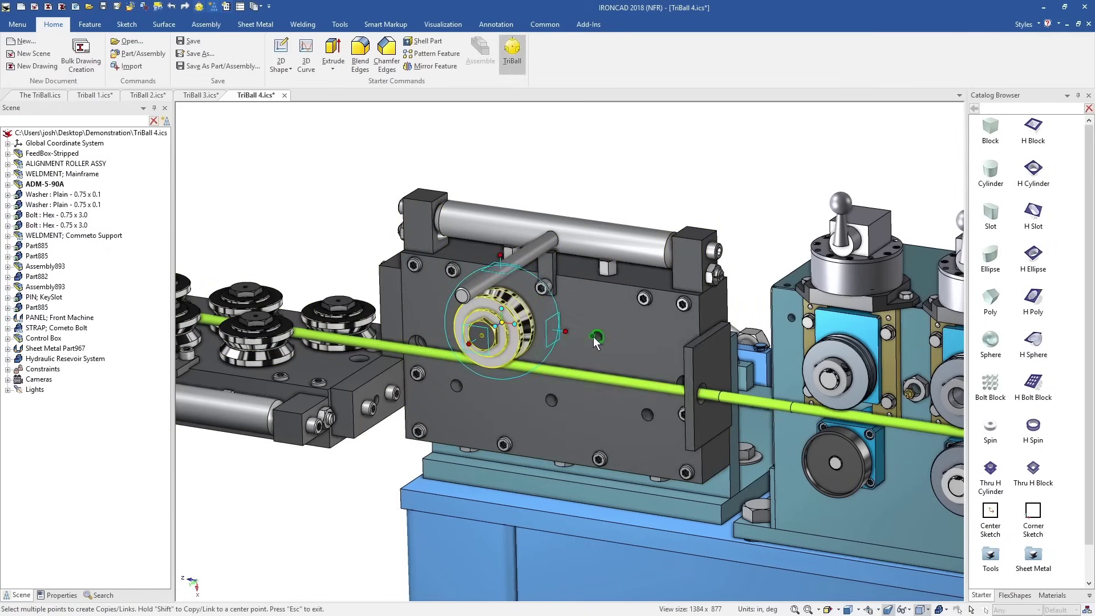
pyautogui.click(594, 336)
pyautogui.click(640, 409)
pyautogui.click(562, 403)
pyautogui.click(455, 385)
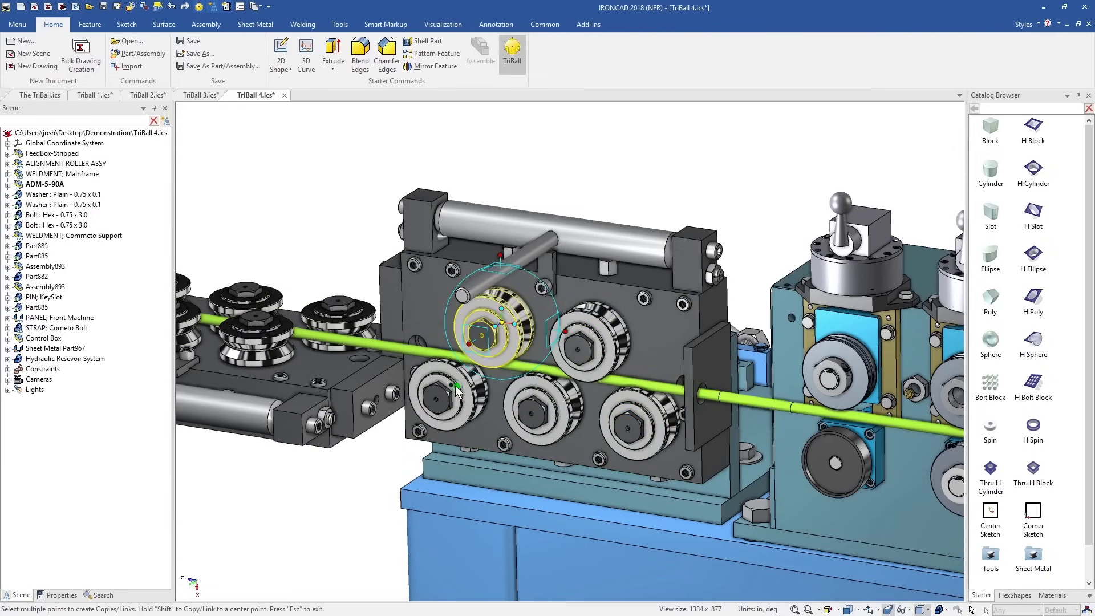
pyautogui.press('Escape')
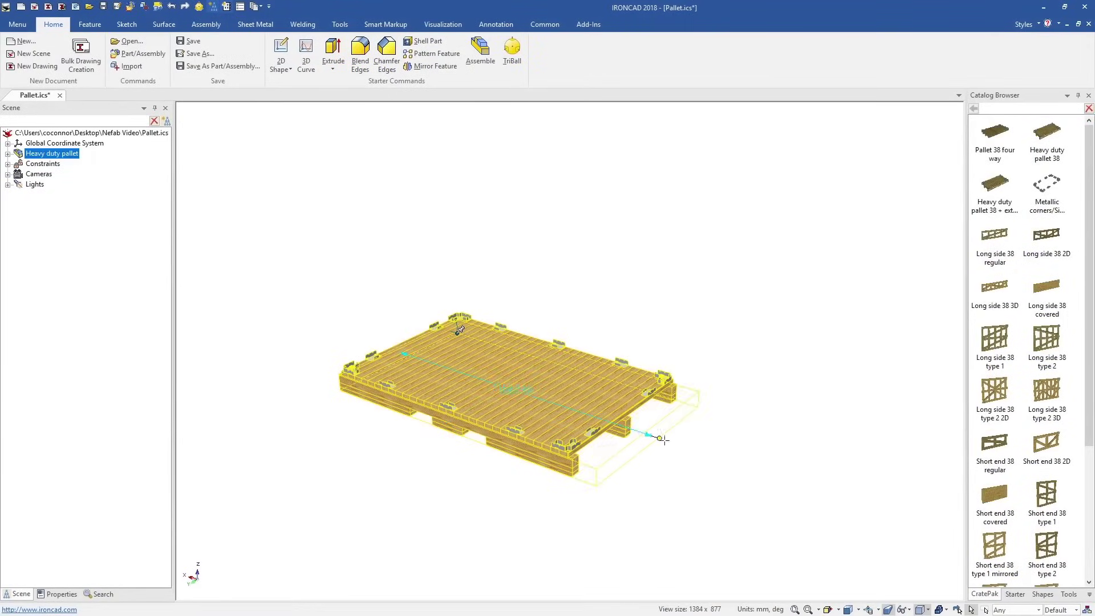
# Place the Product from the catalog on the heavy duty pallet and set the pallet's length to 4200 mm
pyautogui.scroll(-3, 1056, 577)
pyautogui.moveTo(600, 404); pyautogui.dragTo(755, 373)
pyautogui.keyDown('shift'); pyautogui.moveTo(396, 351); pyautogui.dragTo(375, 294); pyautogui.keyUp('shift')
pyautogui.write('4200')
pyautogui.press('Return')
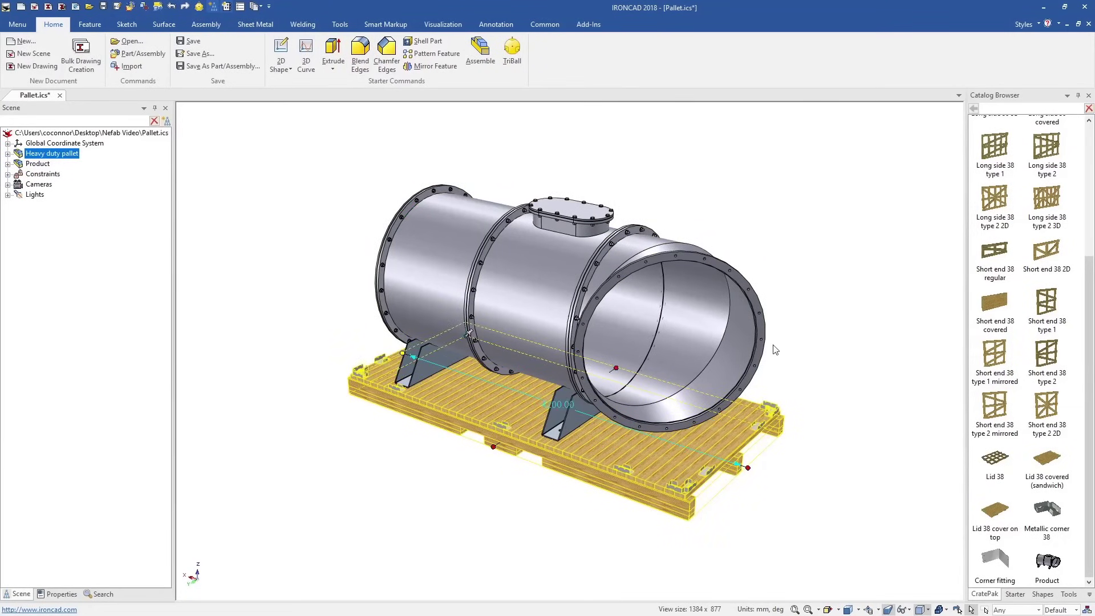
# Set the heavy duty pallet's length to 4400 mm and its width to 2200 mm
pyautogui.click(747, 468)
pyautogui.write('4400')
pyautogui.press('Return')
pyautogui.click(502, 450)
pyautogui.write('2200')
pyautogui.press('Return')
# Add a Long side panel along each long edge of the pallet, both with a height of 2200 mm
pyautogui.moveTo(942, 345); pyautogui.dragTo(479, 456)
pyautogui.moveTo(565, 214); pyautogui.dragTo(563, 215)
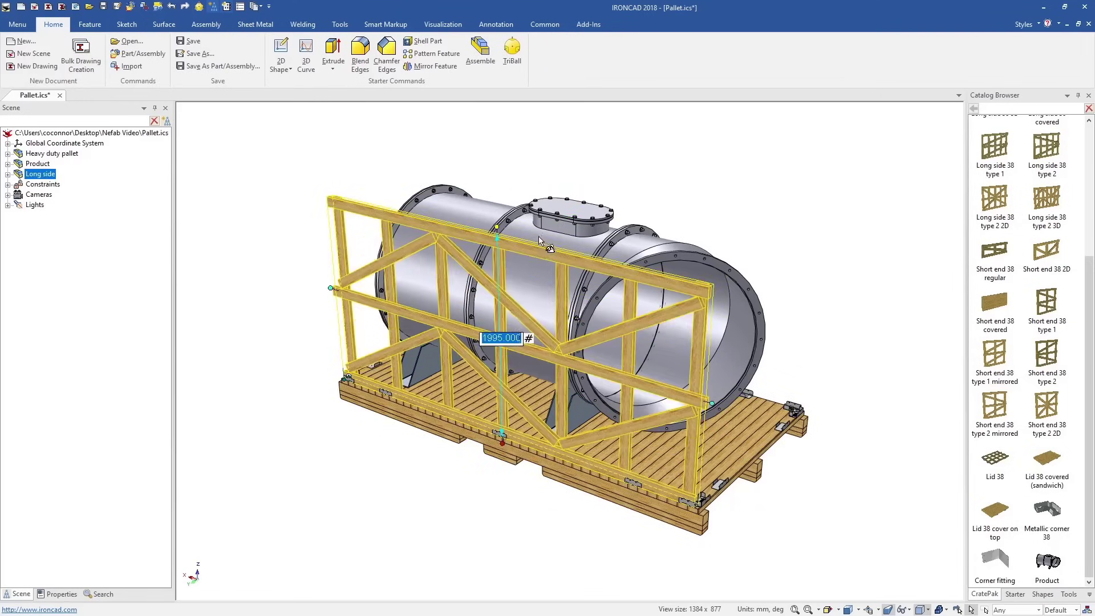
pyautogui.write('2200')
pyautogui.press('Return')
pyautogui.moveTo(1037, 218); pyautogui.dragTo(801, 407)
pyautogui.keyDown('shift'); pyautogui.moveTo(608, 239); pyautogui.dragTo(608, 238); pyautogui.keyUp('shift')
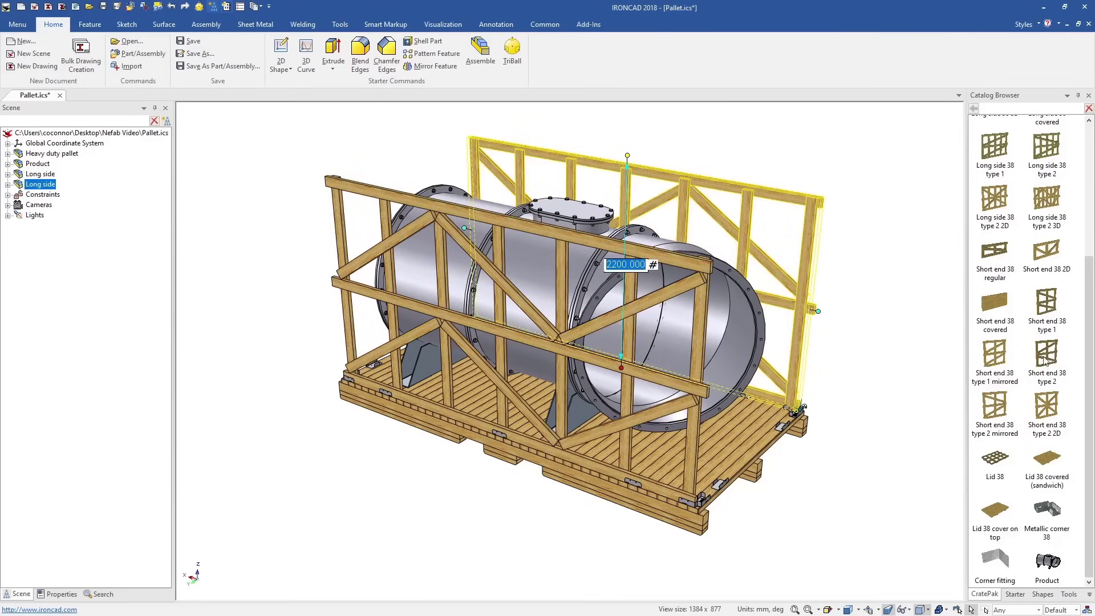
# Add a Short end panel to both short edges of the pallet and extend each up to the long sides' upper edge
pyautogui.moveTo(1047, 423); pyautogui.dragTo(768, 440)
pyautogui.keyDown('shift'); pyautogui.moveTo(769, 285); pyautogui.dragTo(708, 261); pyautogui.keyUp('shift')
pyautogui.moveTo(1047, 407); pyautogui.dragTo(415, 348)
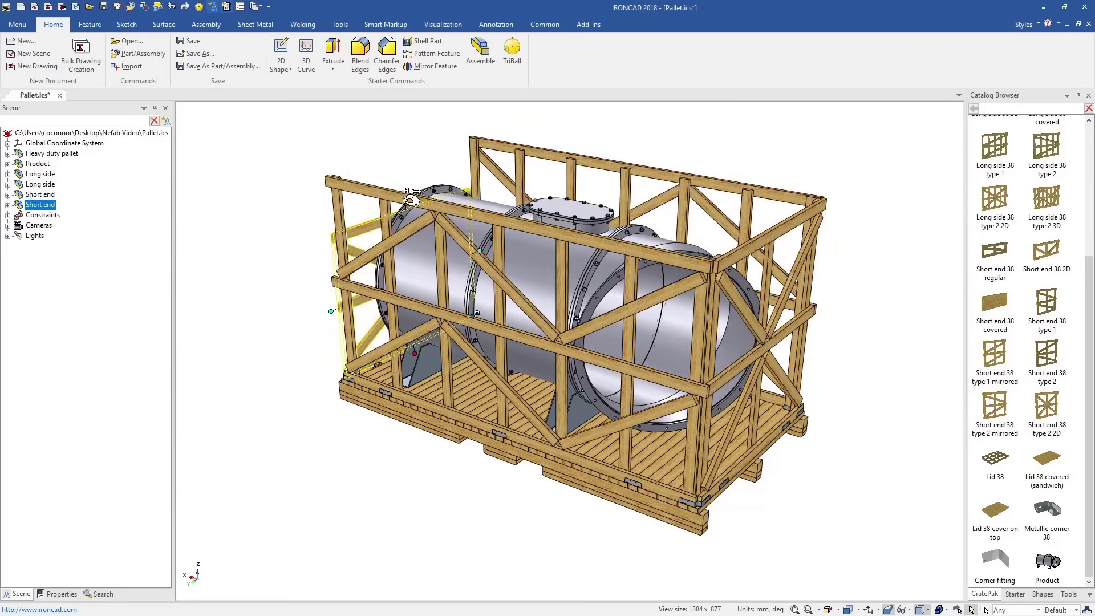
pyautogui.keyDown('shift'); pyautogui.moveTo(404, 202); pyautogui.dragTo(354, 184); pyautogui.keyUp('shift')
# Fit metallic corners to the crate's four upper corners and cover the crate with a Lid
pyautogui.moveTo(1032, 501); pyautogui.dragTo(713, 260)
pyautogui.moveTo(938, 422); pyautogui.dragTo(817, 200)
pyautogui.moveTo(1047, 507); pyautogui.dragTo(329, 173)
pyautogui.moveTo(566, 231); pyautogui.dragTo(570, 228)
# Resize the crate by setting the heavy duty pallet's length to 4500 mm
pyautogui.click(770, 476)
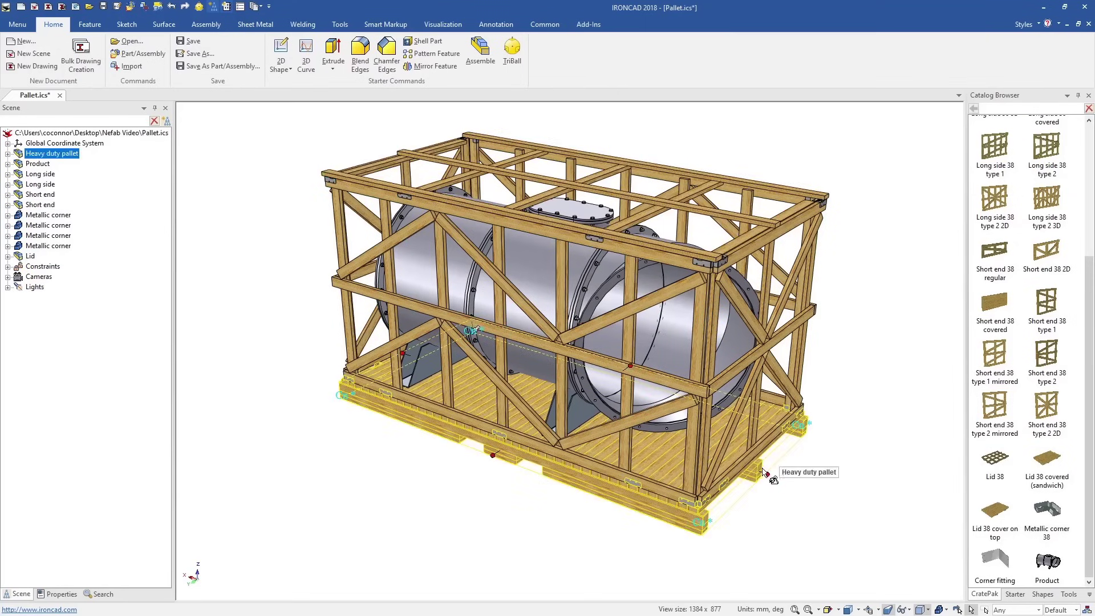
pyautogui.moveTo(782, 475); pyautogui.dragTo(782, 475)
pyautogui.write('4500')
pyautogui.press('Return')
pyautogui.click(850, 492)
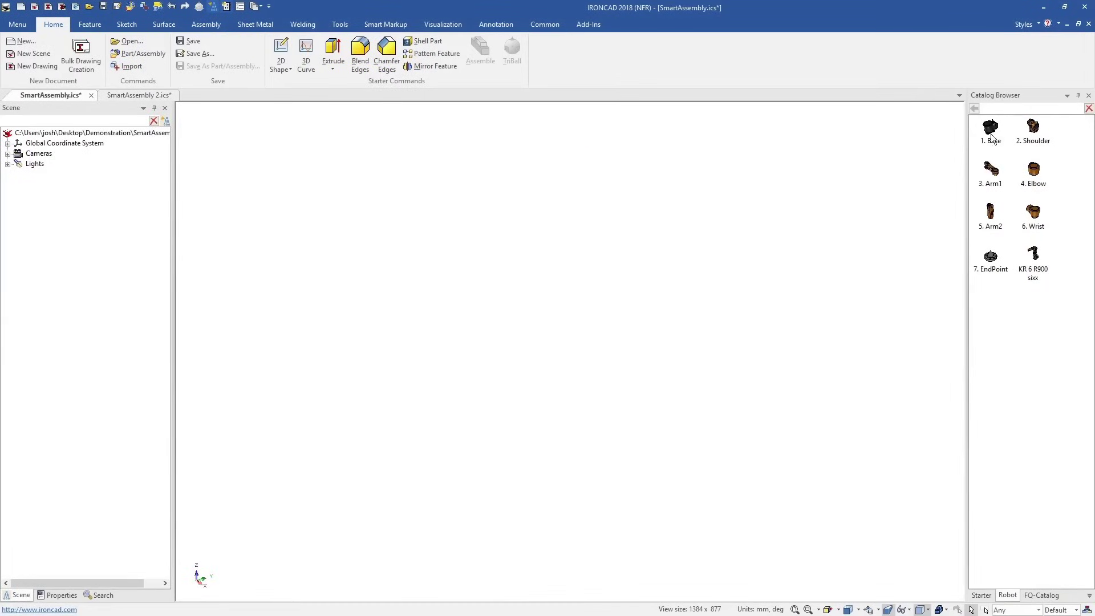
# Assemble the KUKA robot from the Robot catalog parts: Base, Shoulder, Arm1, Elbow, Arm2, Wrist and EndPoint
pyautogui.moveTo(990, 137); pyautogui.dragTo(766, 520)
pyautogui.moveTo(946, 271); pyautogui.dragTo(768, 441)
pyautogui.moveTo(842, 355); pyautogui.dragTo(842, 336)
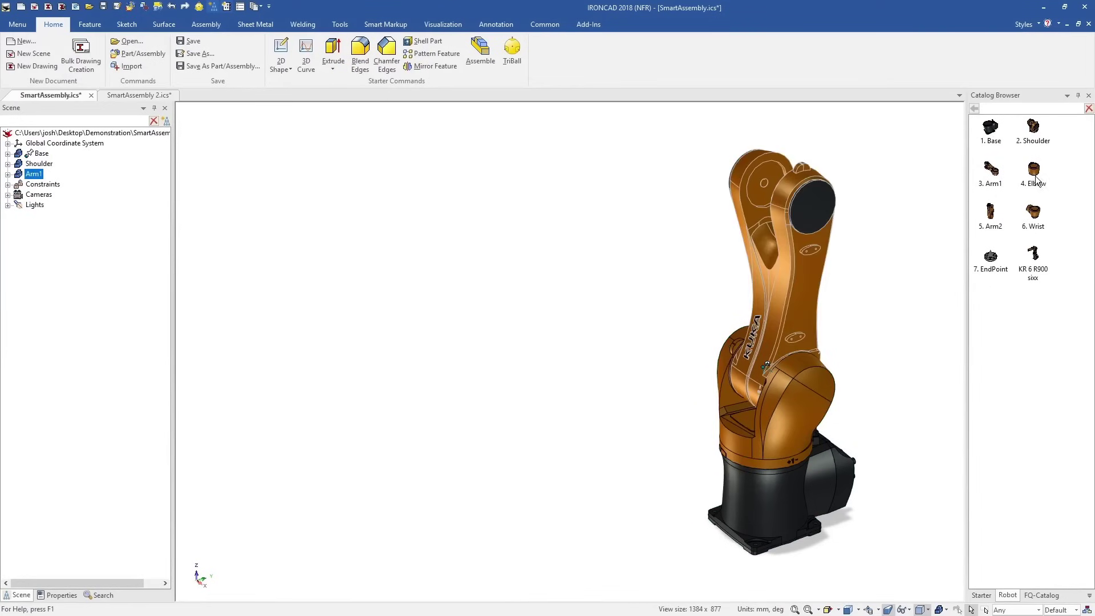
pyautogui.moveTo(992, 220); pyautogui.dragTo(761, 201)
pyautogui.moveTo(1036, 220); pyautogui.dragTo(593, 244)
# Try moving the robot arm by its end point in Mechanism Mode, and discard the motion
pyautogui.click(340, 23)
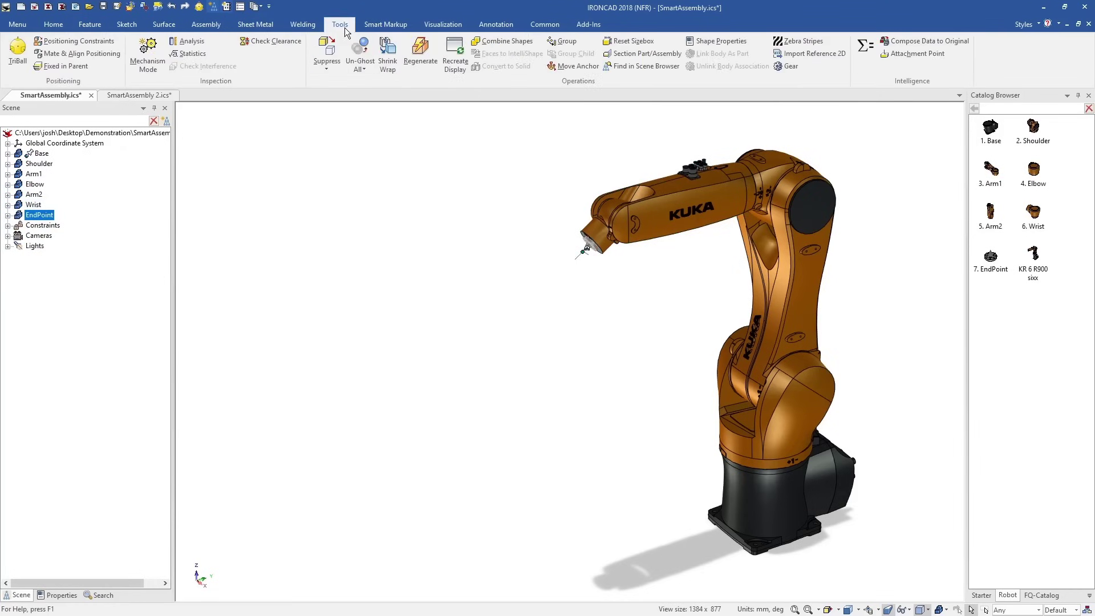
pyautogui.click(159, 54)
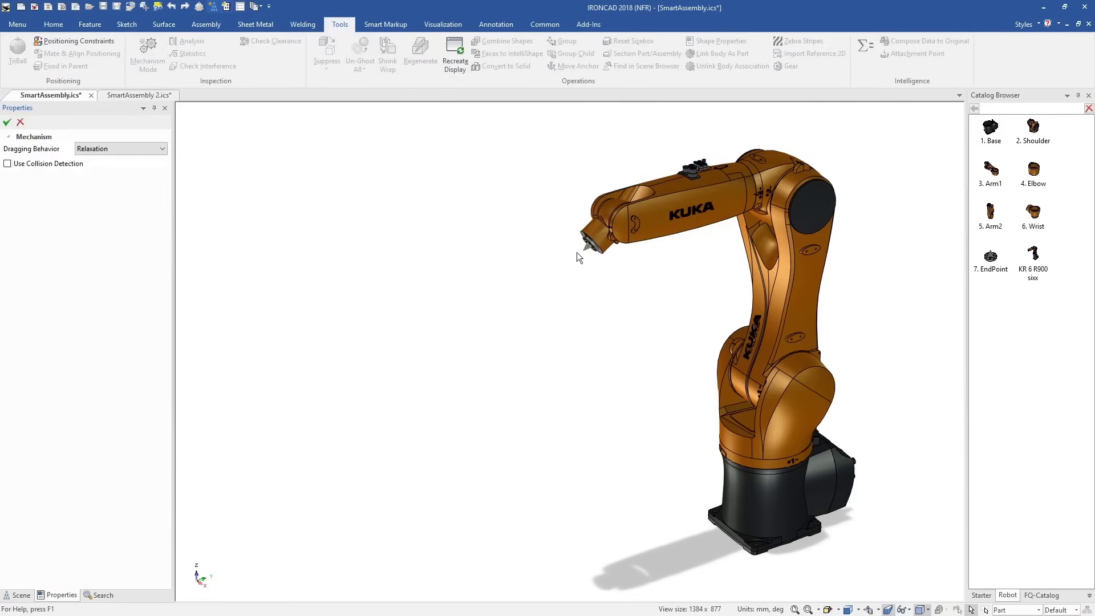
pyautogui.moveTo(579, 258); pyautogui.dragTo(381, 425)
pyautogui.click(389, 363)
pyautogui.click(20, 122)
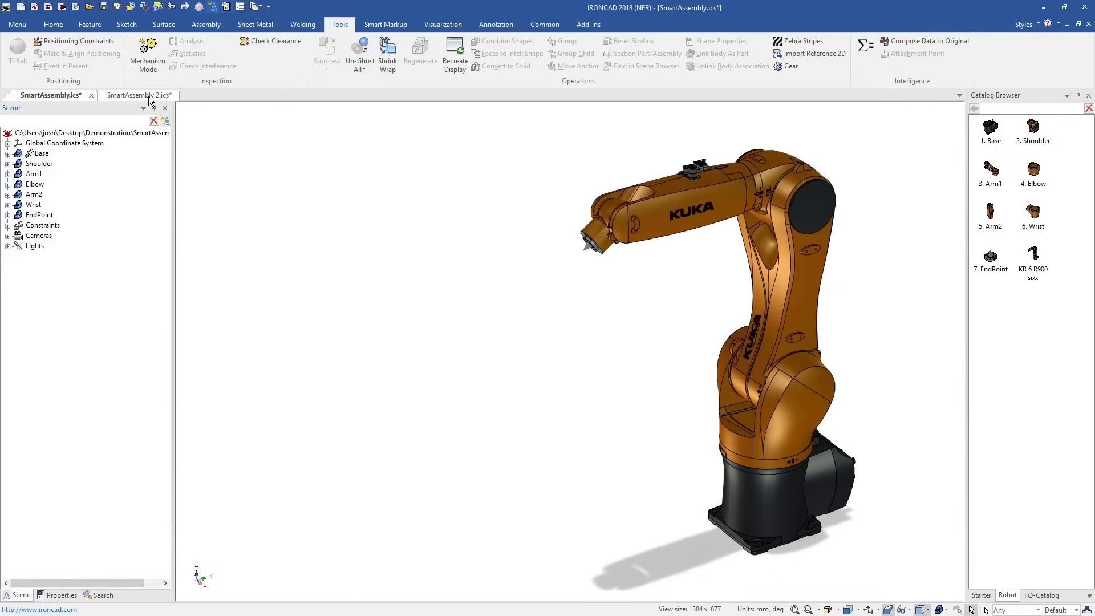
# In the SmartAssembly 2 scene, attach the 1260 x 840 mm Rectangular wheel boxes from the FQ-Catalog to the base frame
pyautogui.click(130, 95)
pyautogui.click(1041, 595)
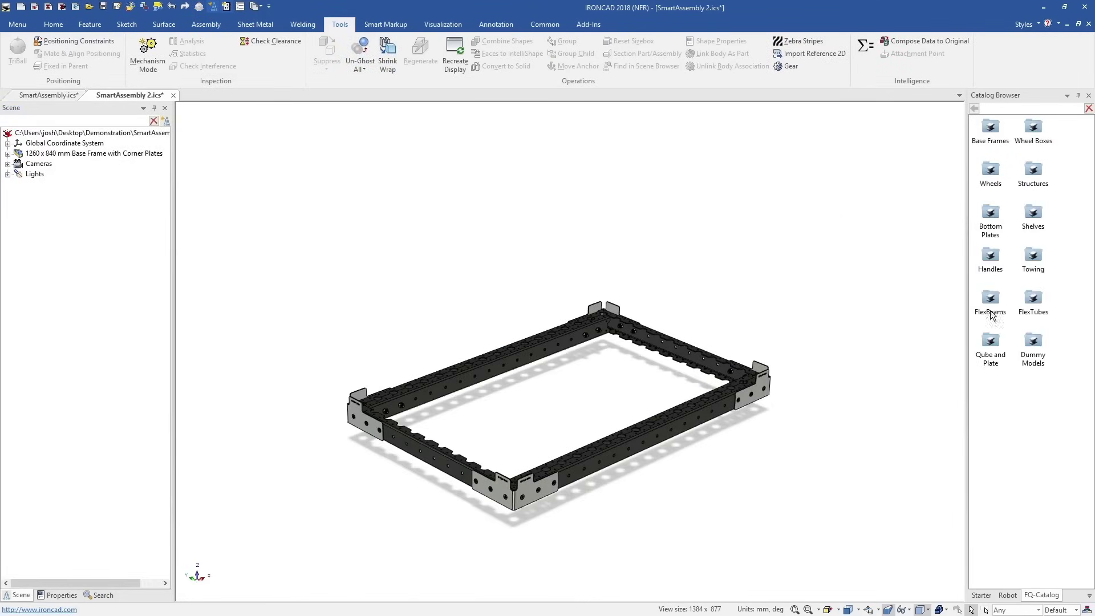
pyautogui.doubleClick(1034, 134)
pyautogui.moveTo(1033, 131); pyautogui.dragTo(792, 272)
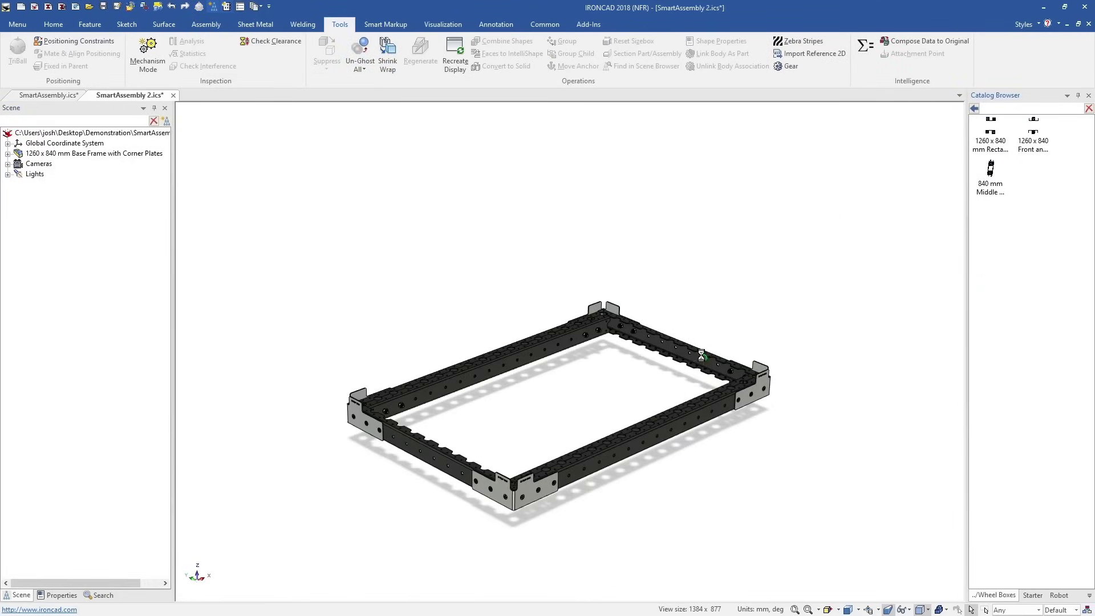
# Fit 200 mm nylon wheels under the wheel boxes at one end and fixed 200 mm polyurethane wheels at the other
pyautogui.click(974, 108)
pyautogui.doubleClick(990, 170)
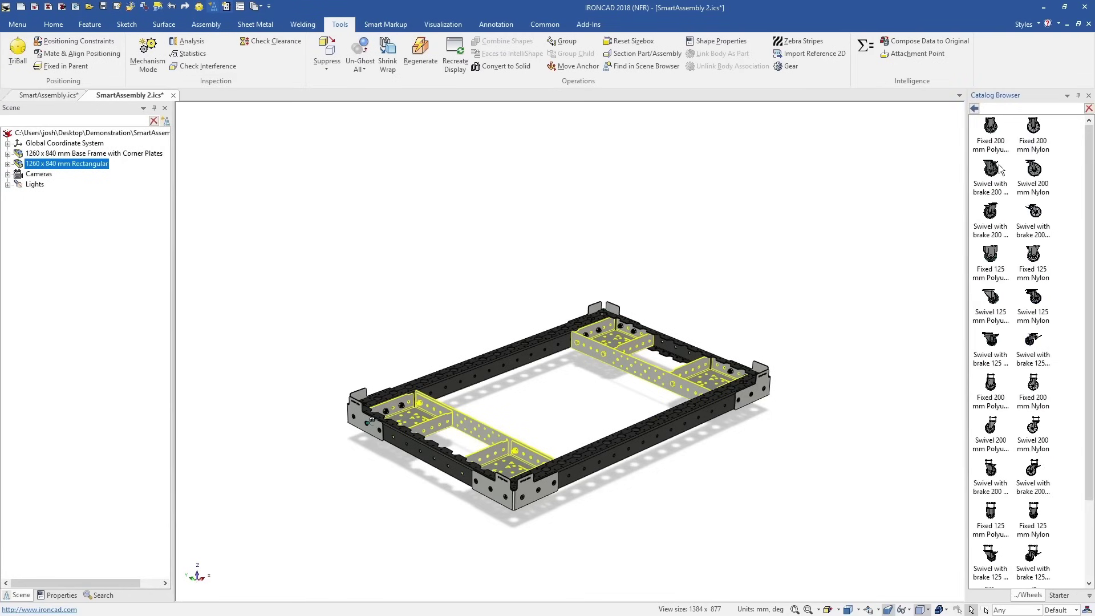
pyautogui.moveTo(991, 162); pyautogui.dragTo(509, 462)
pyautogui.moveTo(1032, 137); pyautogui.dragTo(423, 421)
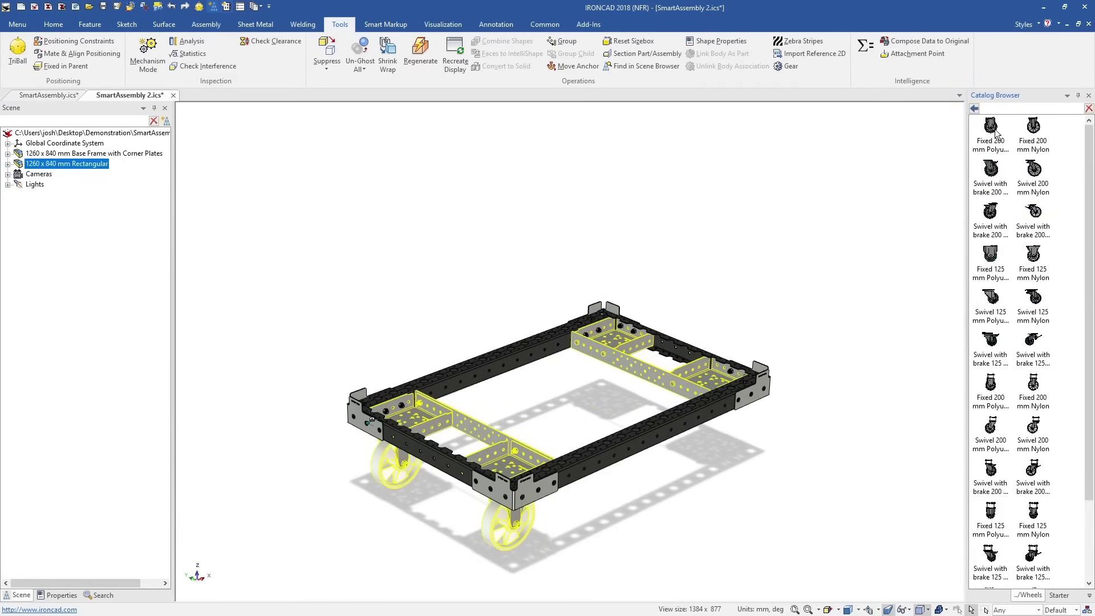
pyautogui.moveTo(995, 133); pyautogui.dragTo(620, 342)
# Add the 1260 x 840 mm Bottom Plate from the catalog onto the base frame
pyautogui.click(974, 109)
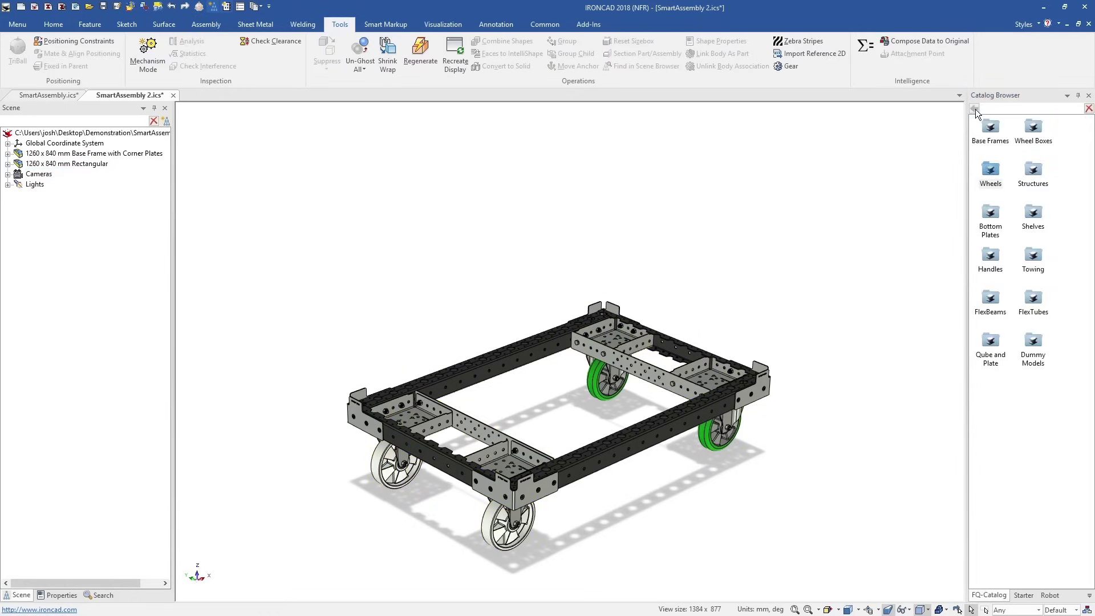
pyautogui.doubleClick(1000, 228)
pyautogui.moveTo(995, 136); pyautogui.dragTo(780, 365)
# Attach the Towing Equipment Heavy from the Towing catalog to the short end of the cart with the polyurethane wheels
pyautogui.click(974, 109)
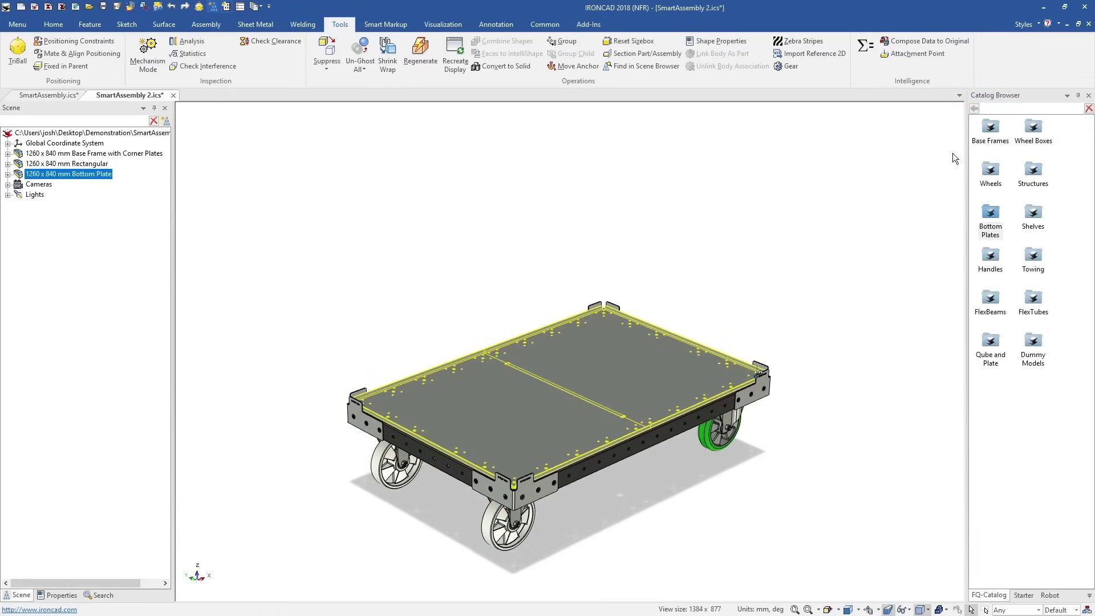
pyautogui.click(1034, 256)
pyautogui.doubleClick(1034, 256)
pyautogui.moveTo(1031, 138); pyautogui.dragTo(653, 334)
# Attach the Handle With Bent Top from the Handles catalog to the long side of the cart's frame
pyautogui.click(975, 109)
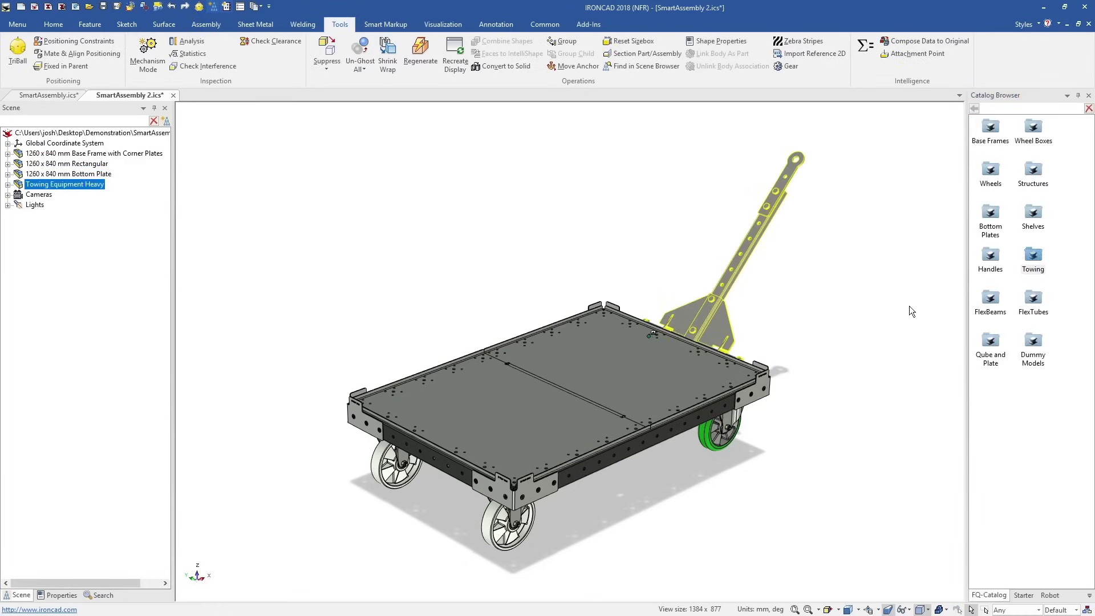
pyautogui.doubleClick(997, 260)
pyautogui.moveTo(991, 170); pyautogui.dragTo(770, 502)
pyautogui.click(770, 496)
pyautogui.scroll(-2, 771, 496)
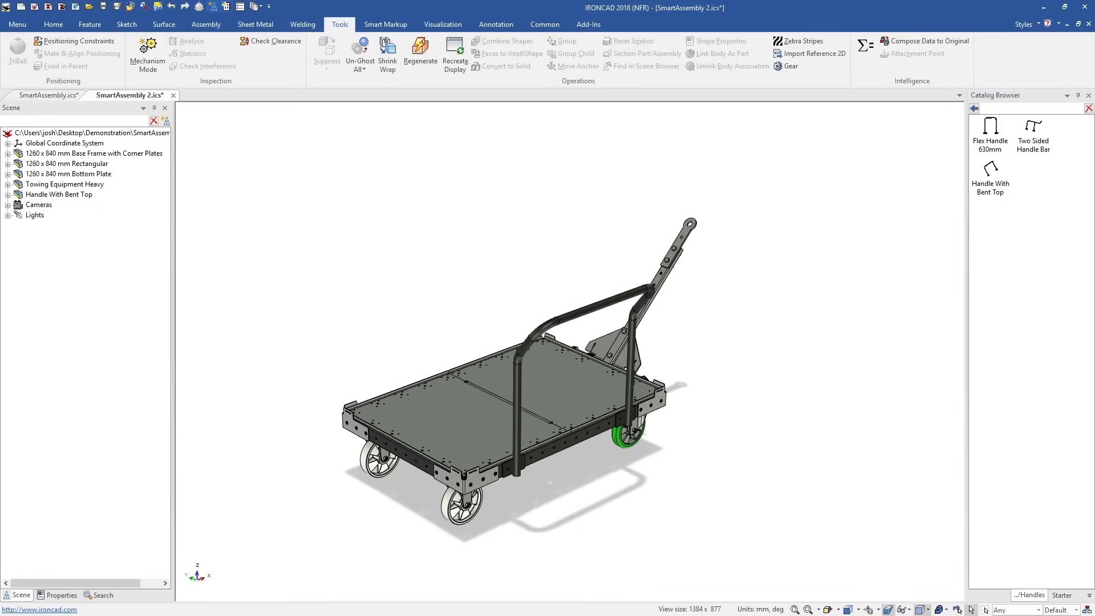